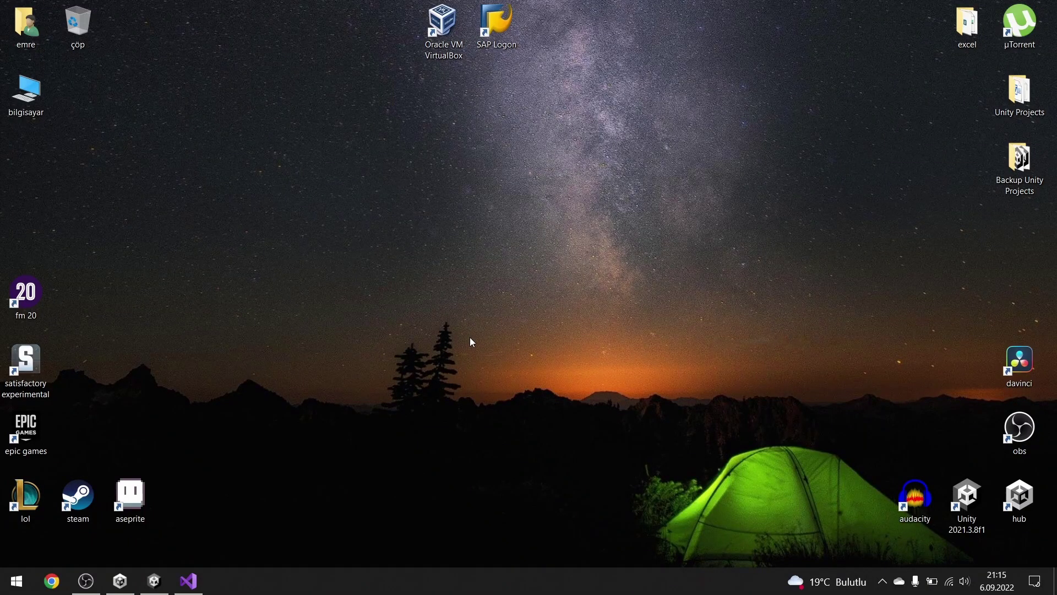
# Restore the Unity editor showing the PlayerPrefs project's First Scene.
pyautogui.click(154, 581)
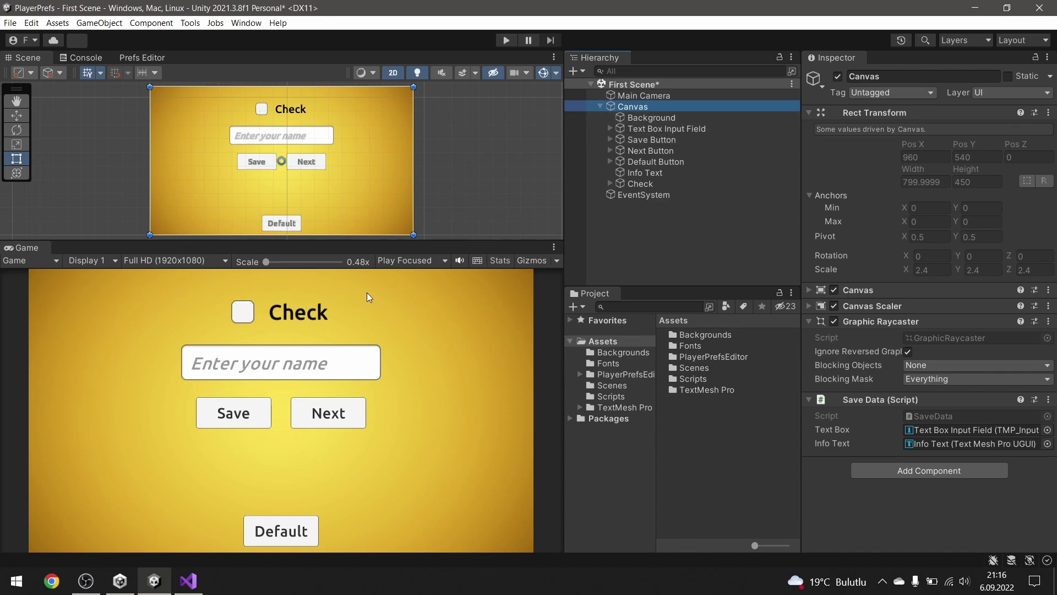
# Dismiss the Canvas context menu and select the Check toggle to view it in the Inspector.
pyautogui.rightClick(628, 109)
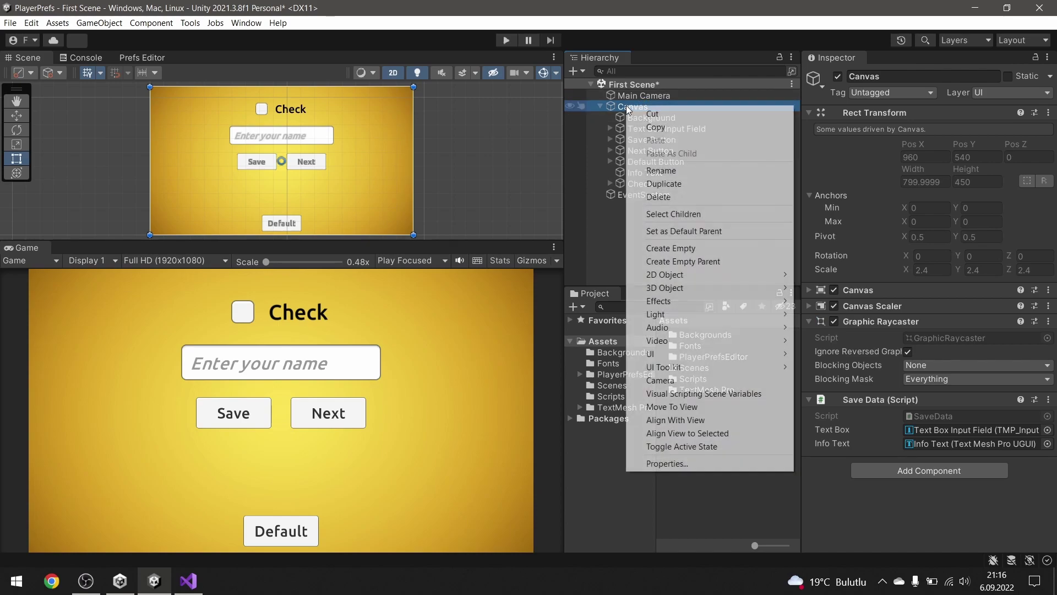
pyautogui.moveTo(675, 355)
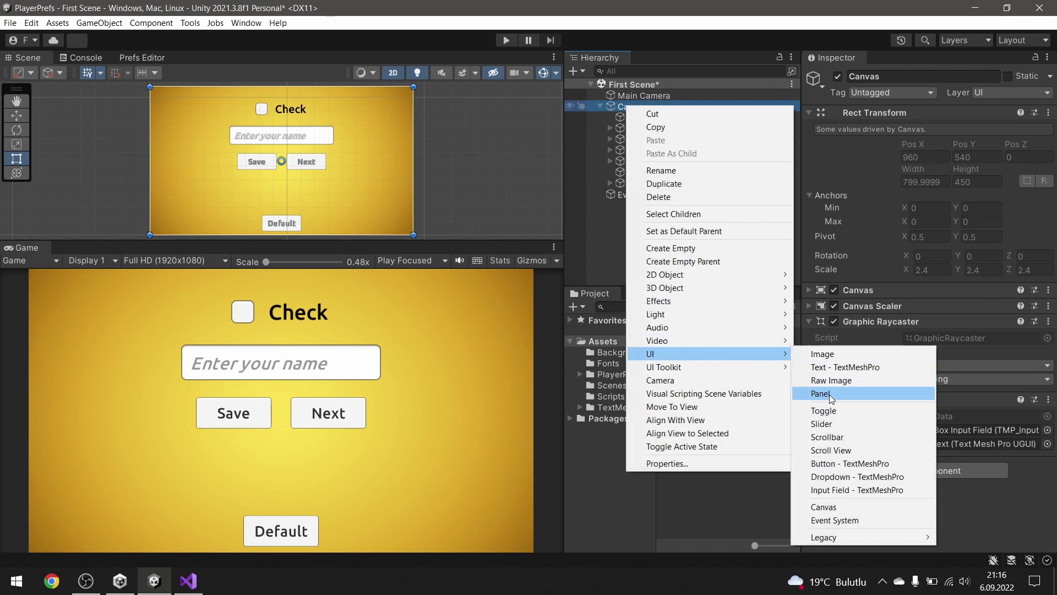
pyautogui.click(616, 247)
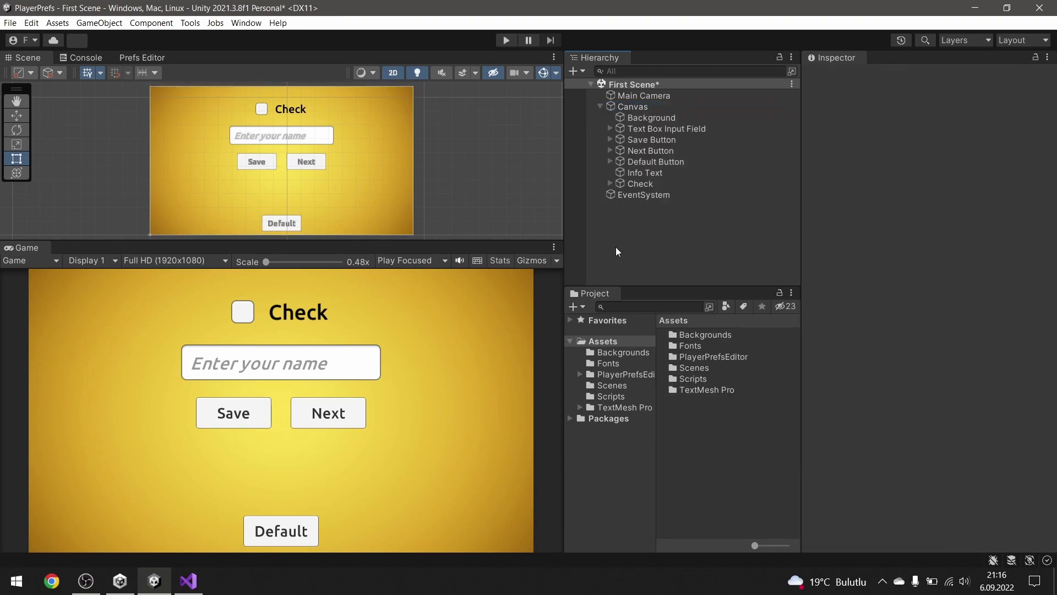
pyautogui.click(649, 184)
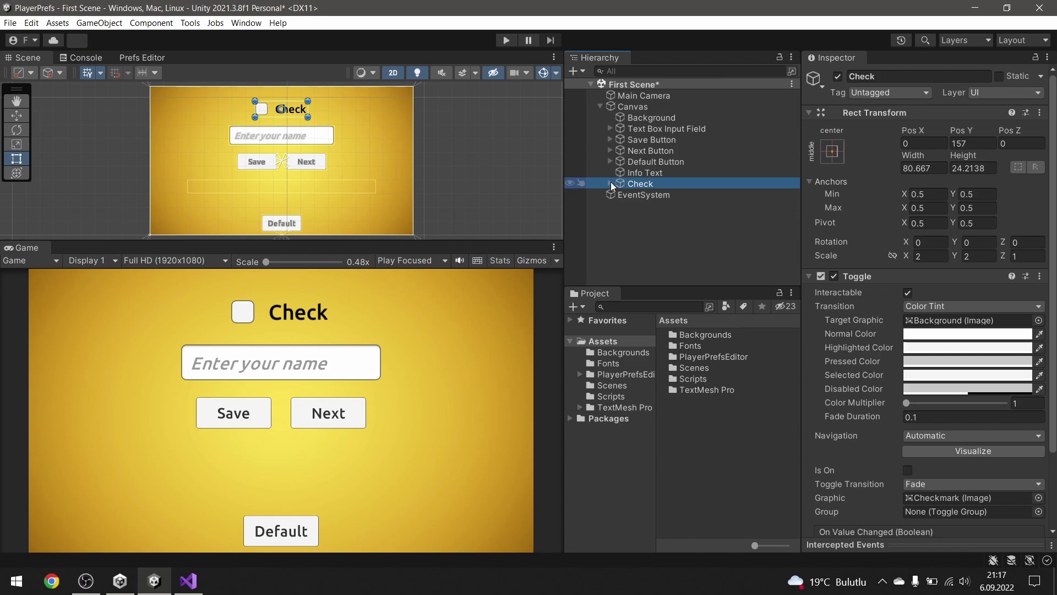
# Expand Check, frame its Background with F, view the red Checkmark, then enter Play mode.
pyautogui.click(610, 184)
pyautogui.click(654, 194)
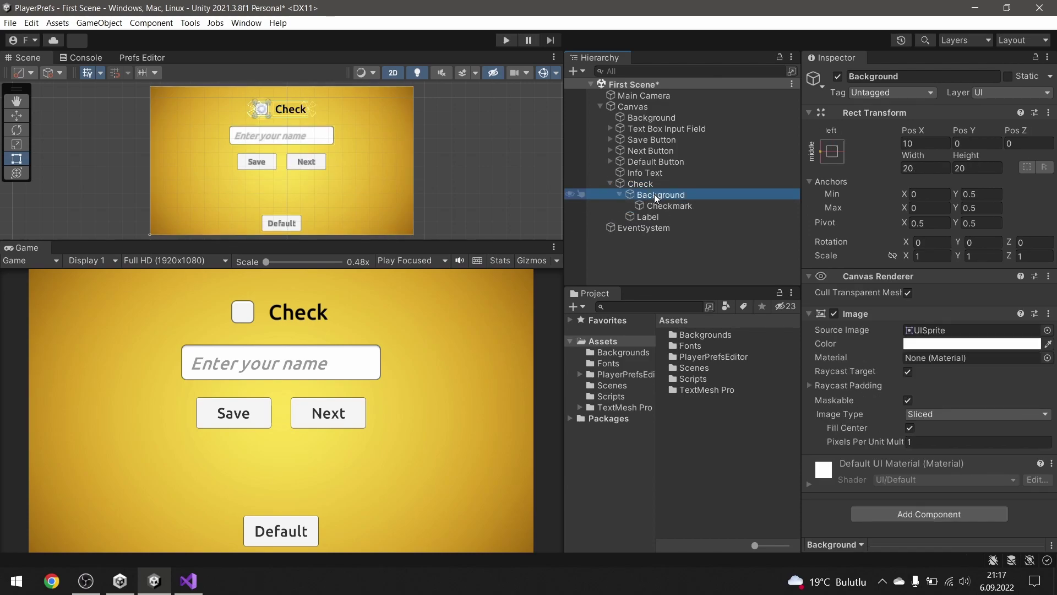
pyautogui.press('f')
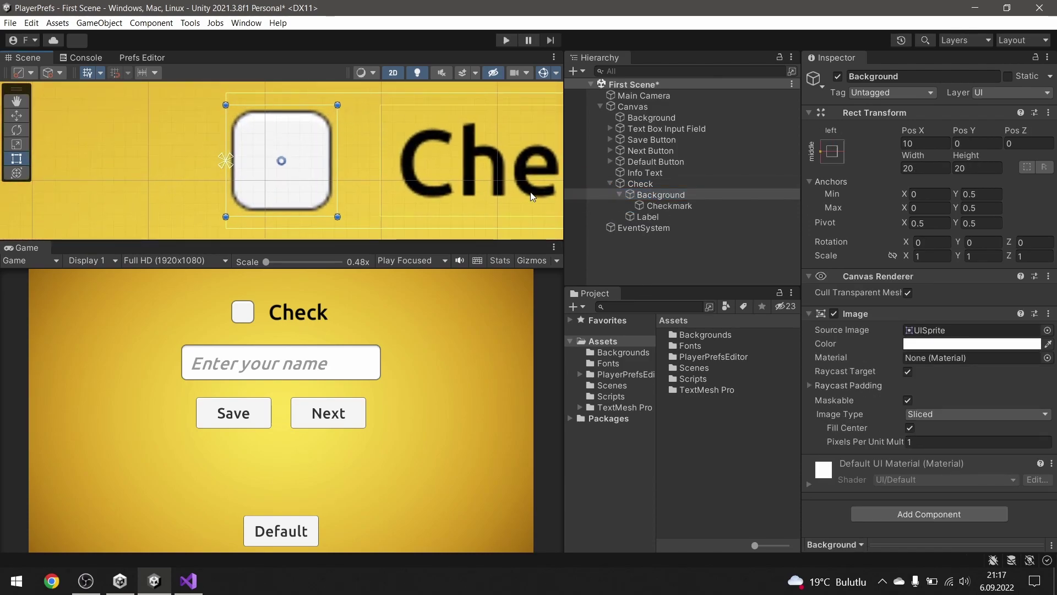
pyautogui.click(675, 207)
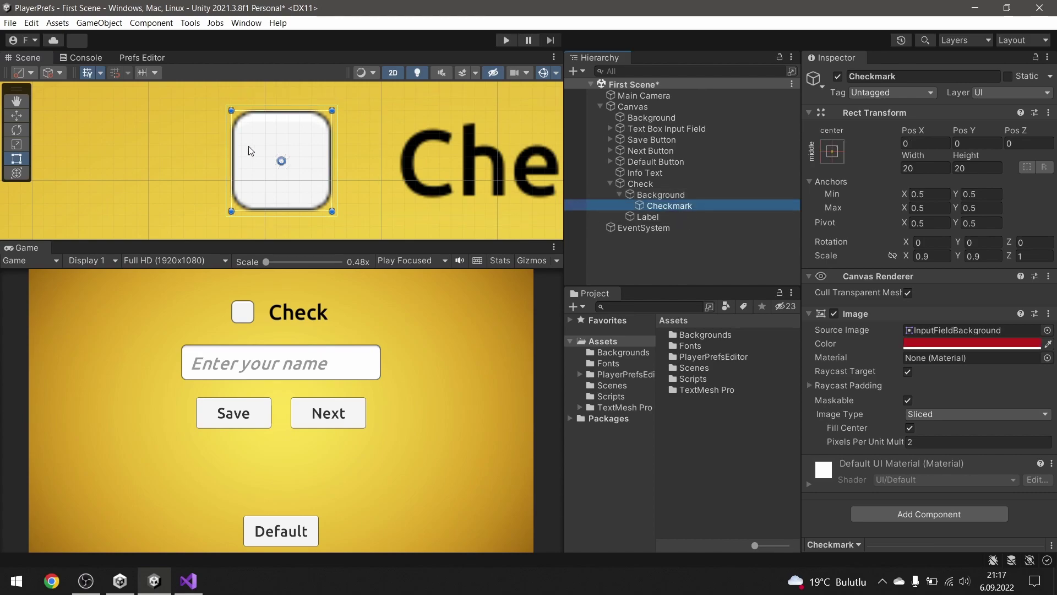
pyautogui.click(505, 42)
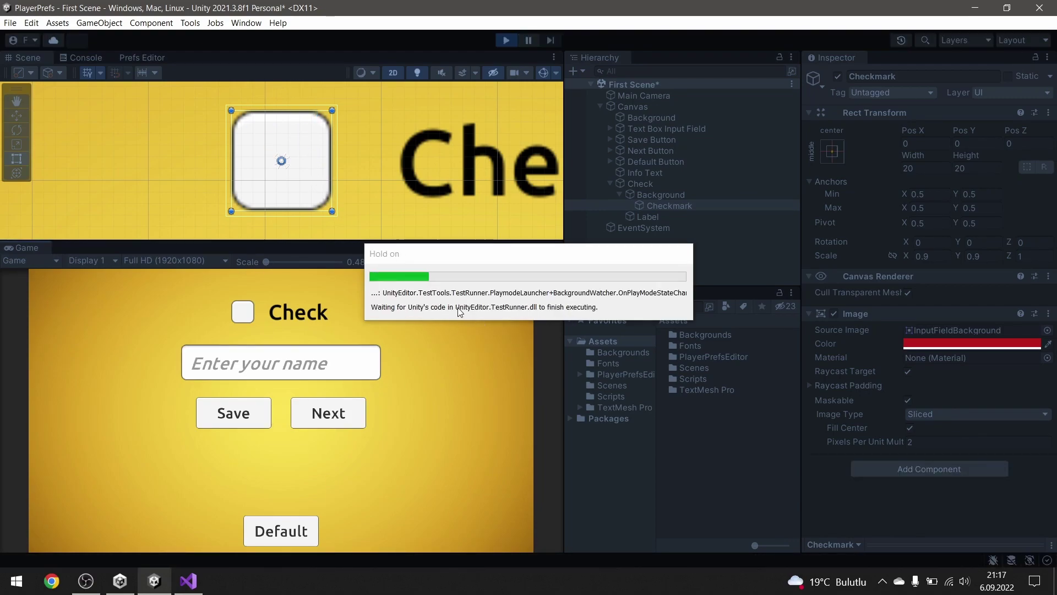
# Tick the Check box in the running game, then untick its Is On in the Inspector.
pyautogui.click(251, 315)
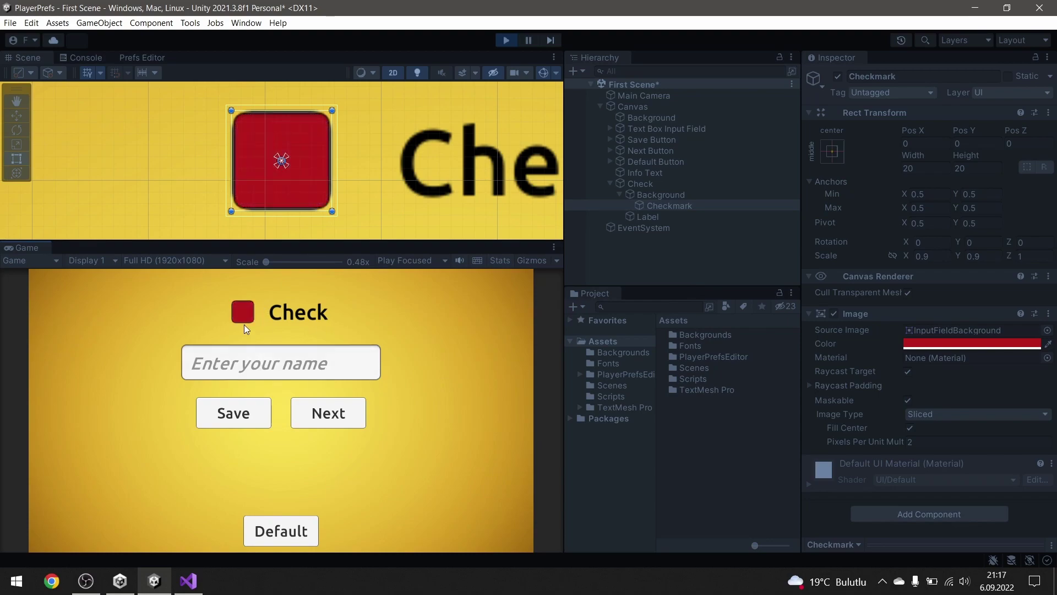
pyautogui.click(649, 183)
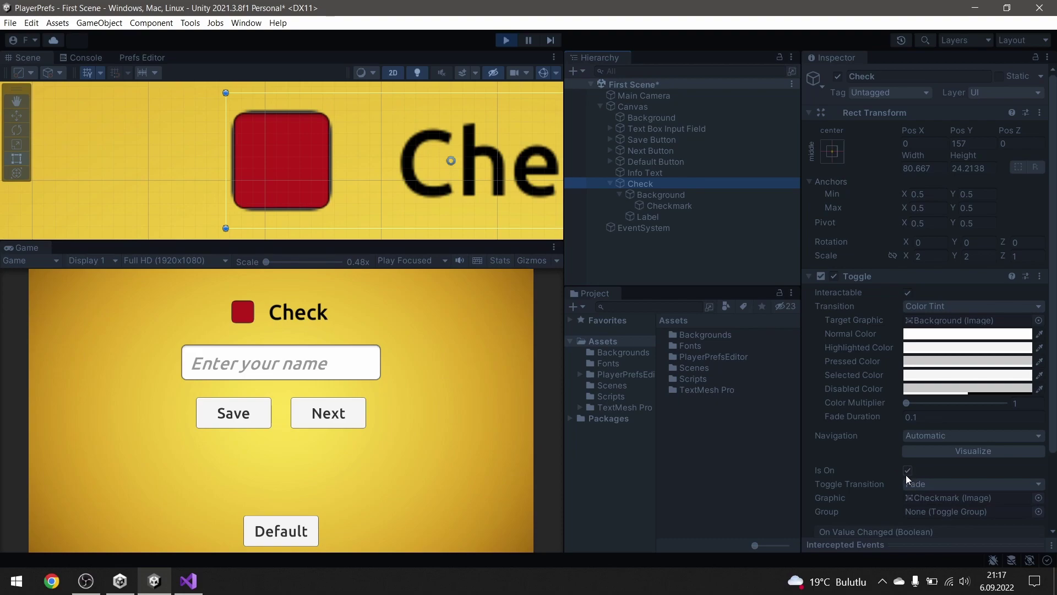
pyautogui.click(250, 313)
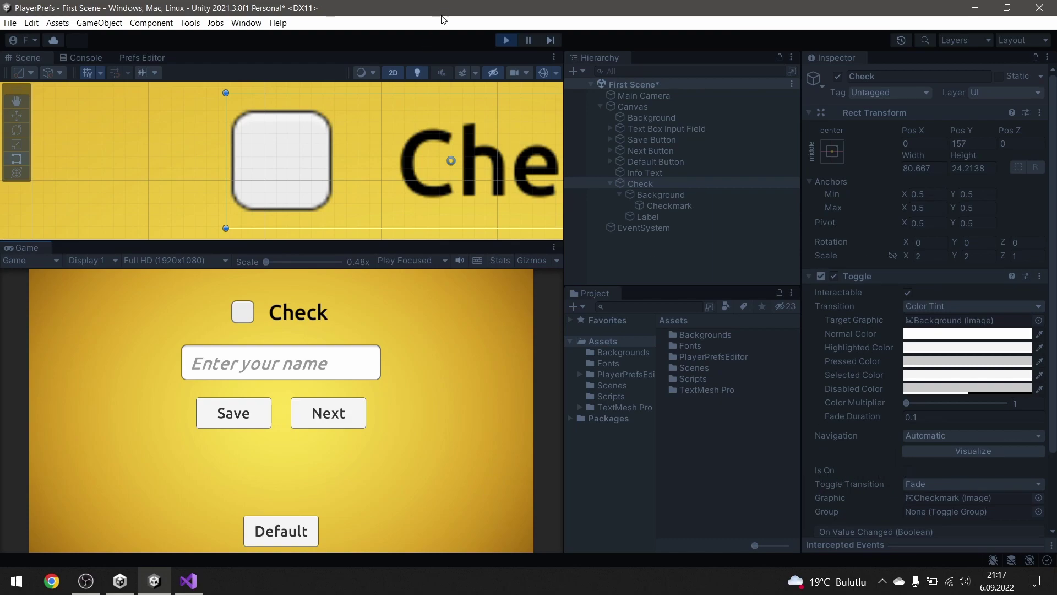
# Exit Play mode, review the Checkmark and Check label, then select Canvas's Save Data script.
pyautogui.click(506, 41)
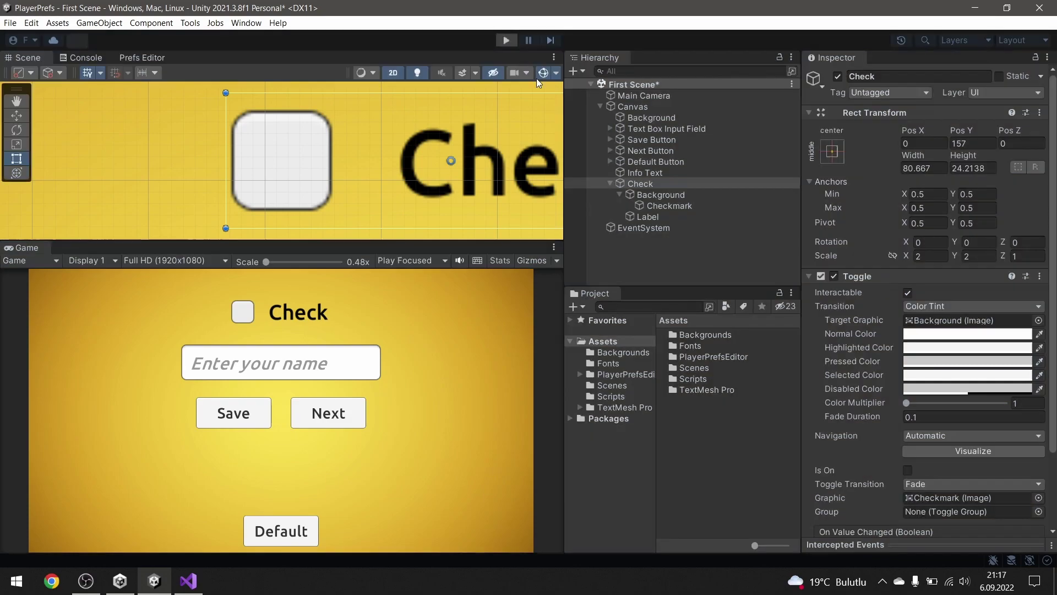
pyautogui.click(675, 206)
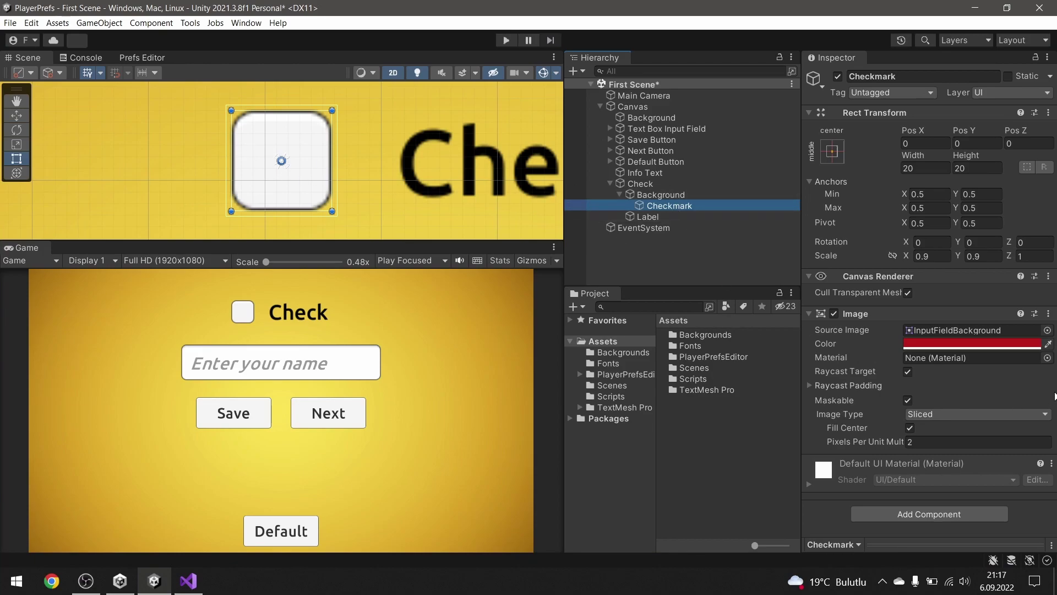
pyautogui.click(671, 218)
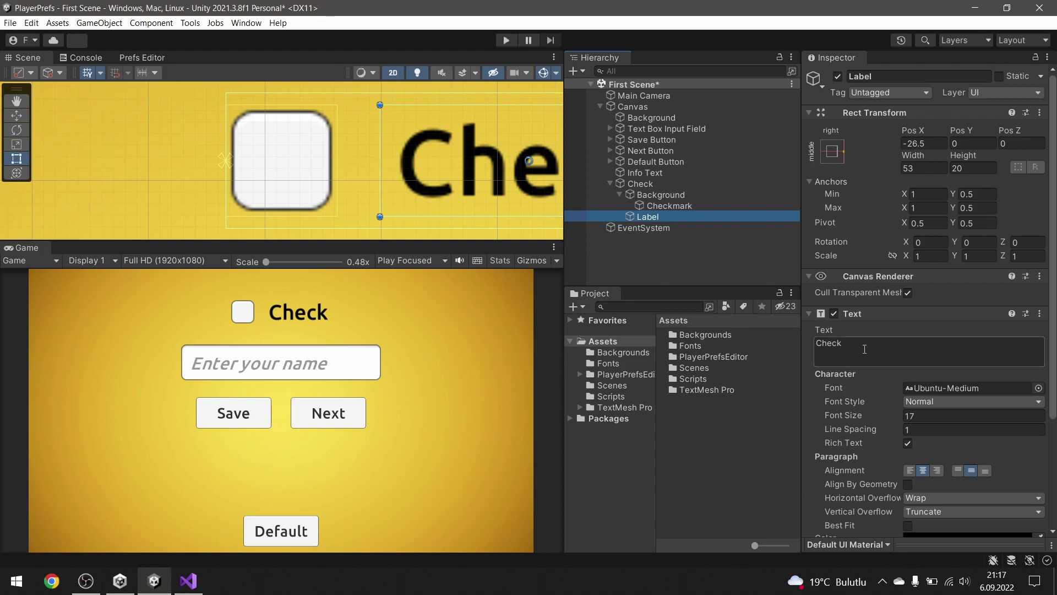
pyautogui.click(865, 349)
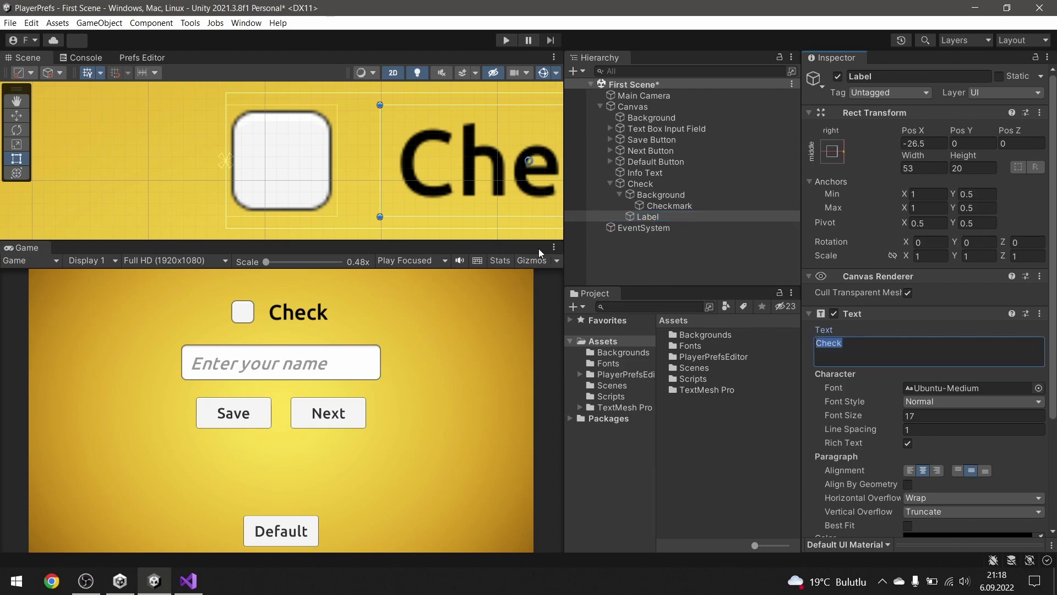
pyautogui.click(456, 161)
pyautogui.press('f')
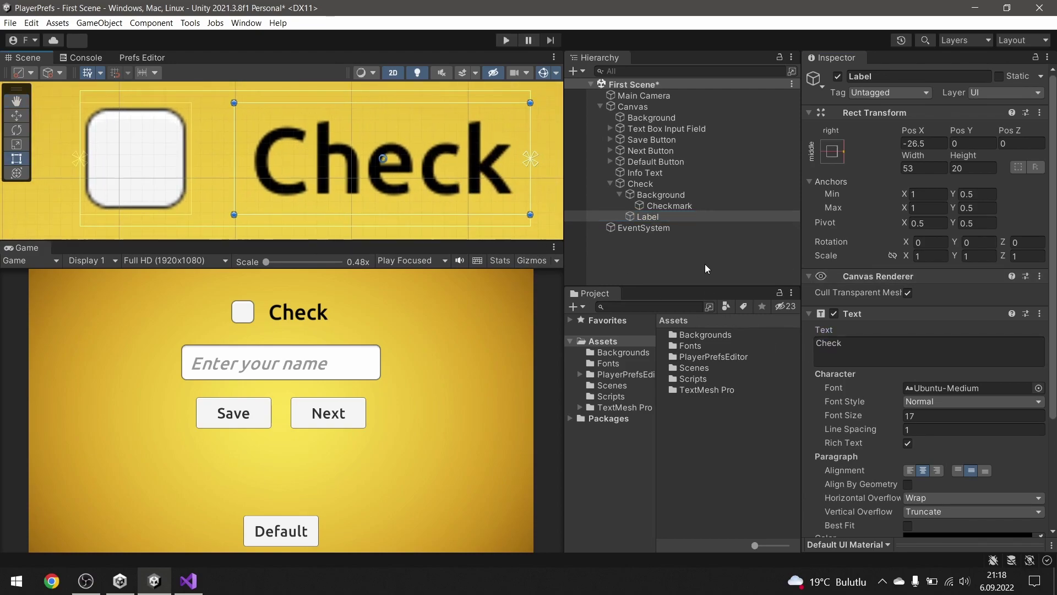
pyautogui.click(665, 109)
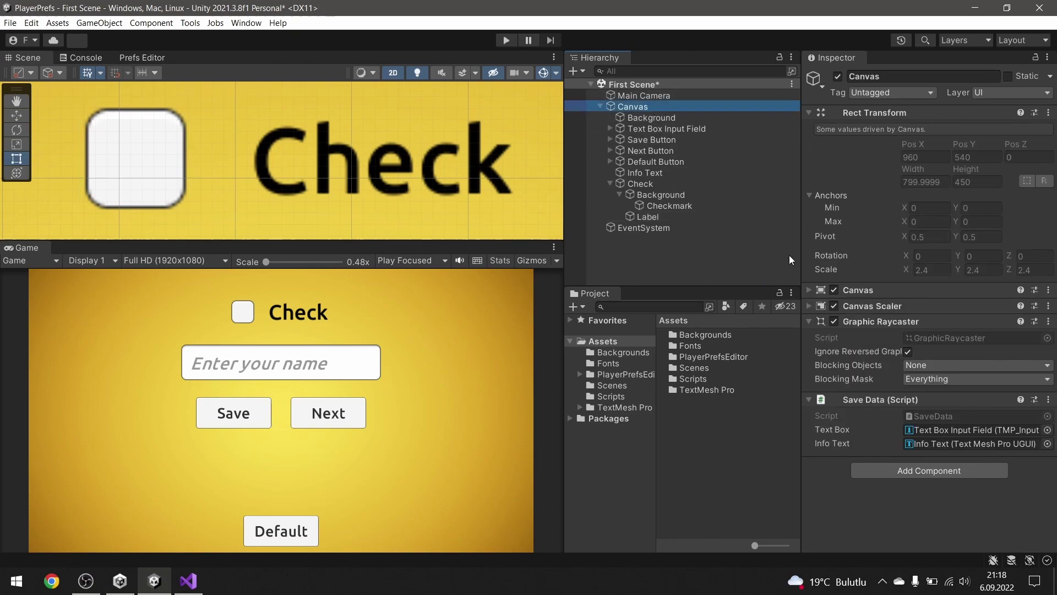
# Open SaveData.cs and add 'using UnityEngine.UI;' below the existing imports.
pyautogui.doubleClick(948, 416)
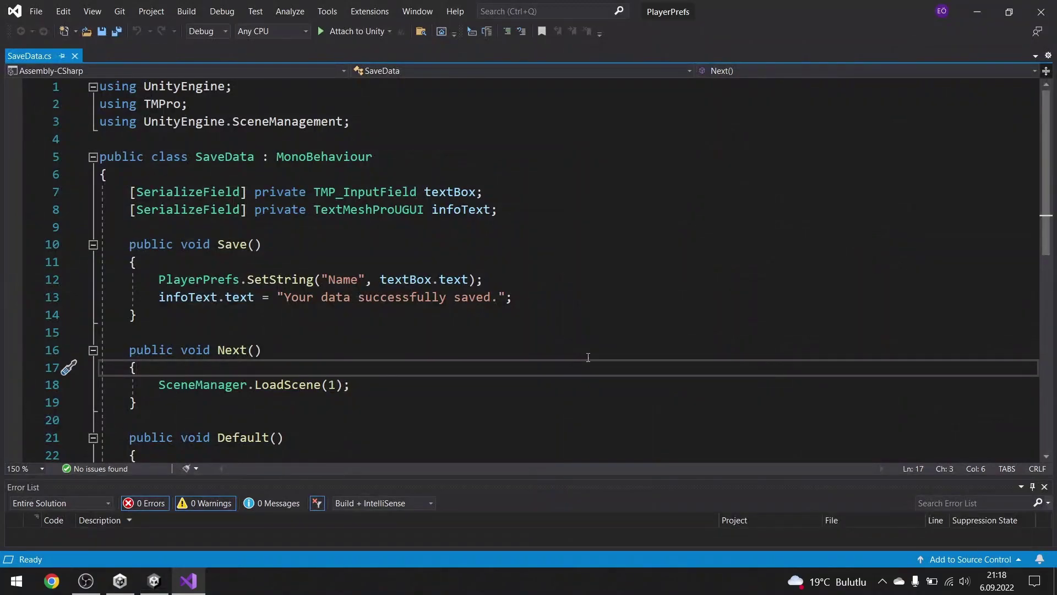
pyautogui.click(355, 122)
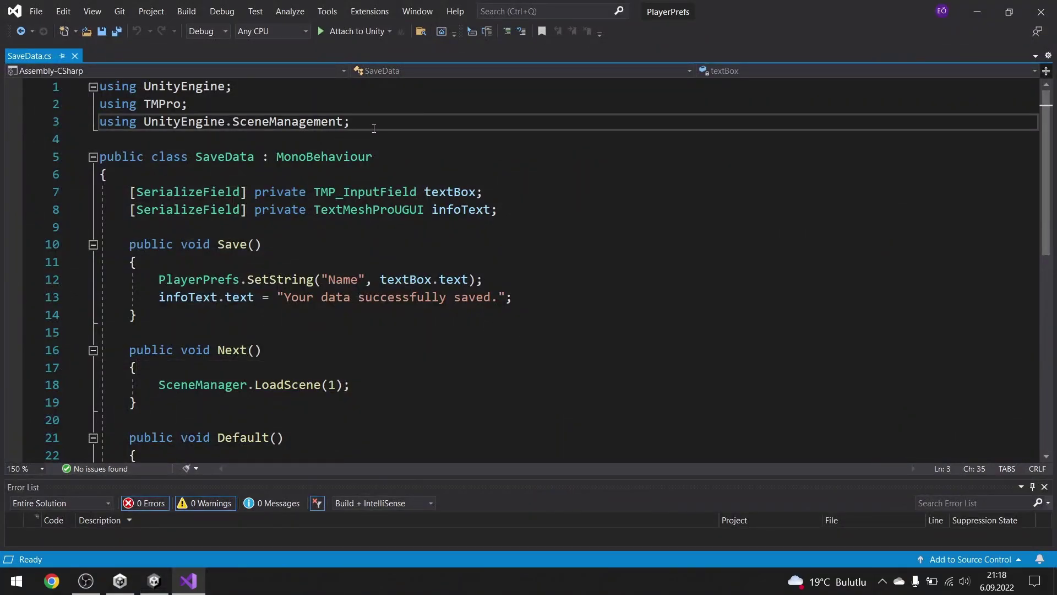
pyautogui.press('Return')
pyautogui.write('usin')
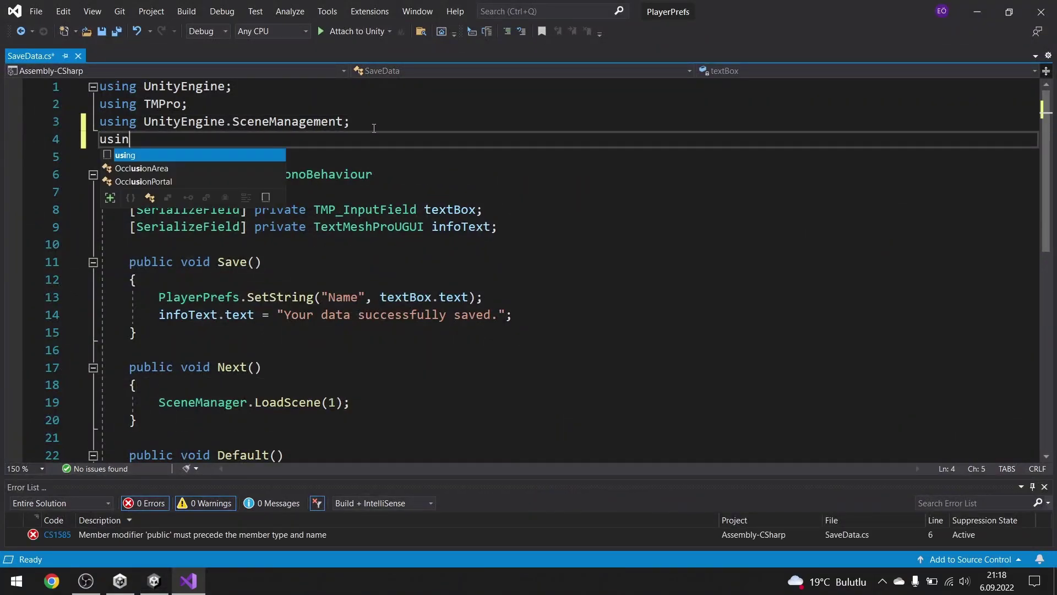
pyautogui.write('g uni')
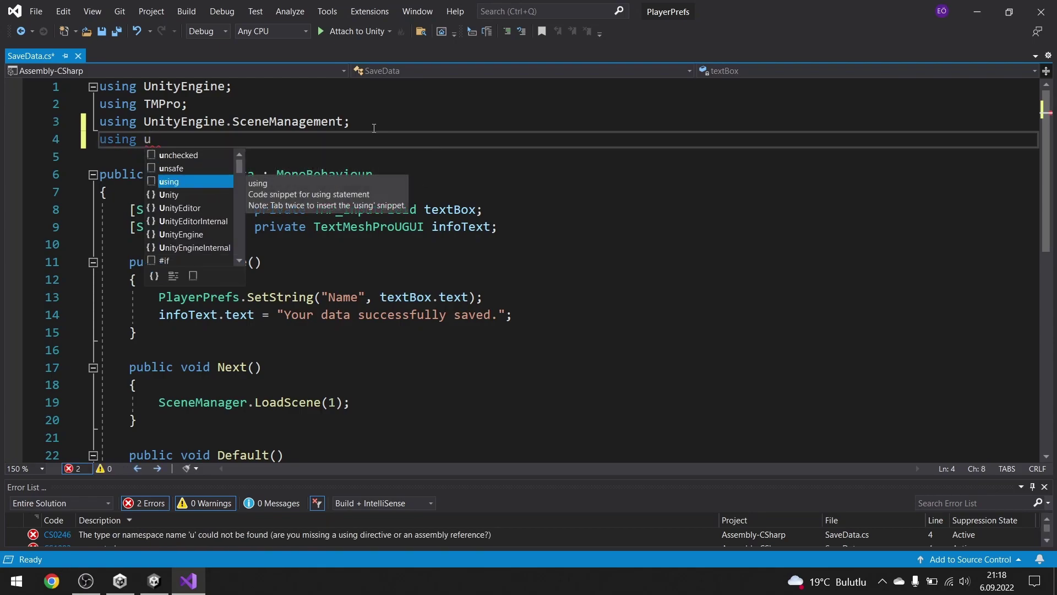
pyautogui.press('Down')
pyautogui.press('Down')
pyautogui.press('Down')
pyautogui.press('Tab')
pyautogui.write('.')
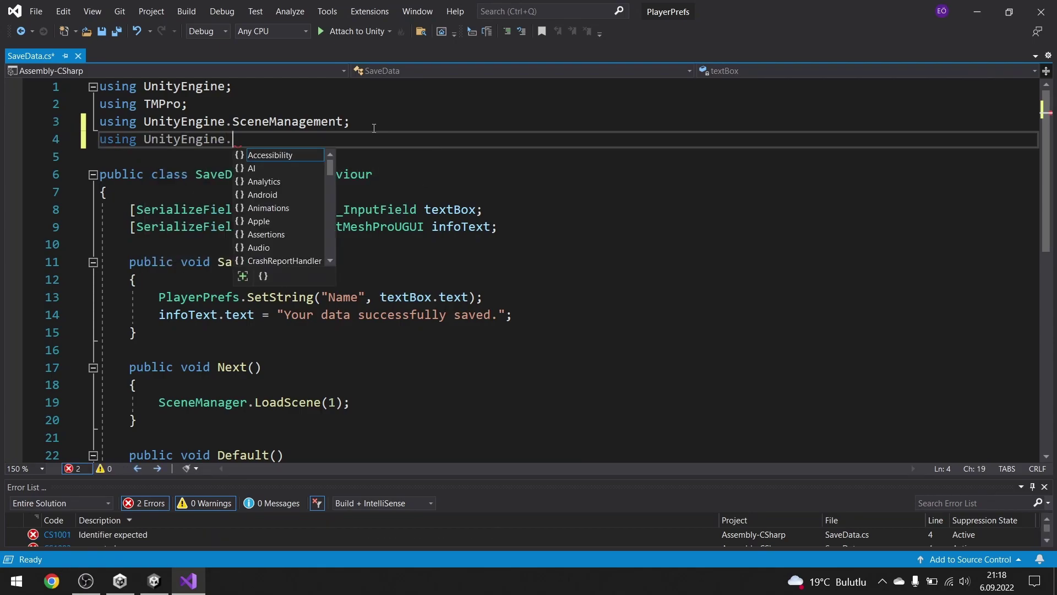
pyautogui.write('ui;')
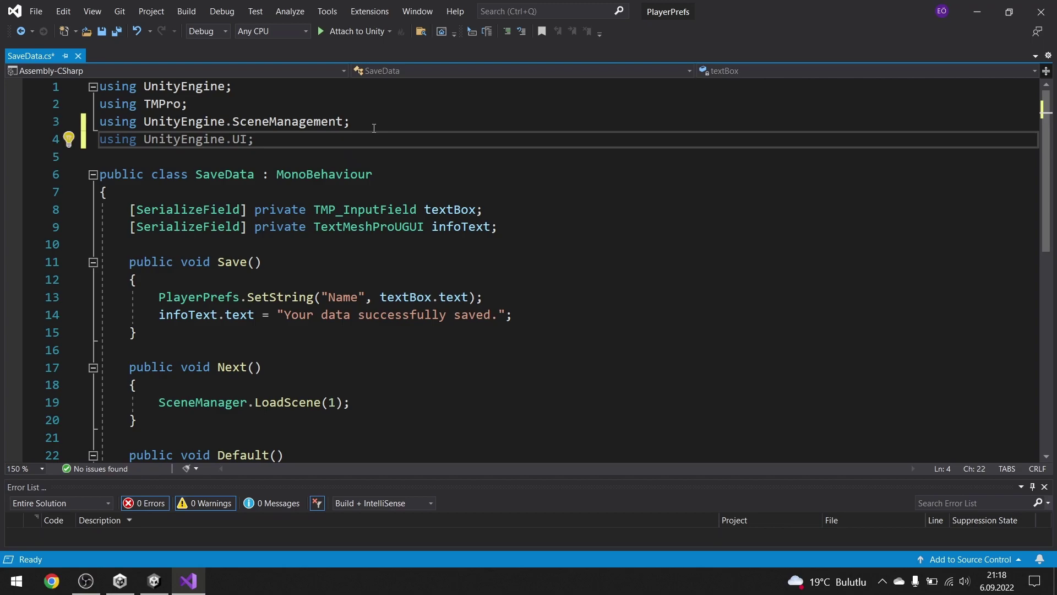
# Declare '[SerializeField] private Toggle check;' after the existing fields and save the script.
pyautogui.click(534, 224)
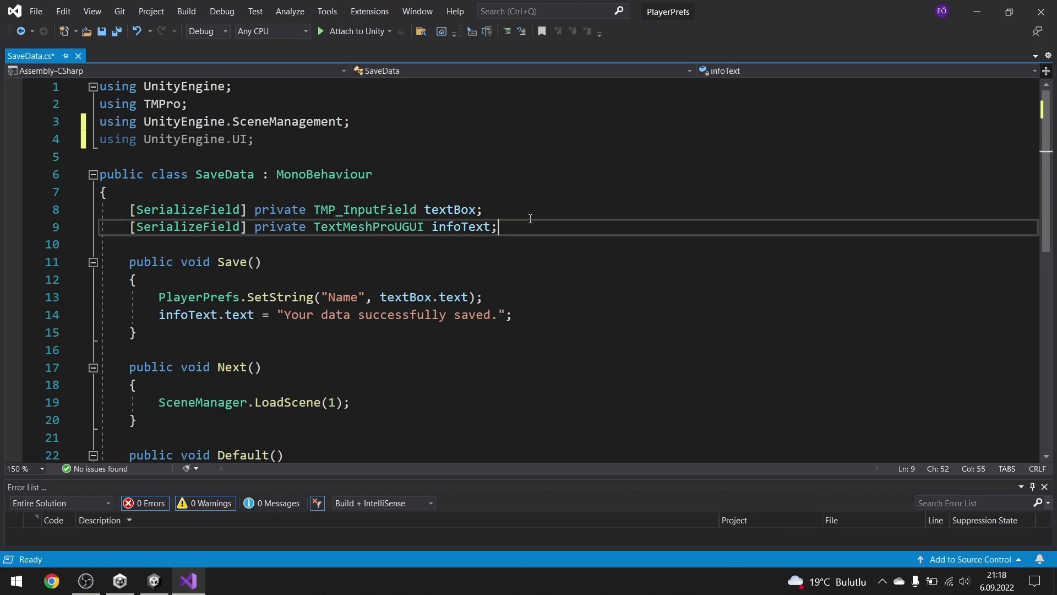
pyautogui.press('Return')
pyautogui.write('[')
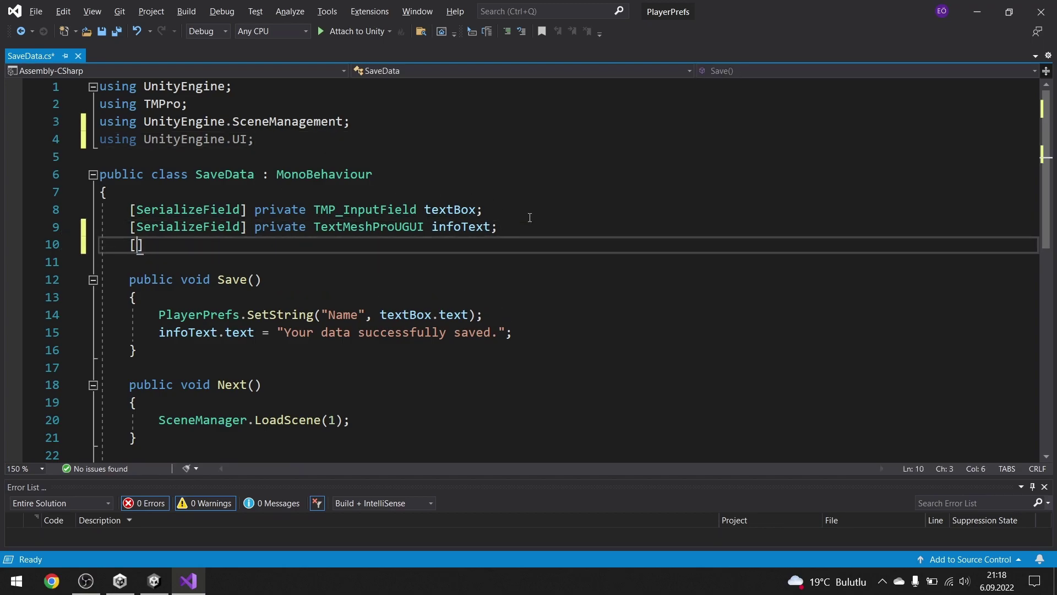
pyautogui.write('ser')
pyautogui.press('Tab')
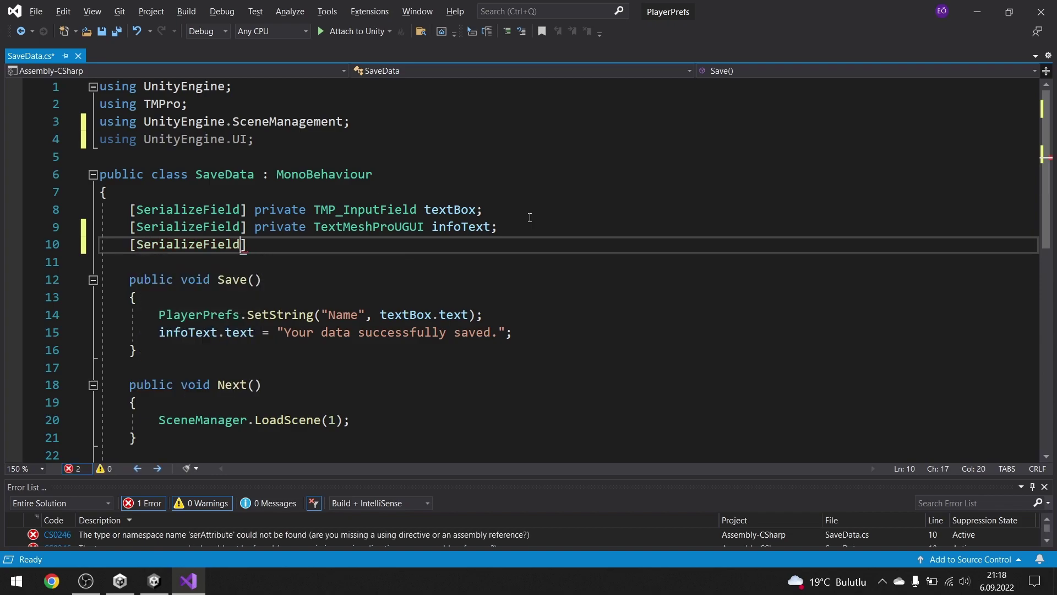
pyautogui.press('Right')
pyautogui.write('private T')
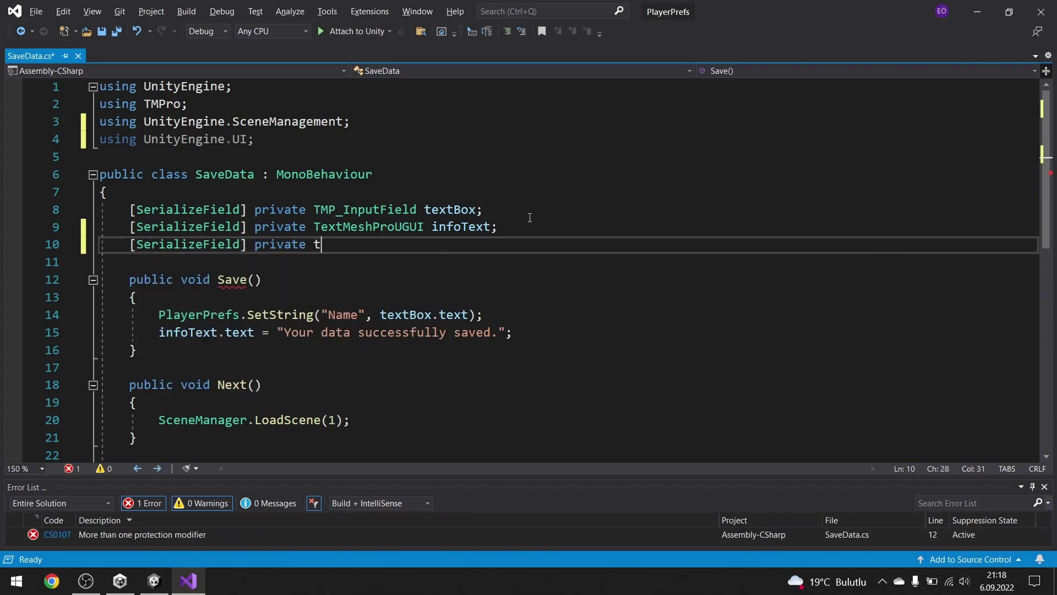
pyautogui.write('ogg')
pyautogui.press('Tab')
pyautogui.write('chec')
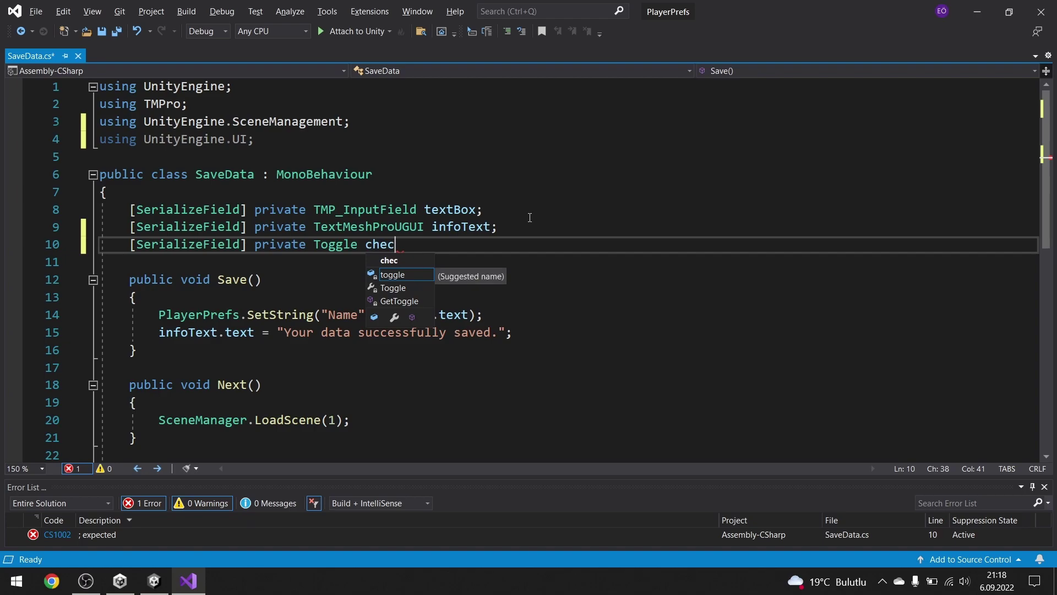
pyautogui.write('k;')
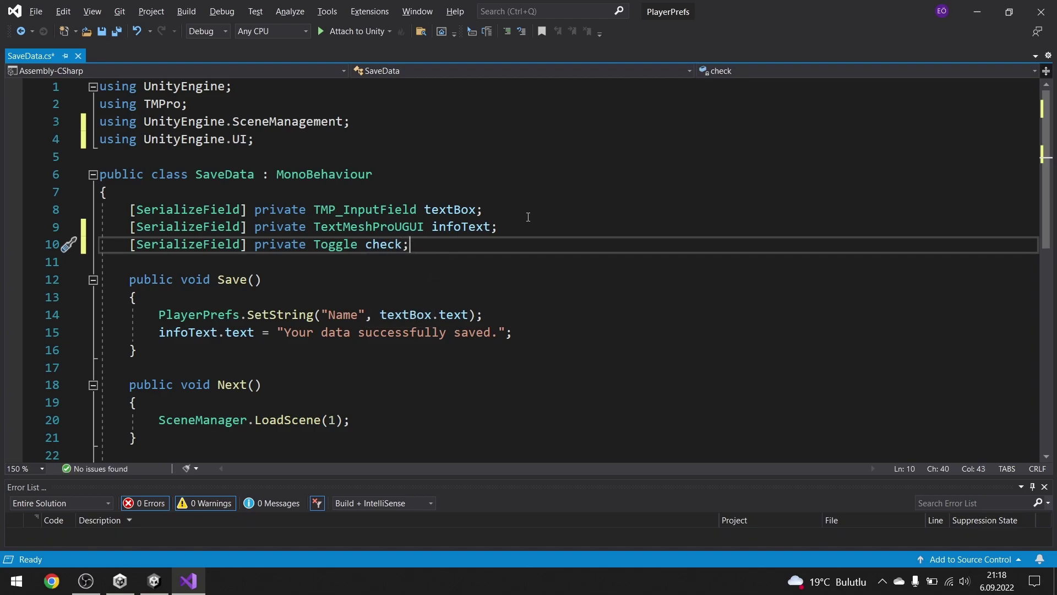
pyautogui.hotkey('ctrl', 's')
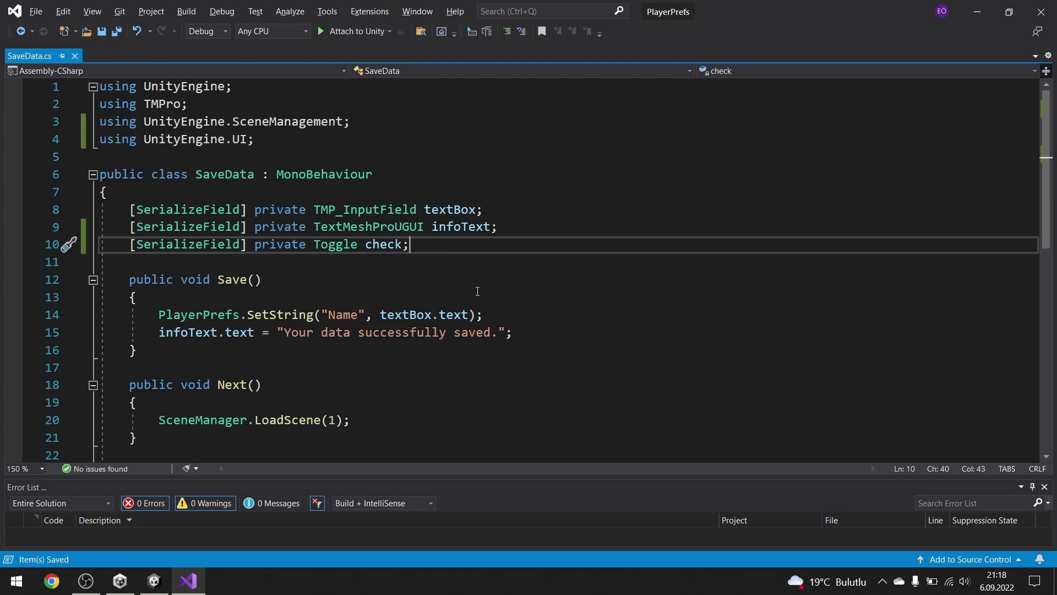
# Below the SetString call, type PlayerPrefs.SetInt("Check", choosing SetInt from IntelliSense.
pyautogui.scroll(-1, 443, 294)
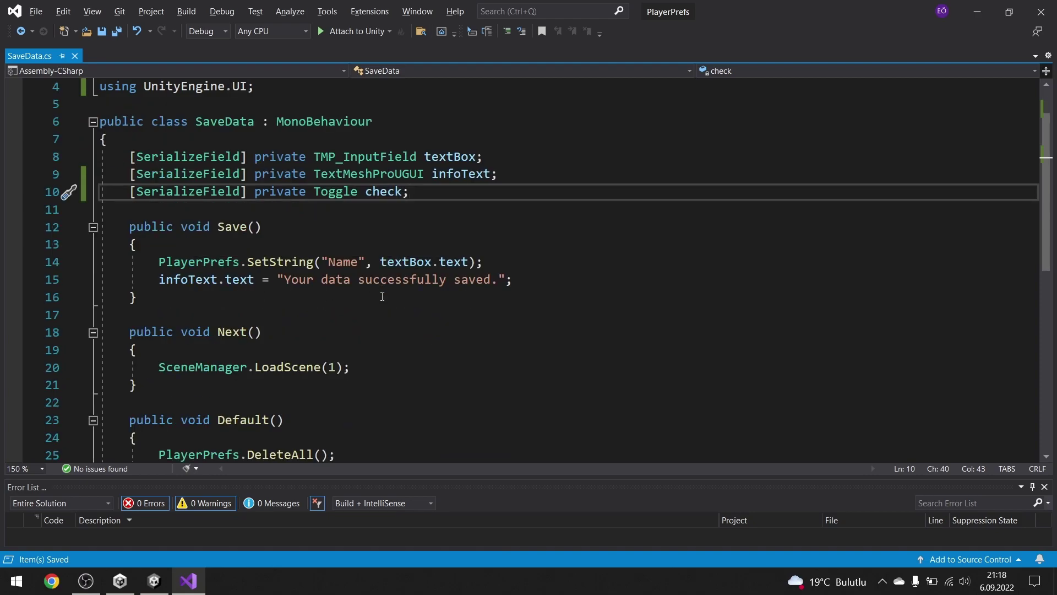
pyautogui.moveTo(158, 262); pyautogui.dragTo(243, 262)
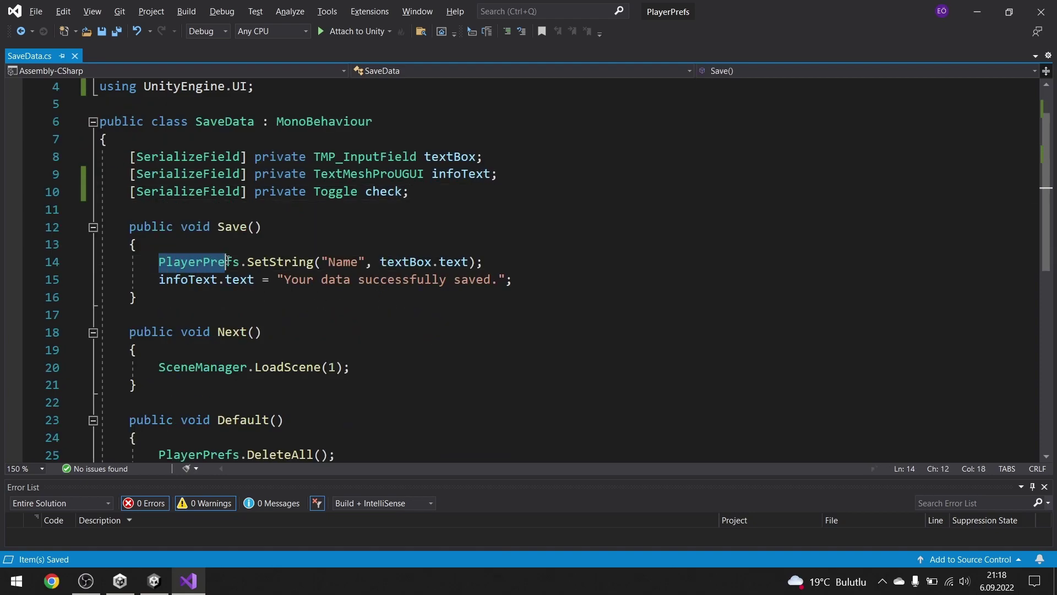
pyautogui.click(256, 262)
pyautogui.click(502, 261)
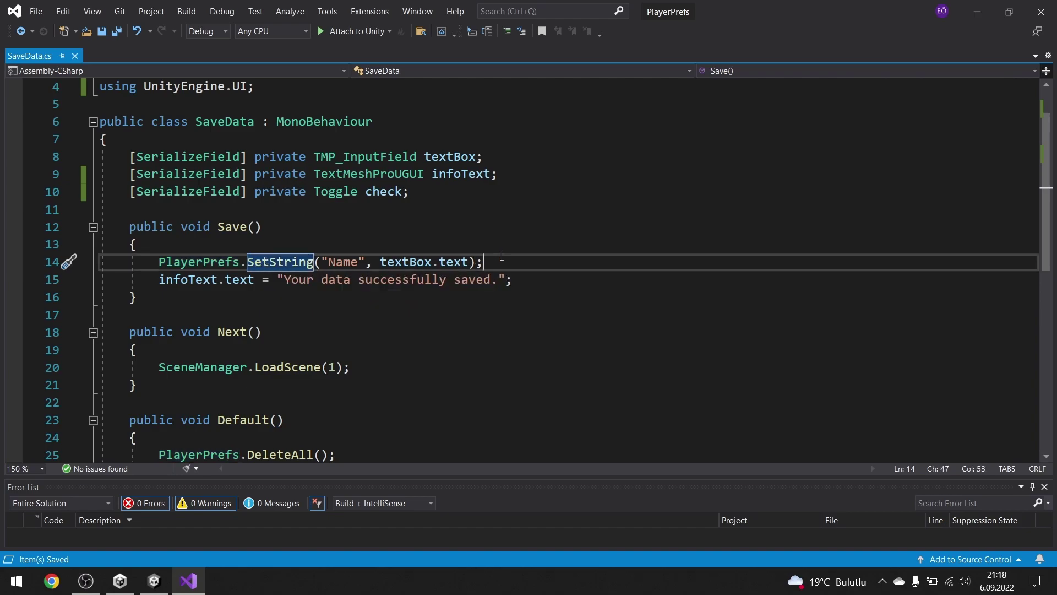
pyautogui.press('Return')
pyautogui.write('pla')
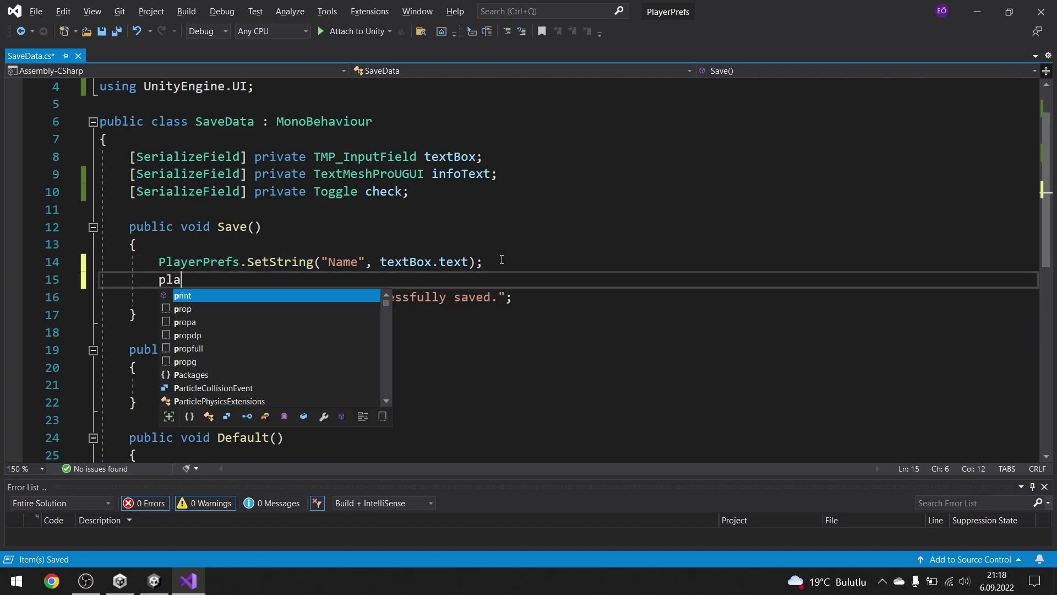
pyautogui.write('yerPrefs.s')
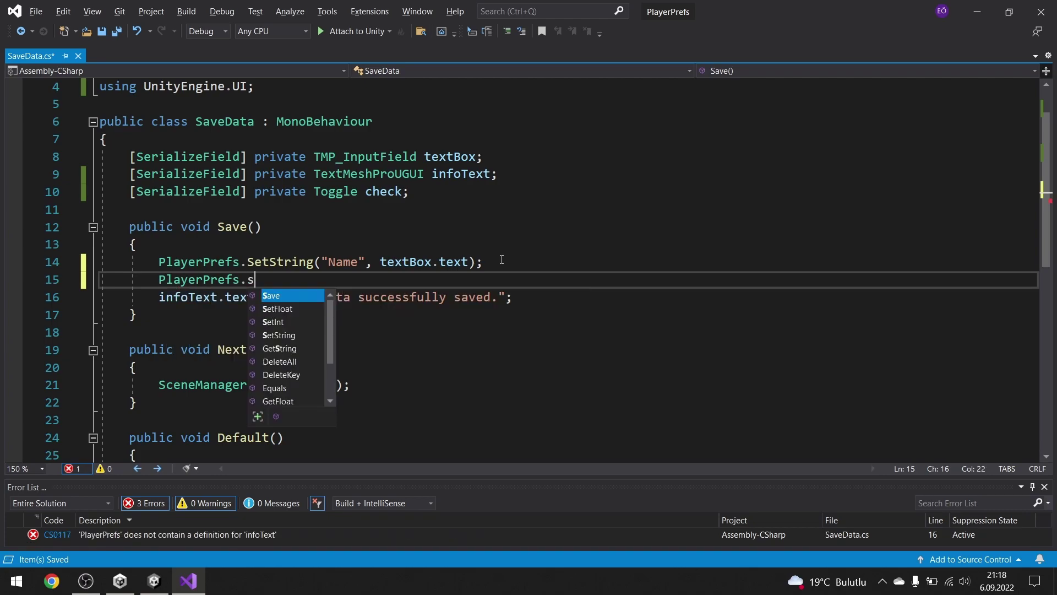
pyautogui.write('et')
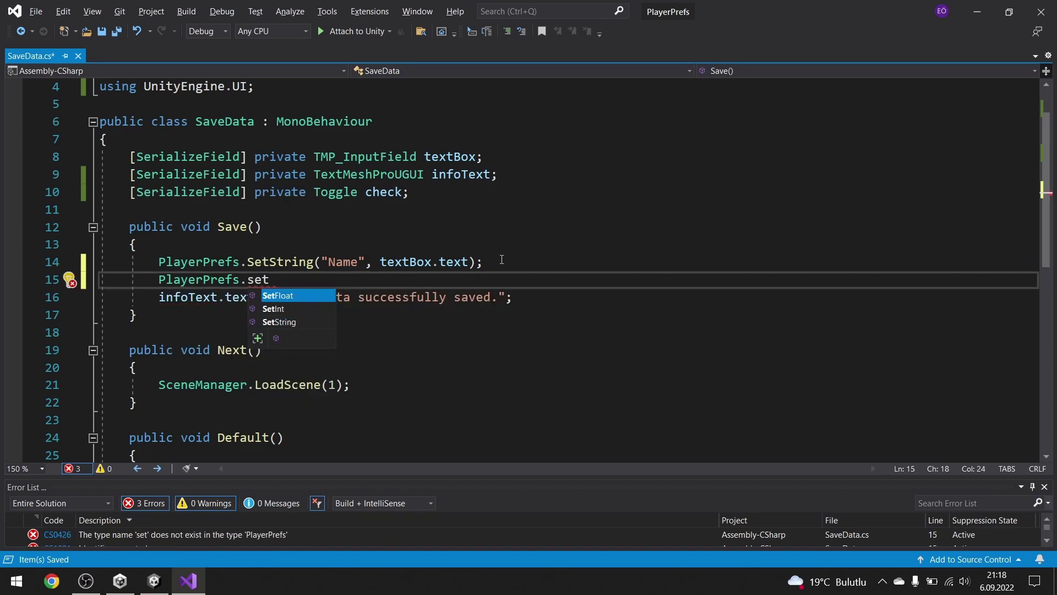
pyautogui.press('Up')
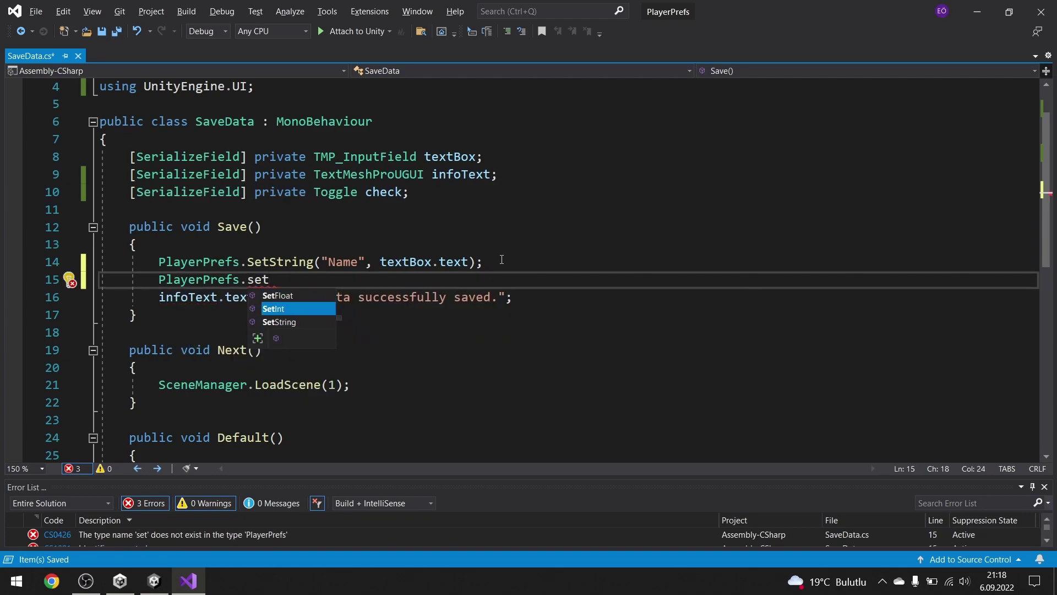
pyautogui.press('Up')
pyautogui.press('Down')
pyautogui.press('Down')
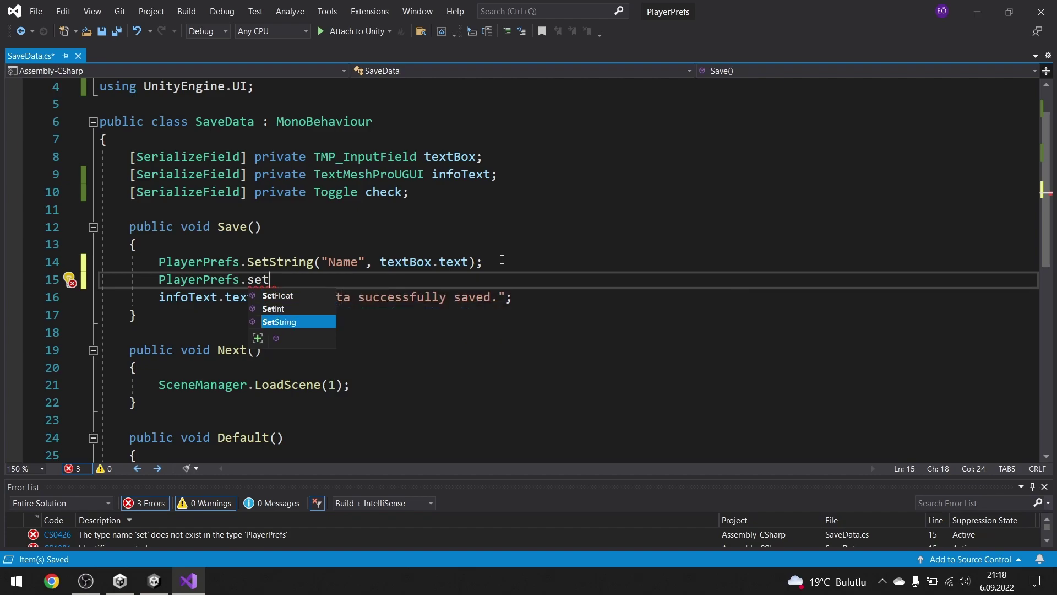
pyautogui.press('Up')
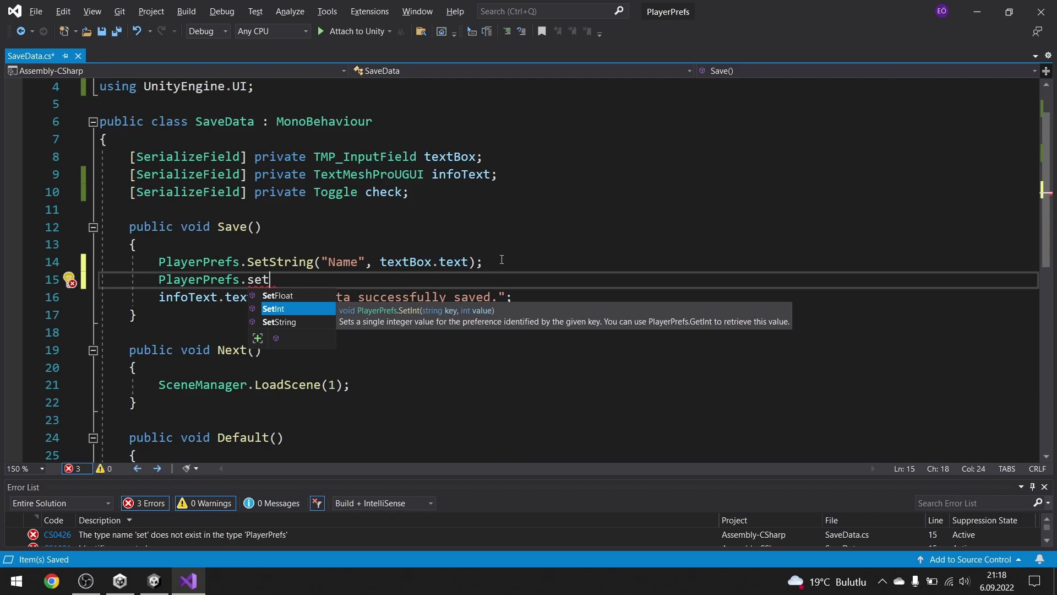
pyautogui.press('Tab')
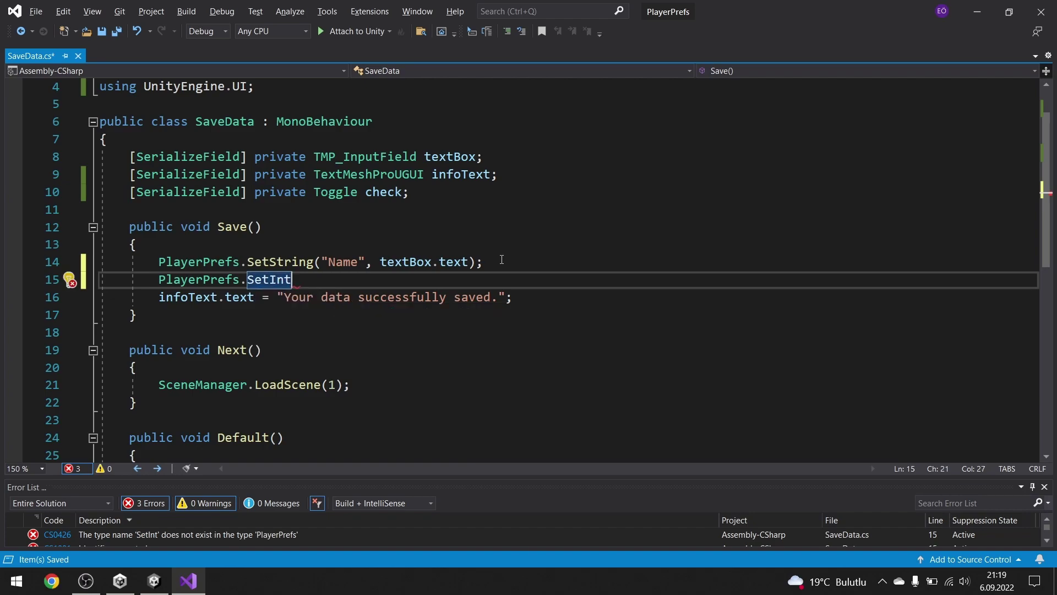
pyautogui.write('(')
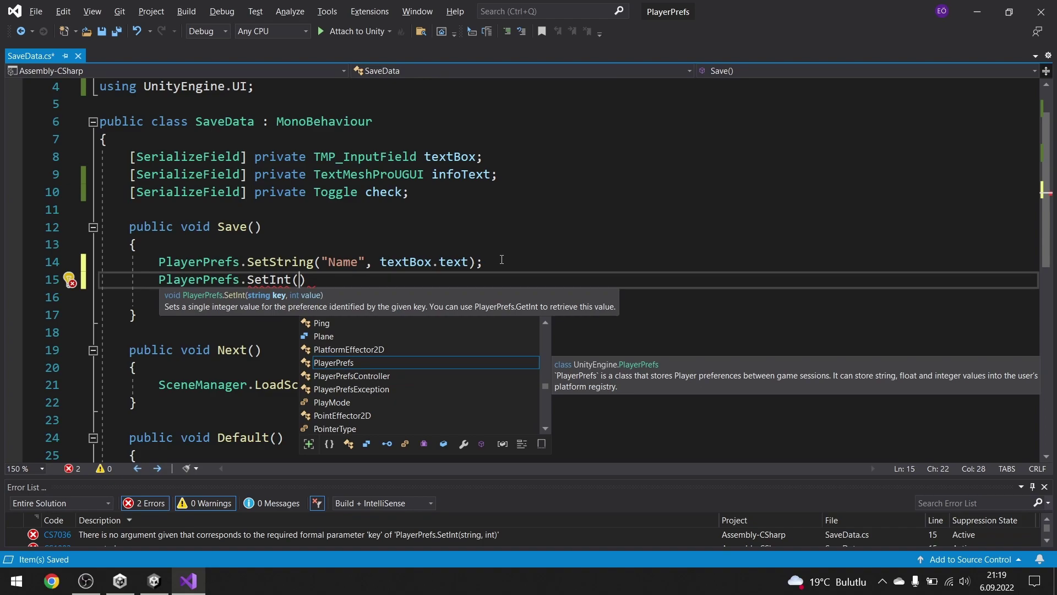
pyautogui.write('"')
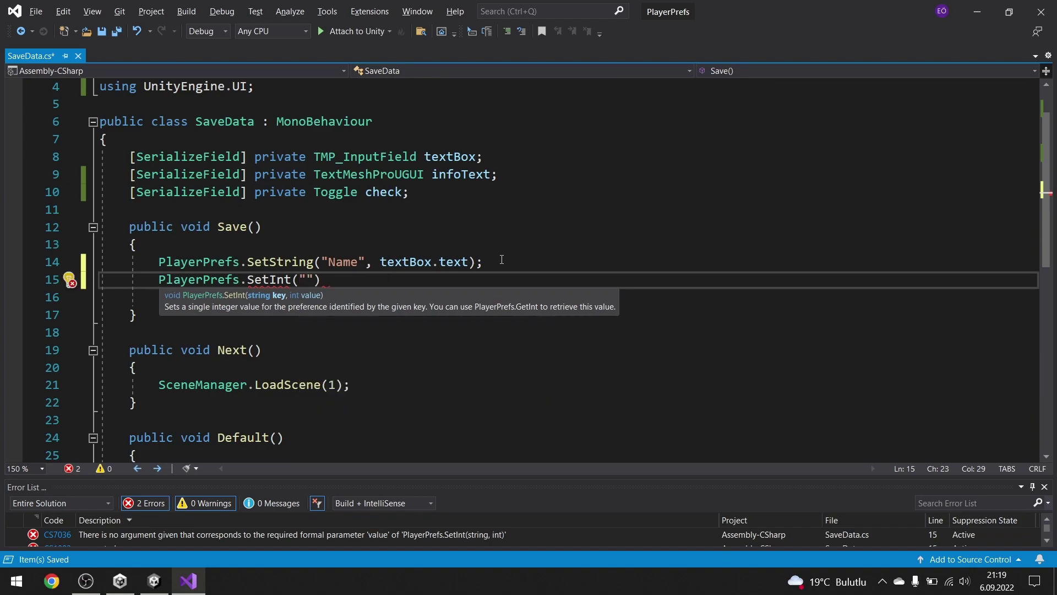
pyautogui.write('Ch')
pyautogui.write('eck')
pyautogui.write('",')
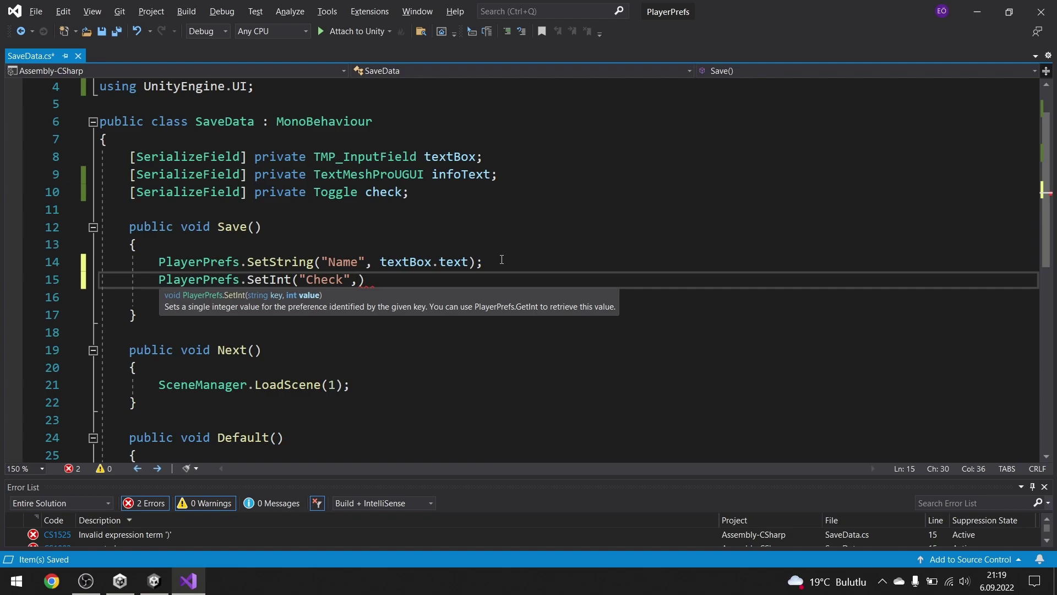
# Add a temporary 'private bool boolone;' field, try it in SetInt, then delete it.
pyautogui.click(441, 191)
pyautogui.press('Return')
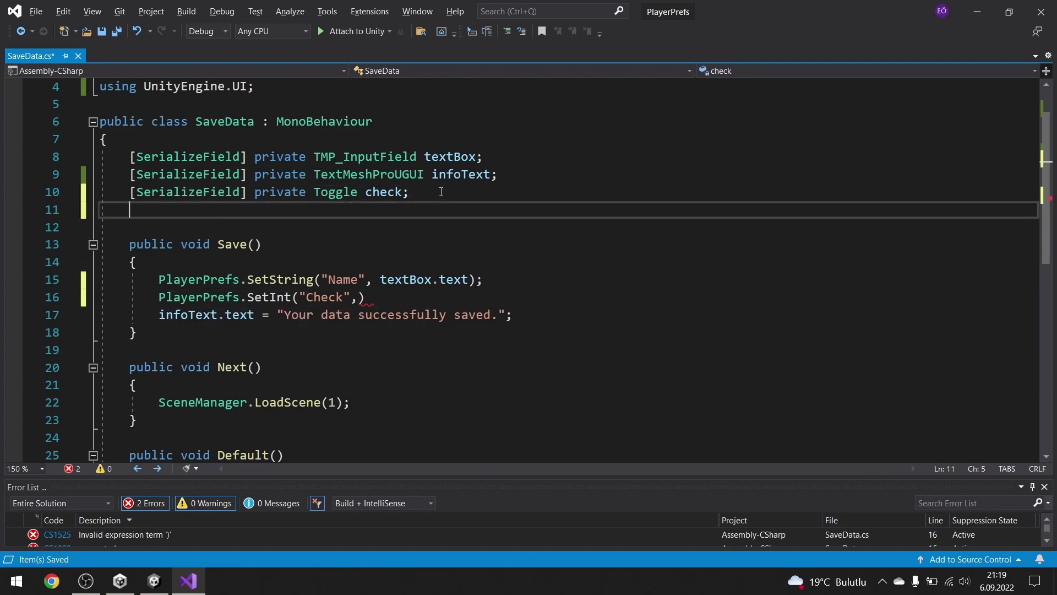
pyautogui.write('private ')
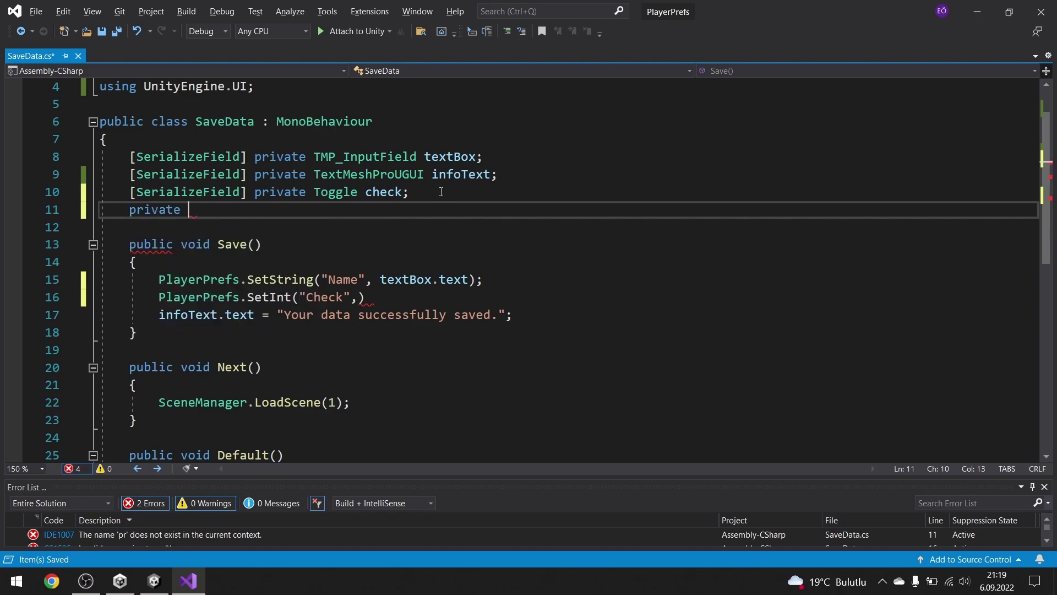
pyautogui.write('bool bool;')
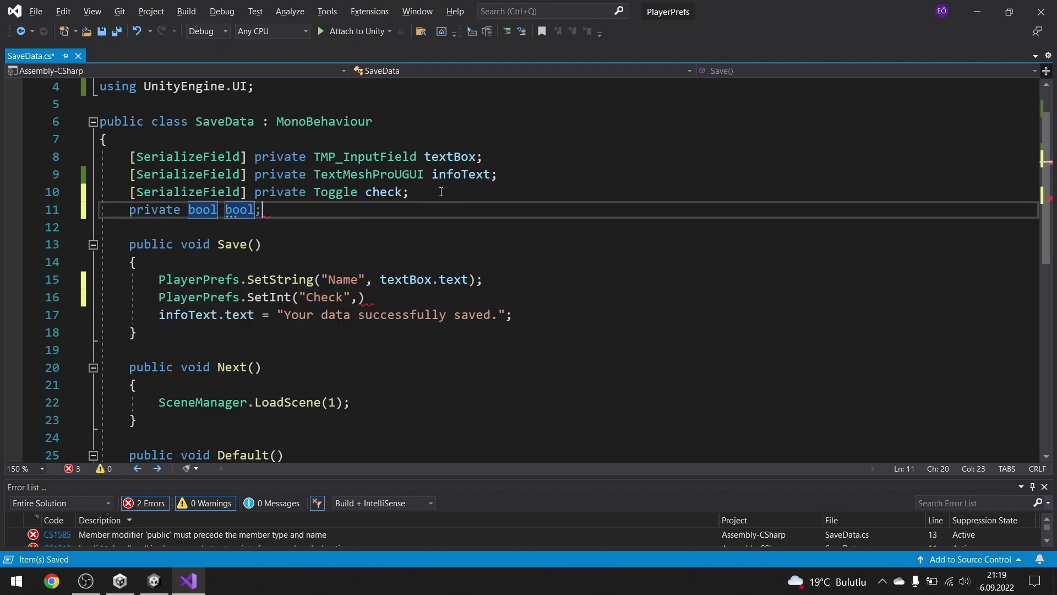
pyautogui.press('Left')
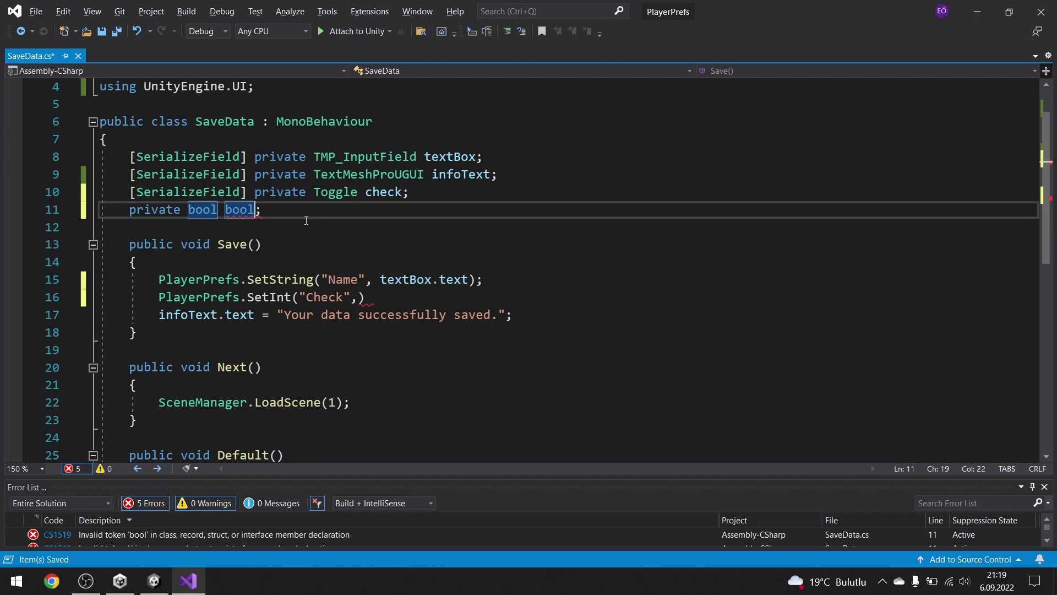
pyautogui.write('one')
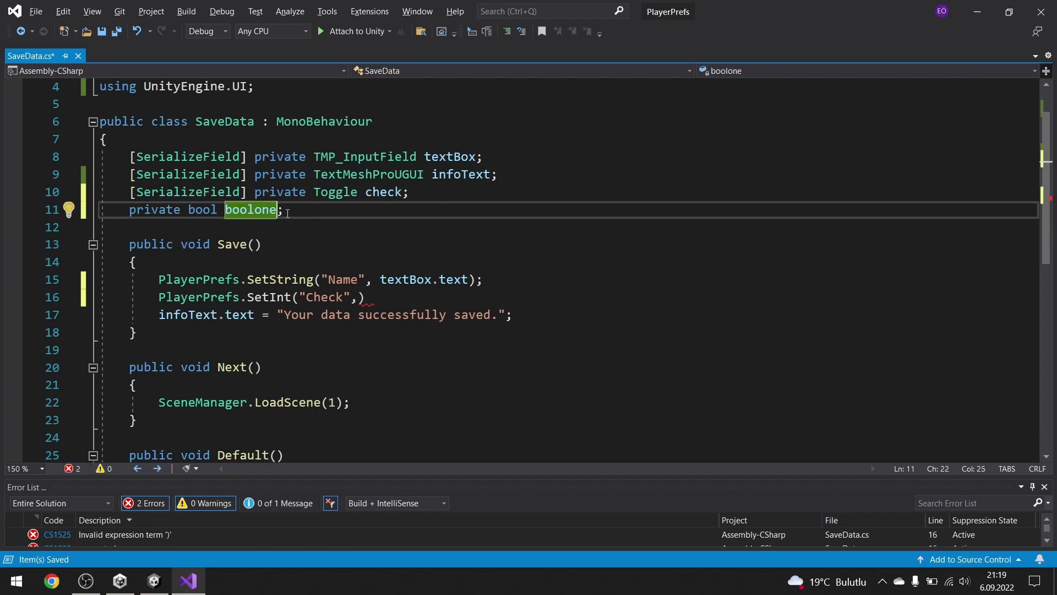
pyautogui.click(362, 302)
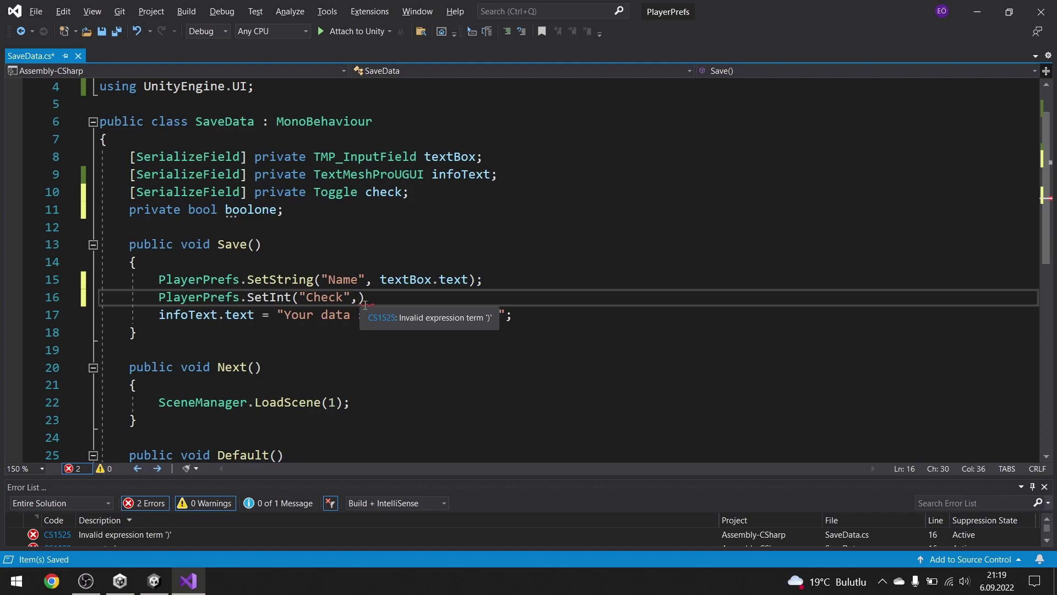
pyautogui.write('boolone')
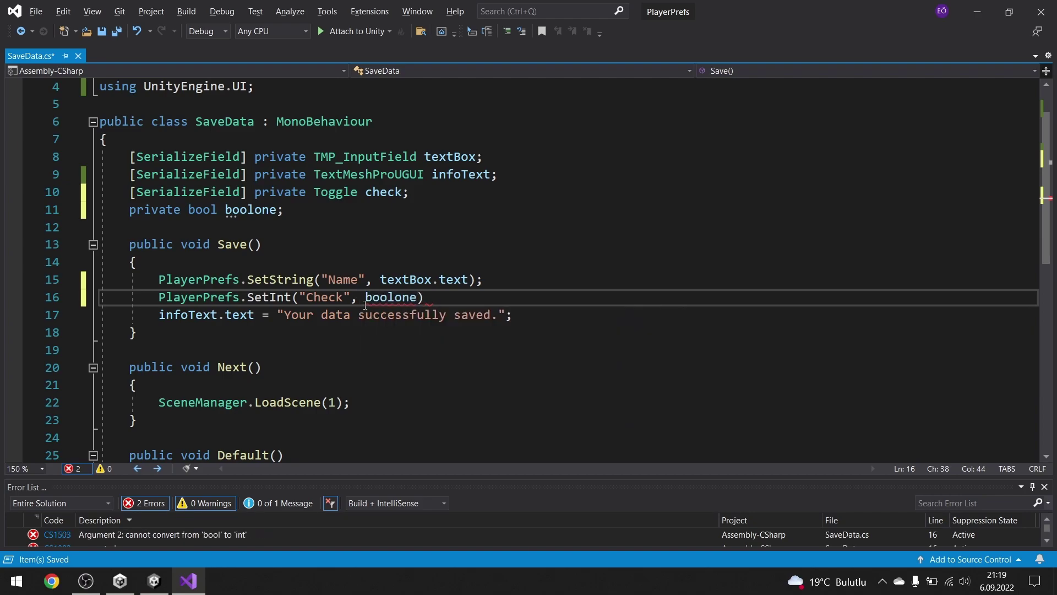
pyautogui.press('BackSpace')
pyautogui.press('BackSpace')
pyautogui.press('BackSpace')
pyautogui.press('BackSpace')
pyautogui.press('BackSpace')
pyautogui.press('BackSpace')
pyautogui.press('BackSpace')
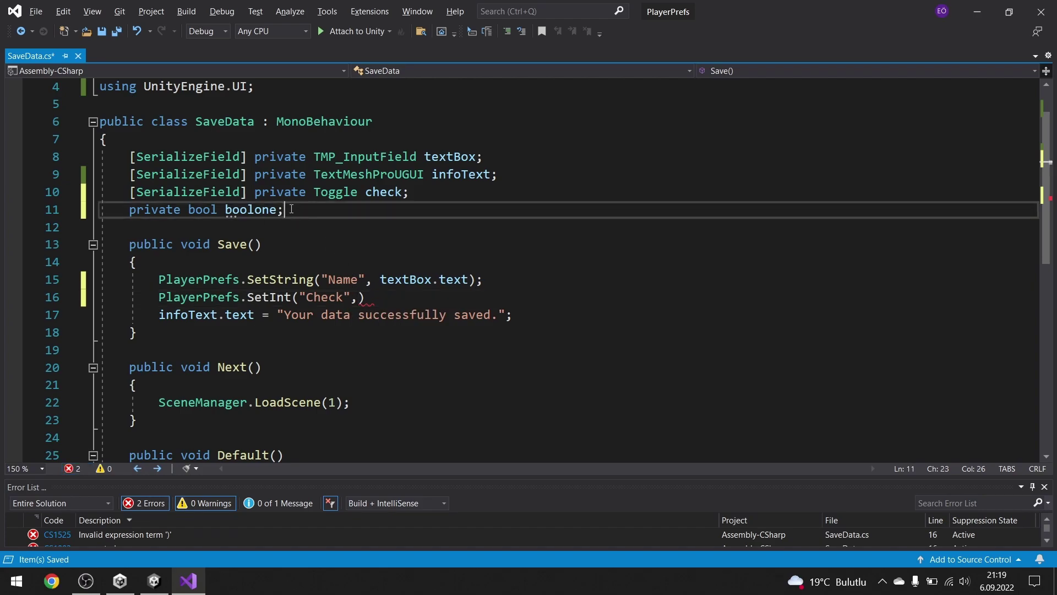
pyautogui.moveTo(286, 210); pyautogui.dragTo(101, 210)
pyautogui.press('BackSpace')
pyautogui.press('BackSpace')
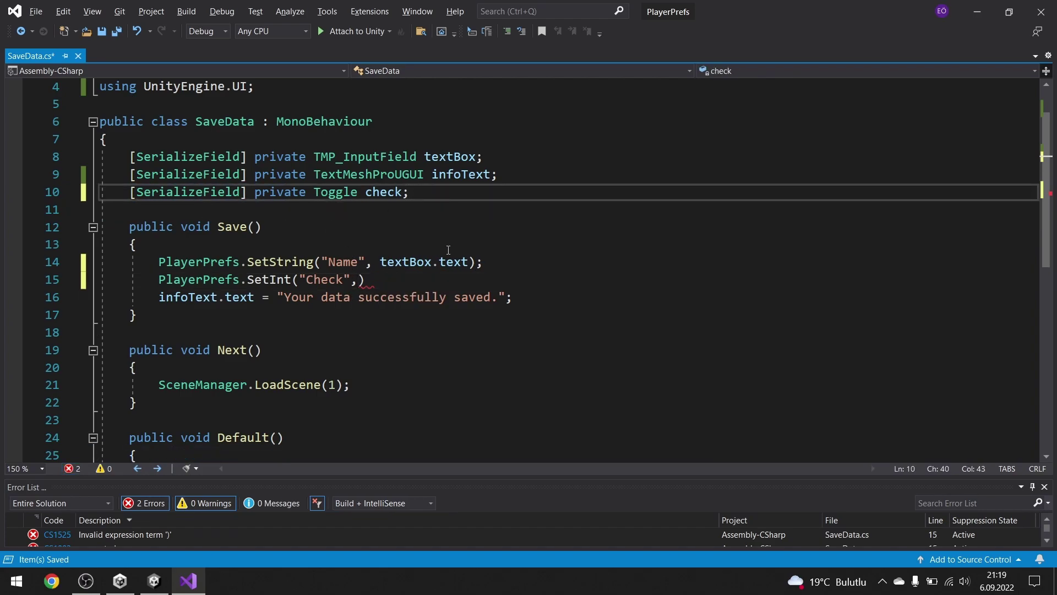
# Complete the SetInt value as check.isOn ? 1 : 0 and save SaveData.cs.
pyautogui.click(361, 280)
pyautogui.write('chec')
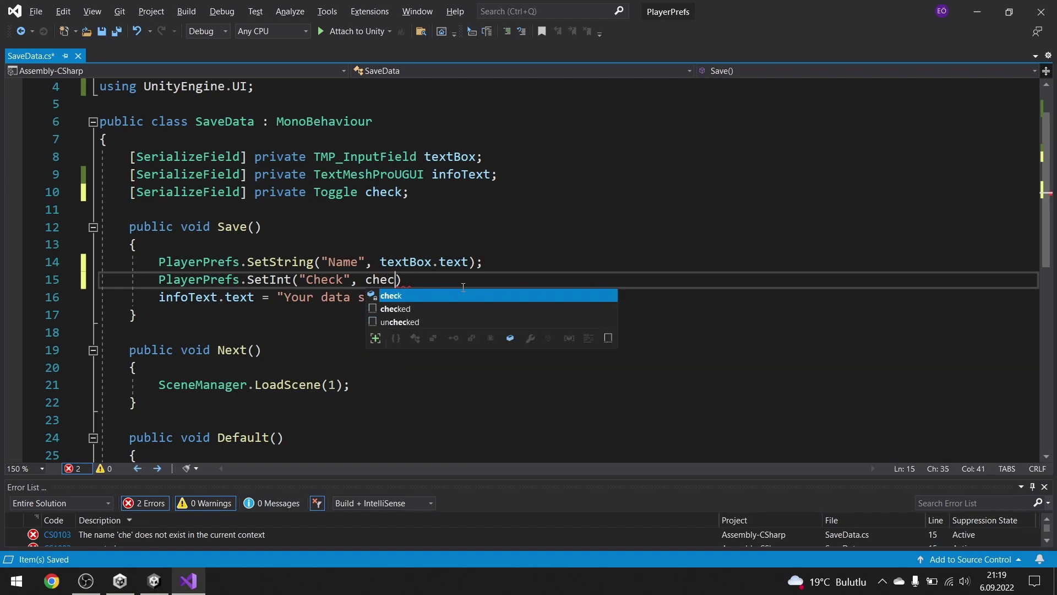
pyautogui.write('k.i')
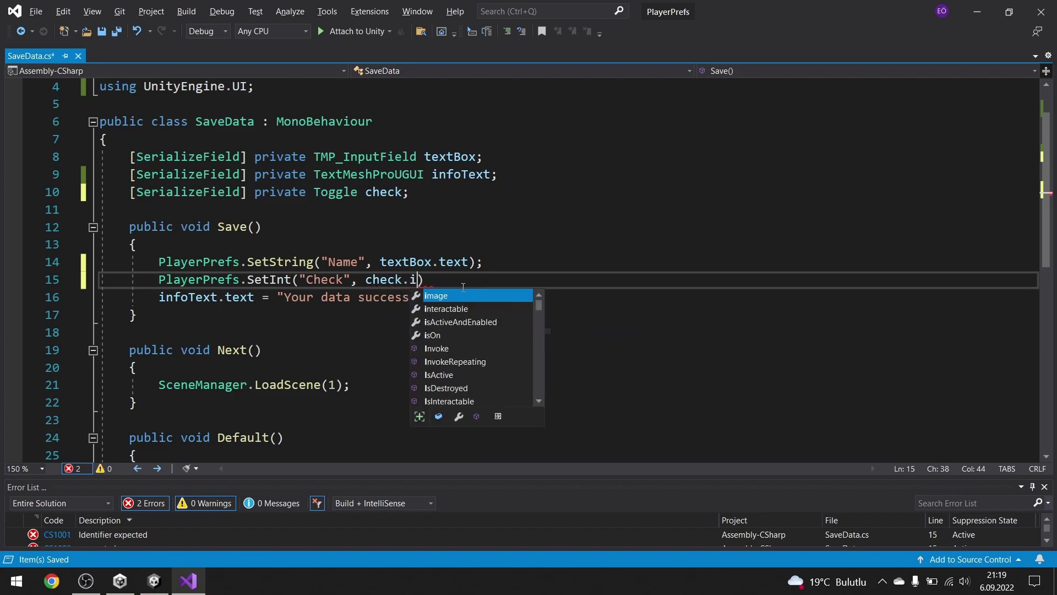
pyautogui.write('s')
pyautogui.press('Tab')
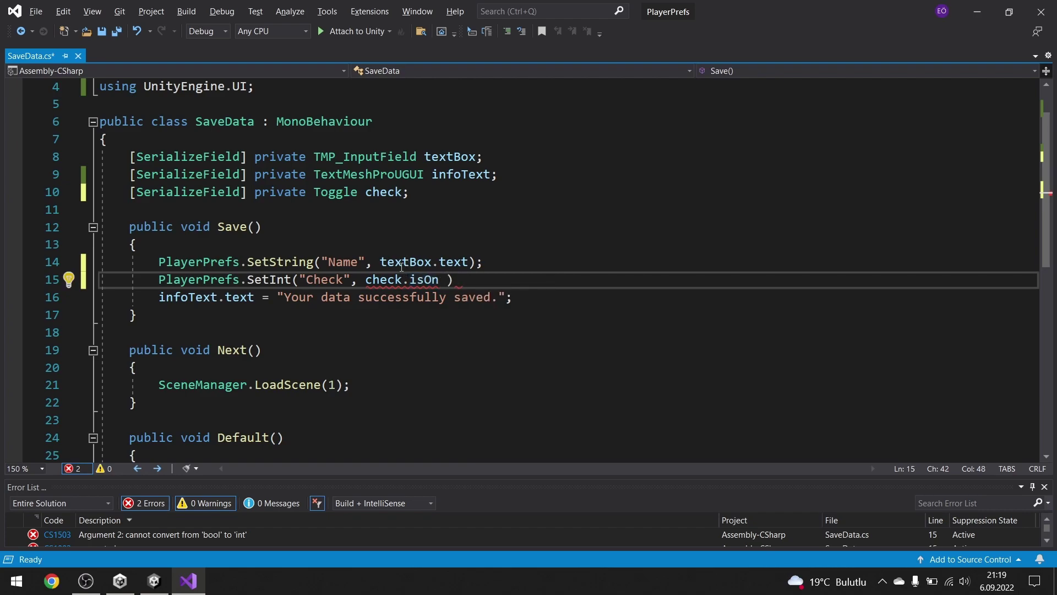
pyautogui.moveTo(367, 281); pyautogui.dragTo(443, 282)
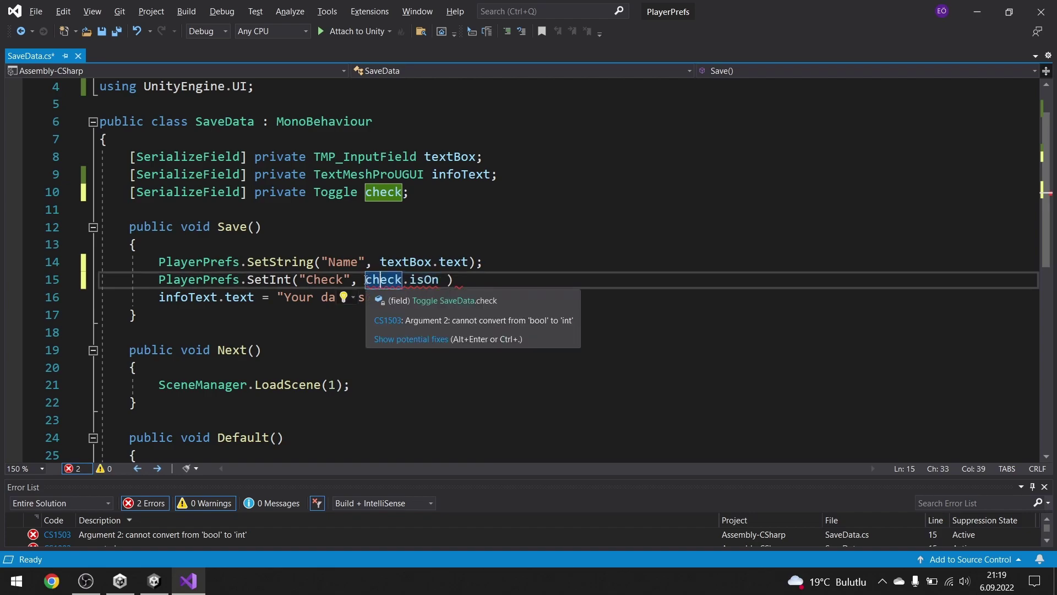
pyautogui.keyDown('shift'); pyautogui.click(435, 278); pyautogui.keyUp('shift')
pyautogui.click(446, 279)
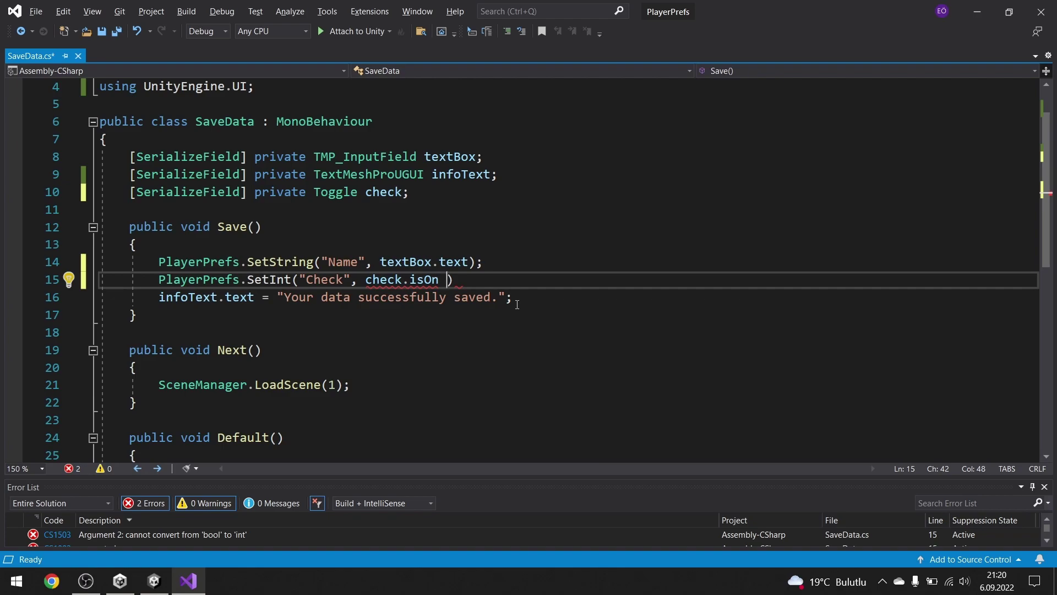
pyautogui.write('?')
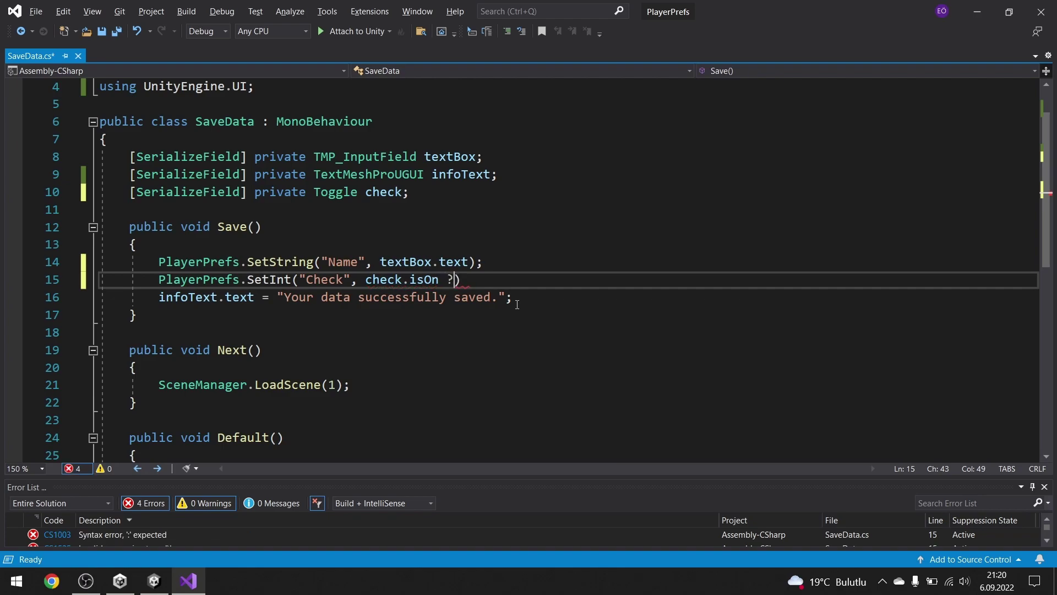
pyautogui.write(' 1 ')
pyautogui.write(':')
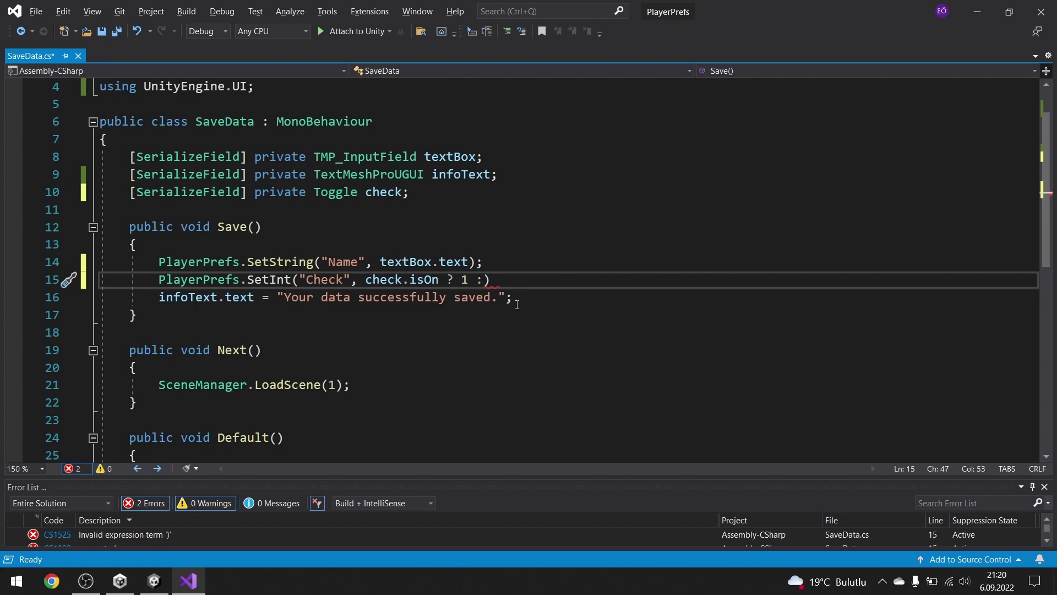
pyautogui.write(' 0')
pyautogui.write(');')
pyautogui.hotkey('ctrl', 's')
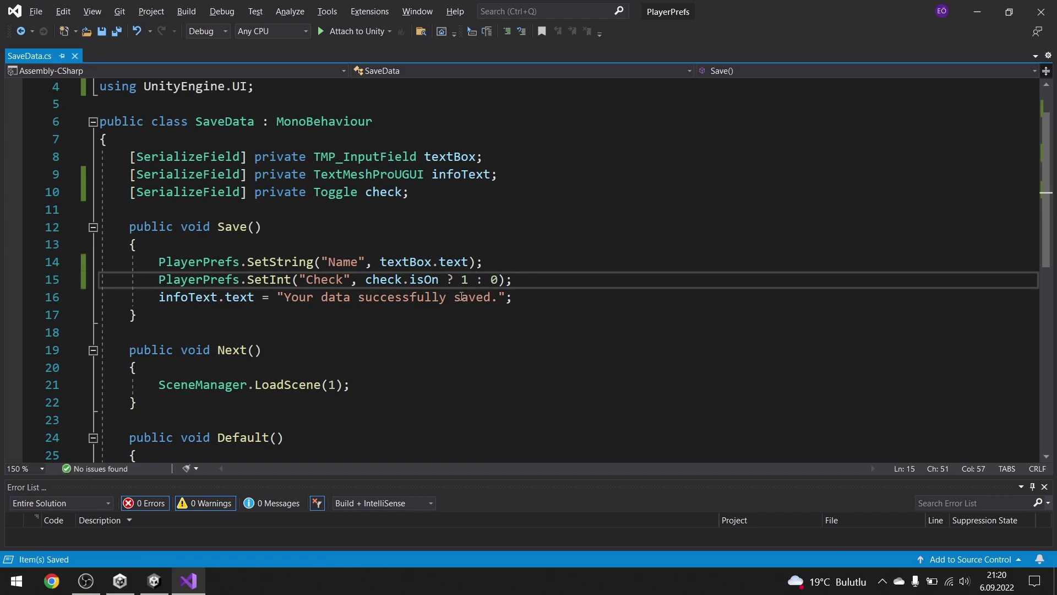
pyautogui.moveTo(447, 280); pyautogui.dragTo(500, 280)
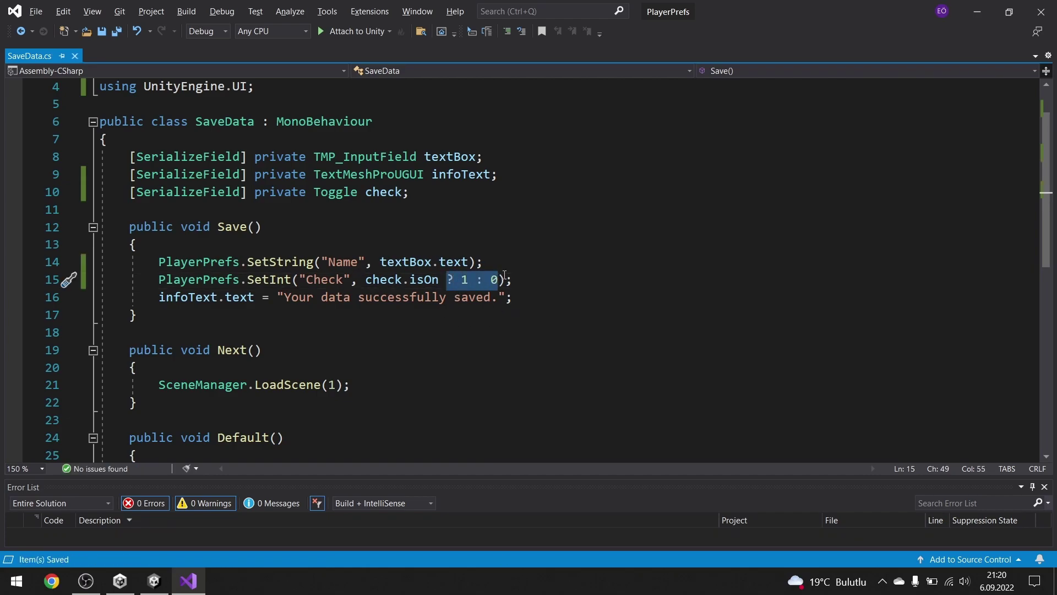
pyautogui.click(523, 278)
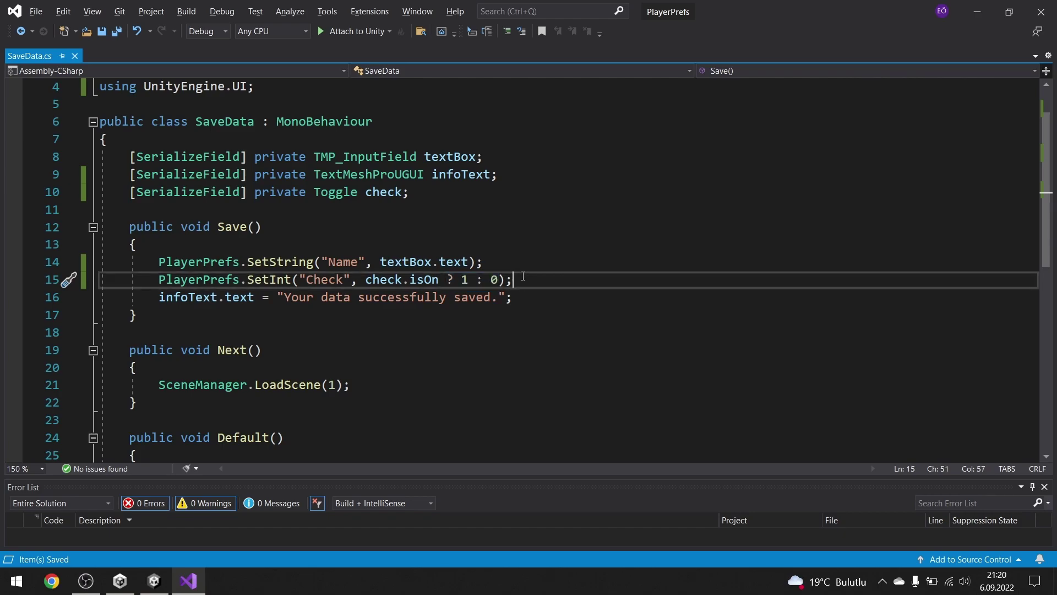
pyautogui.doubleClick(450, 281)
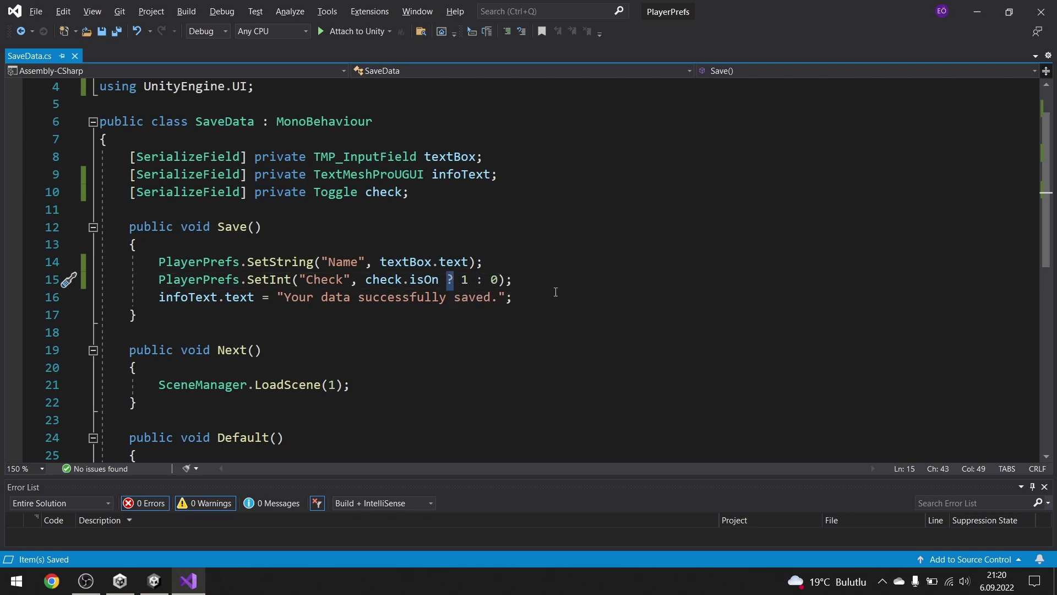
pyautogui.click(259, 367)
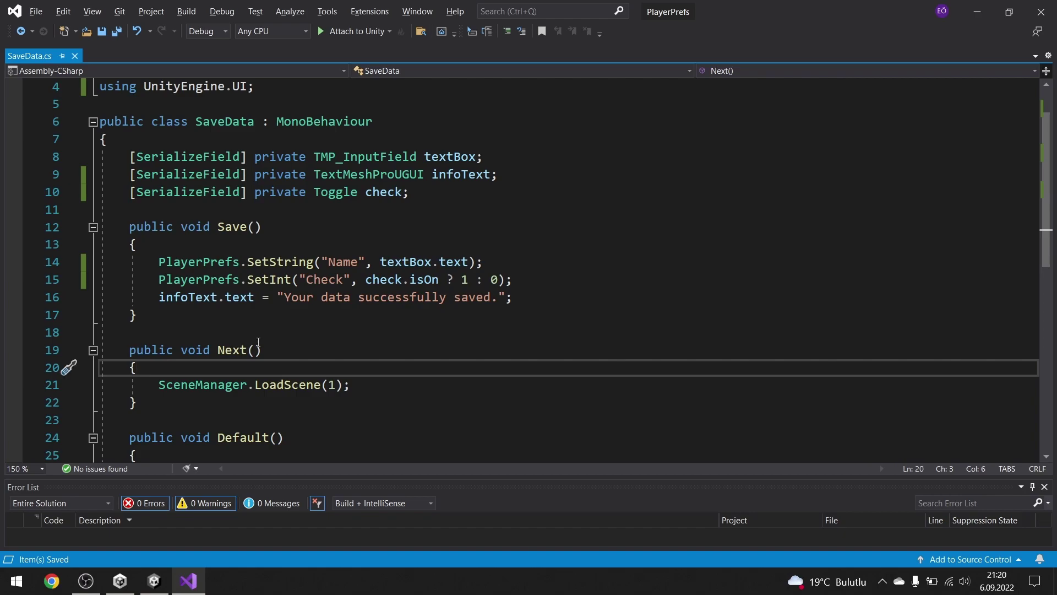
pyautogui.press('Return')
pyautogui.press('Return')
pyautogui.press('Return')
pyautogui.press('Up')
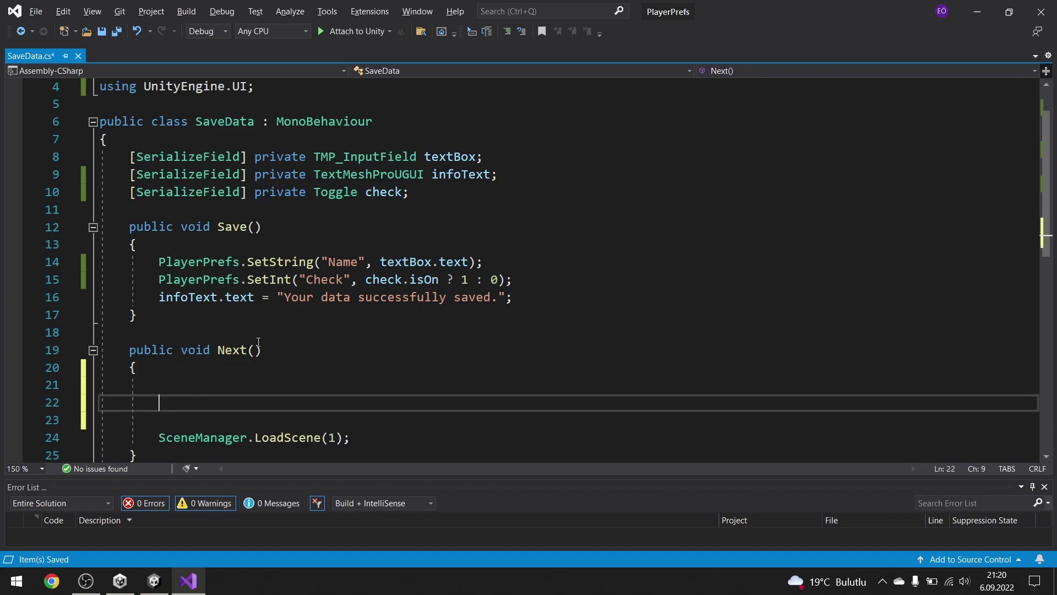
pyautogui.write('if(')
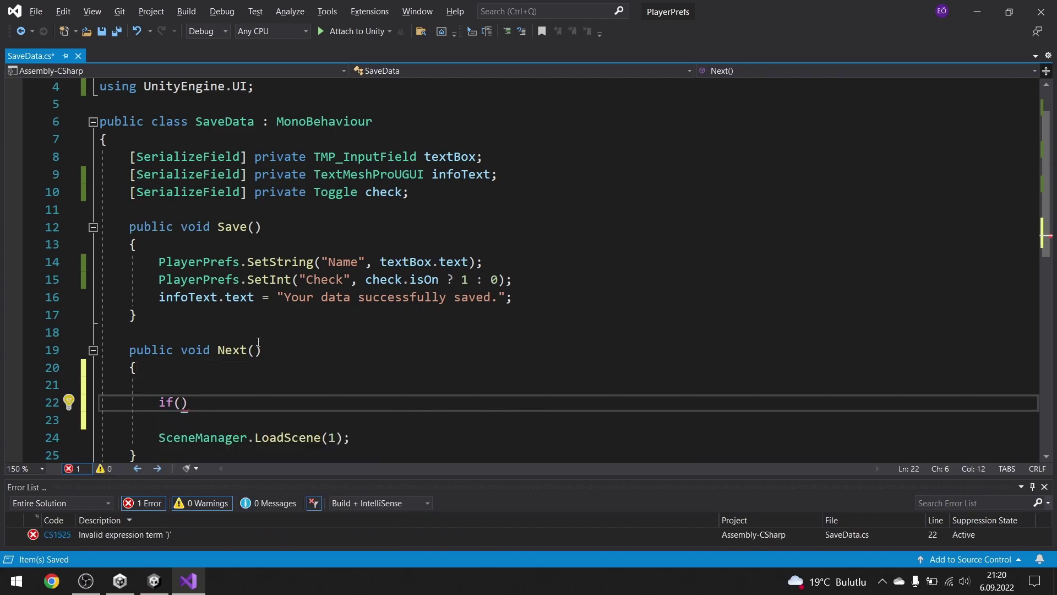
pyautogui.hotkey('shift', 'Home')
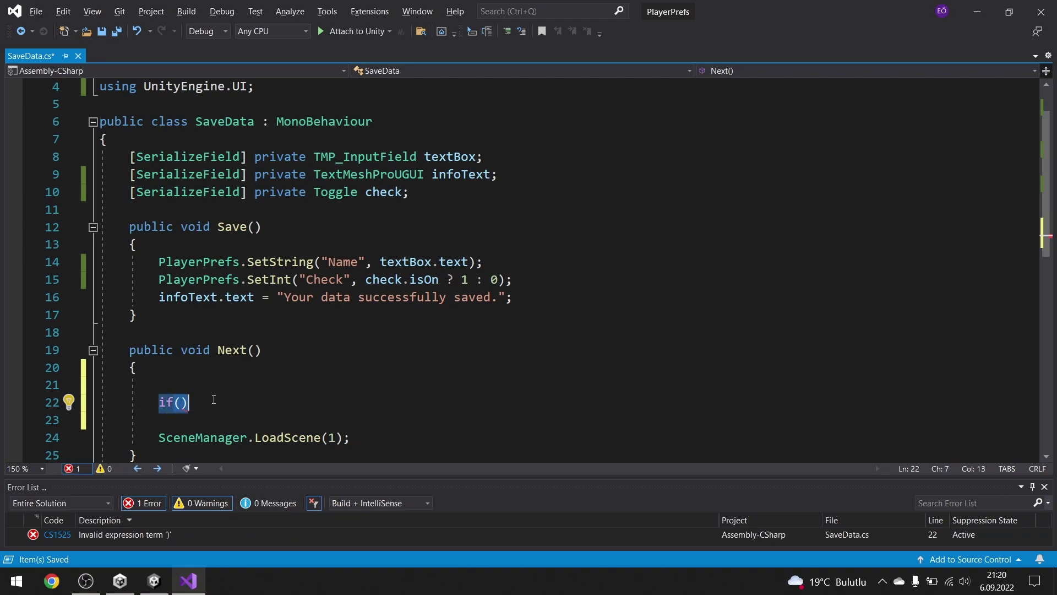
pyautogui.press('BackSpace')
pyautogui.hotkey('ctrl', 's')
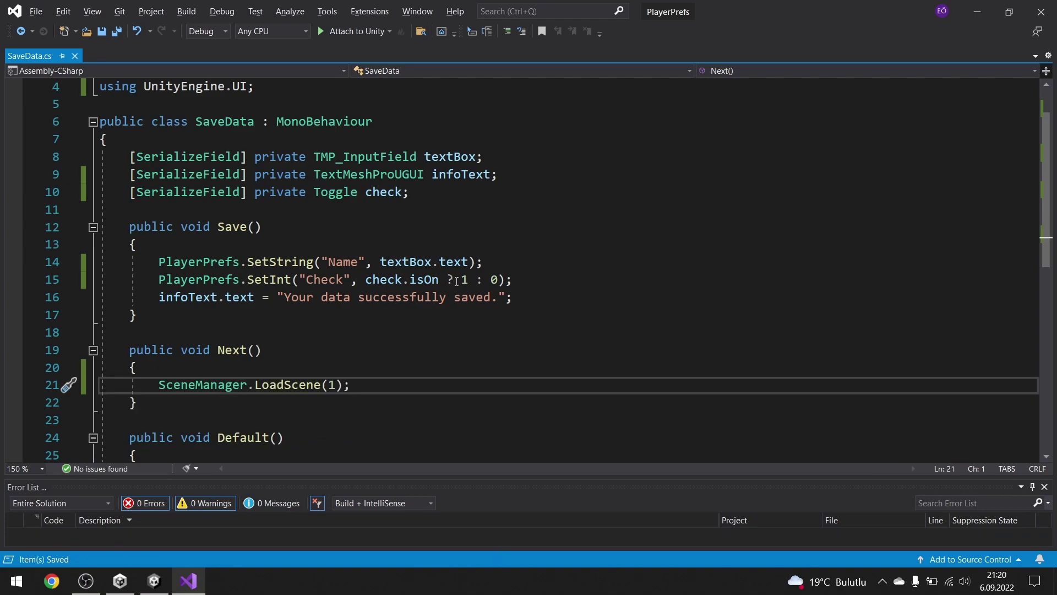
pyautogui.click(448, 280)
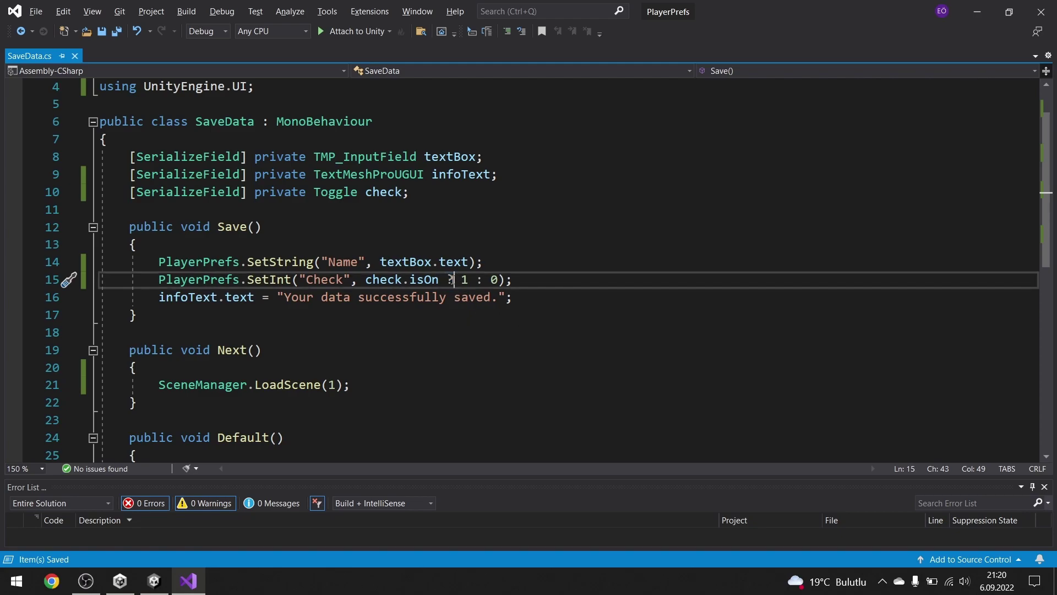
pyautogui.moveTo(366, 279); pyautogui.dragTo(438, 280)
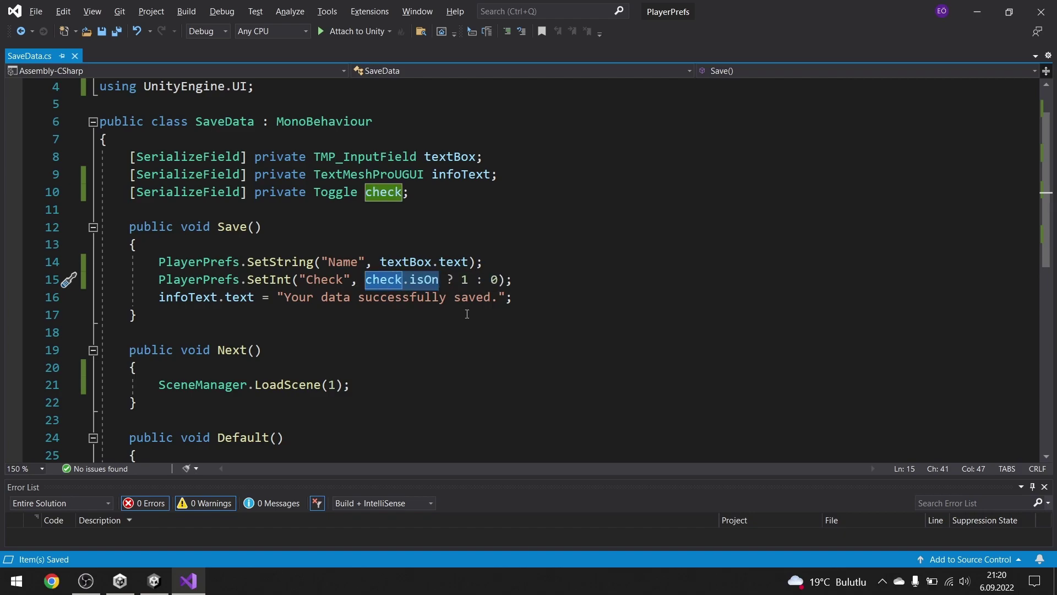
pyautogui.click(464, 280)
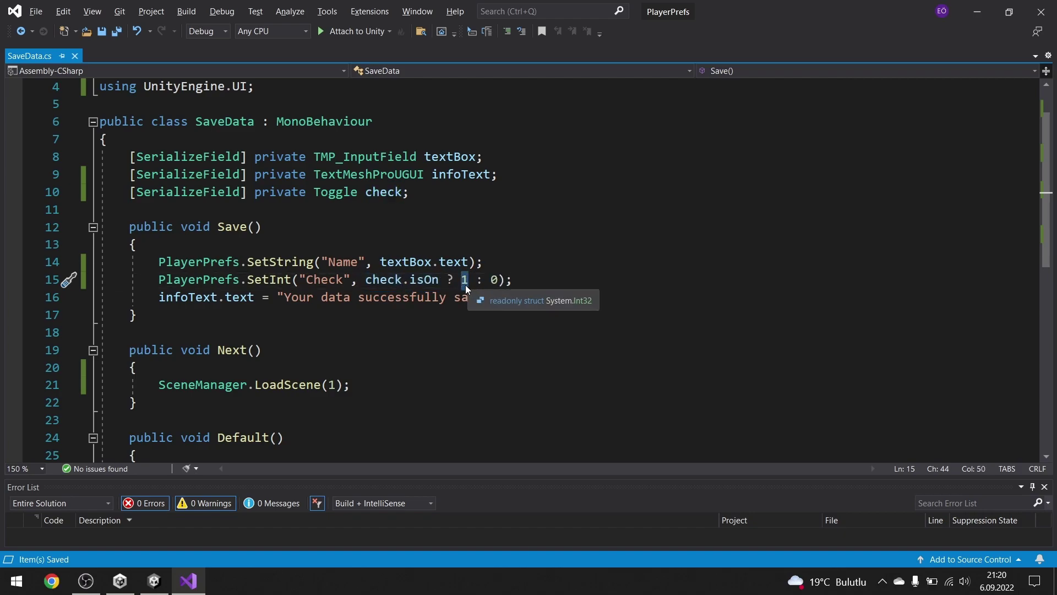
pyautogui.doubleClick(342, 281)
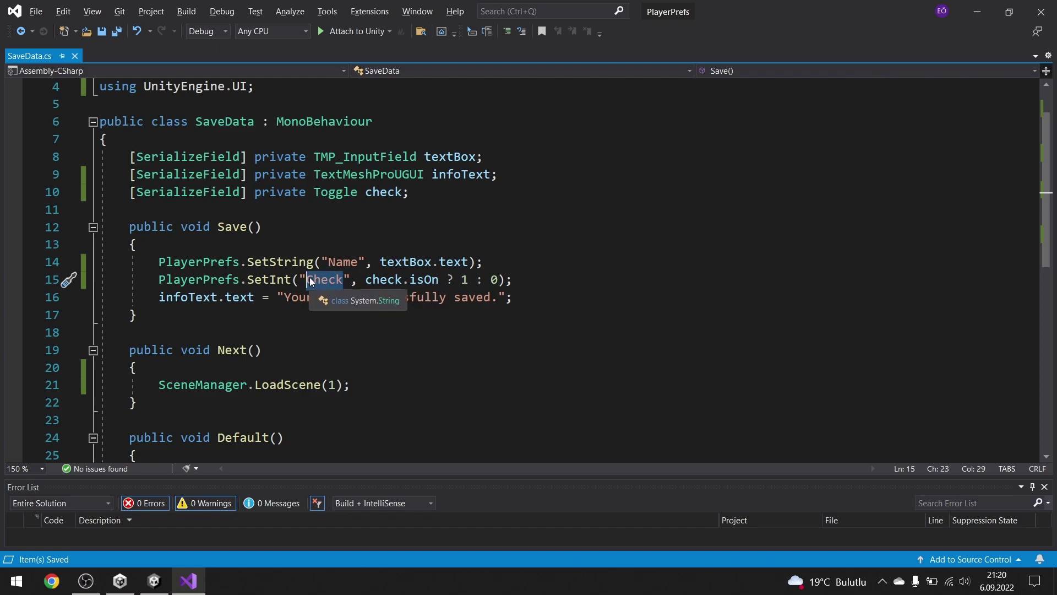
pyautogui.click(449, 279)
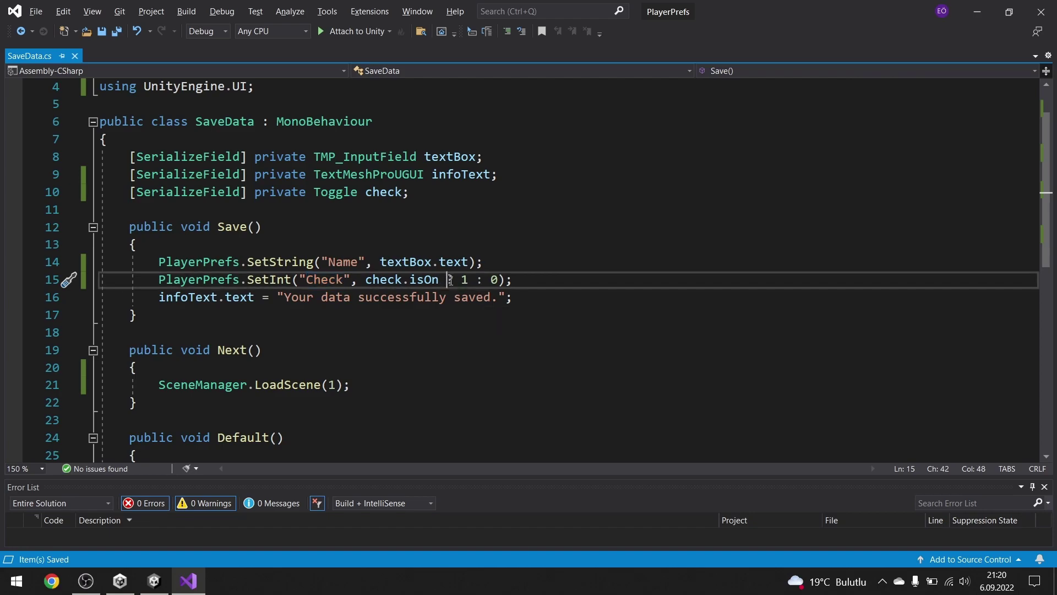
pyautogui.click(479, 282)
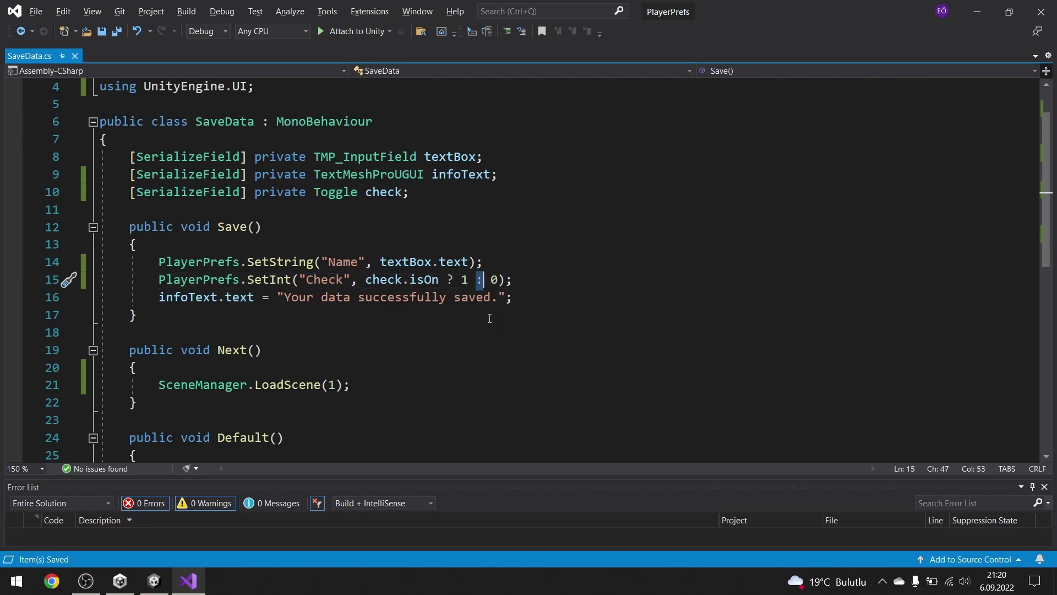
pyautogui.click(484, 297)
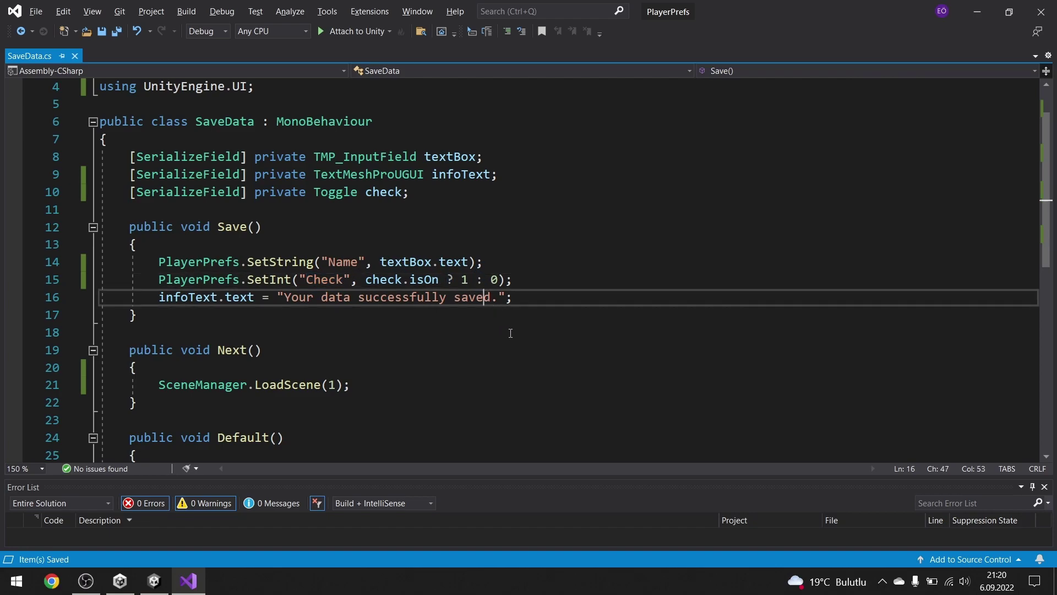
pyautogui.click(536, 278)
pyautogui.press('Down')
pyautogui.click(473, 280)
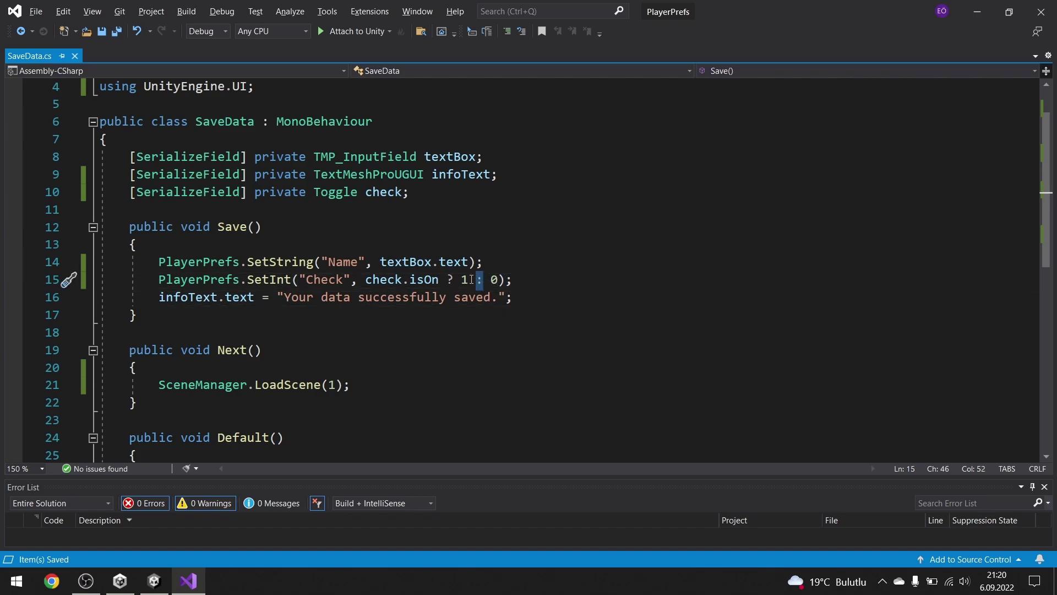
pyautogui.click(463, 280)
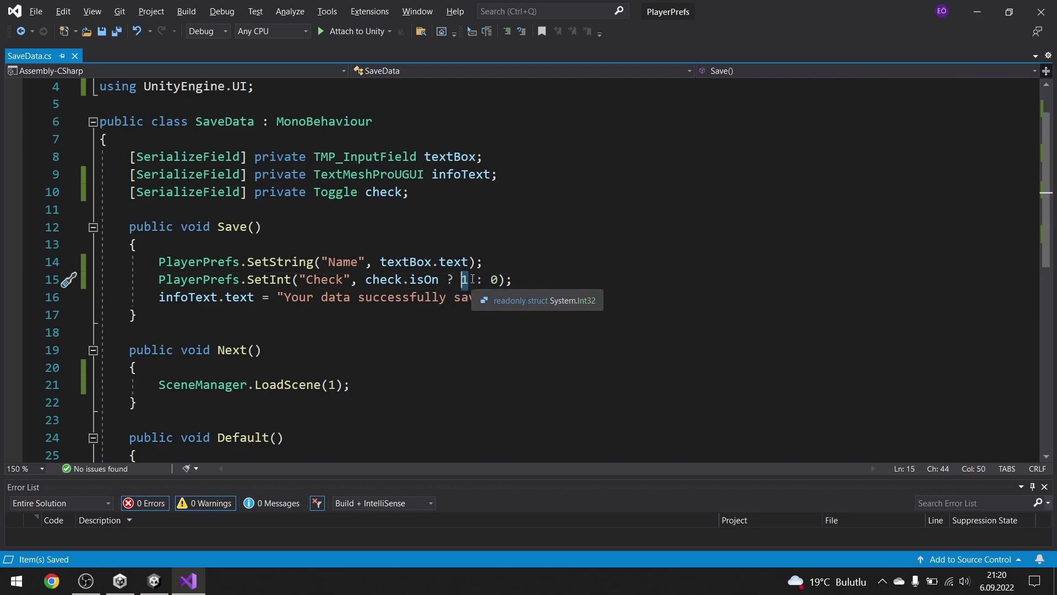
pyautogui.moveTo(367, 280); pyautogui.dragTo(439, 281)
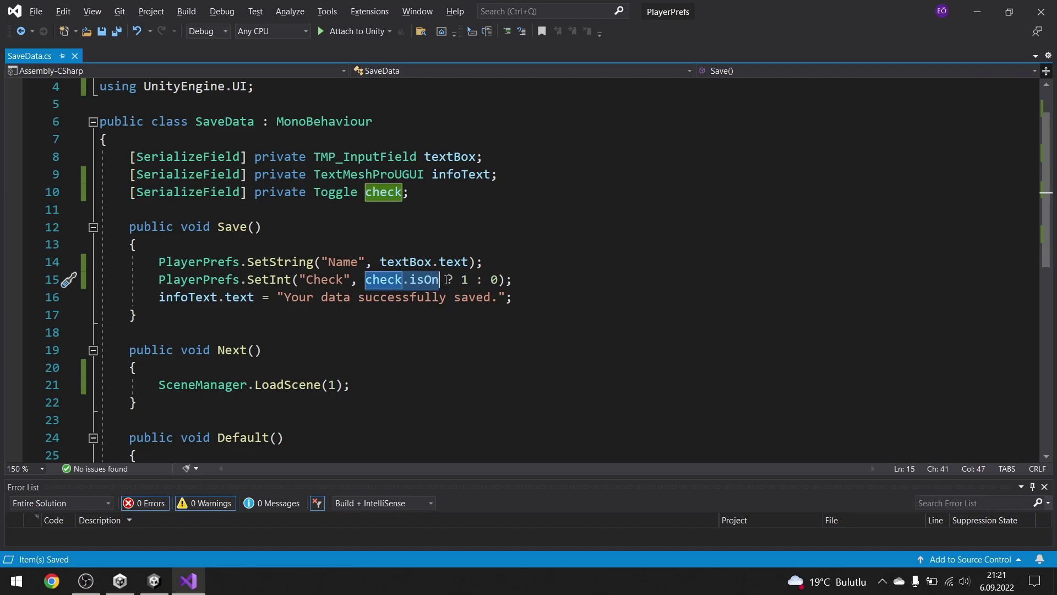
pyautogui.click(448, 284)
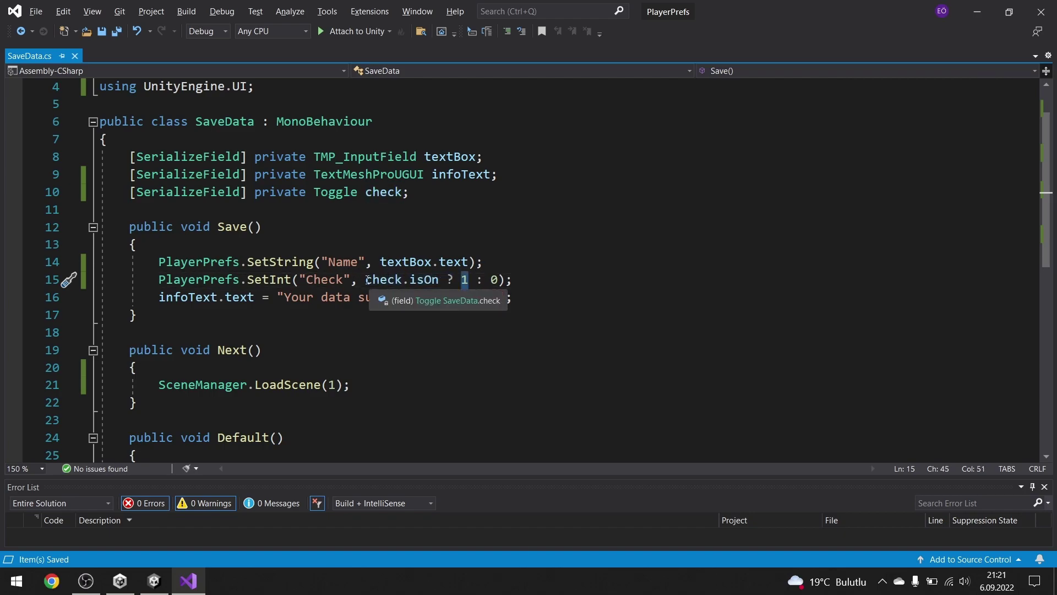
pyautogui.moveTo(366, 280); pyautogui.dragTo(439, 281)
pyautogui.moveTo(301, 280); pyautogui.dragTo(350, 281)
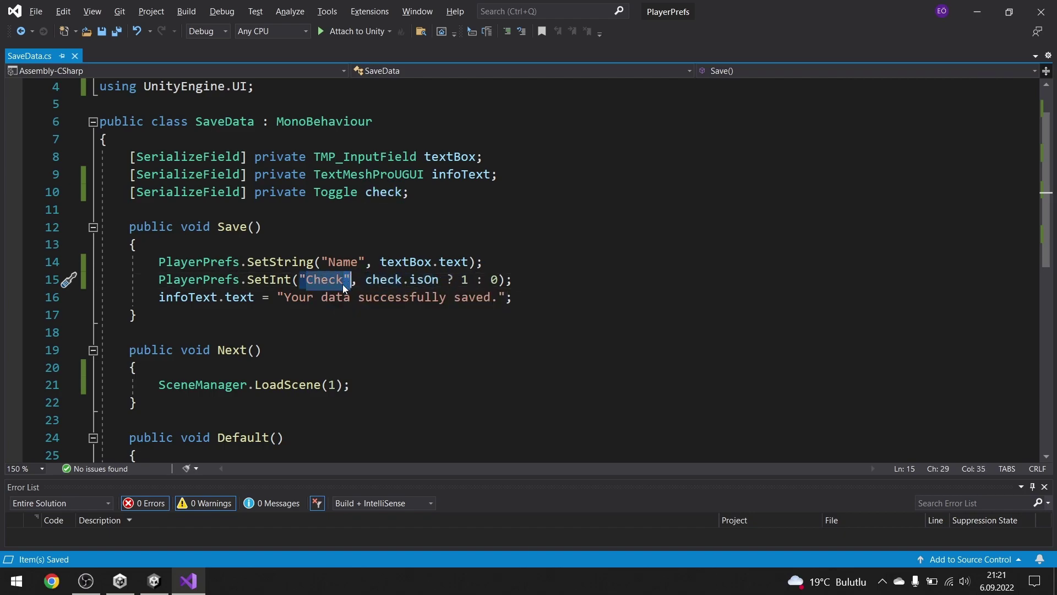
pyautogui.doubleClick(494, 281)
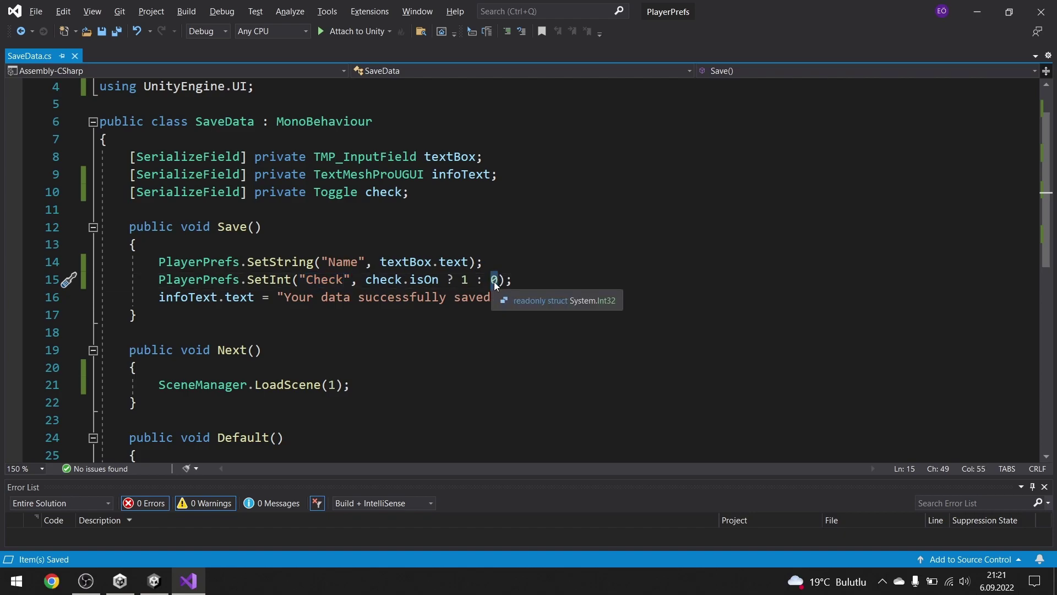
pyautogui.doubleClick(336, 284)
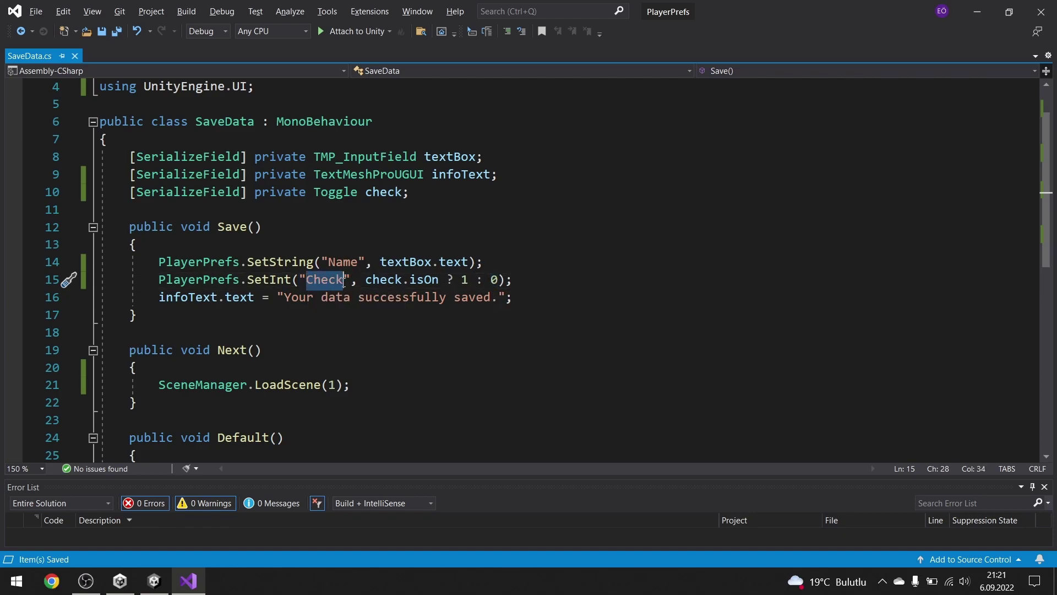
pyautogui.click(464, 367)
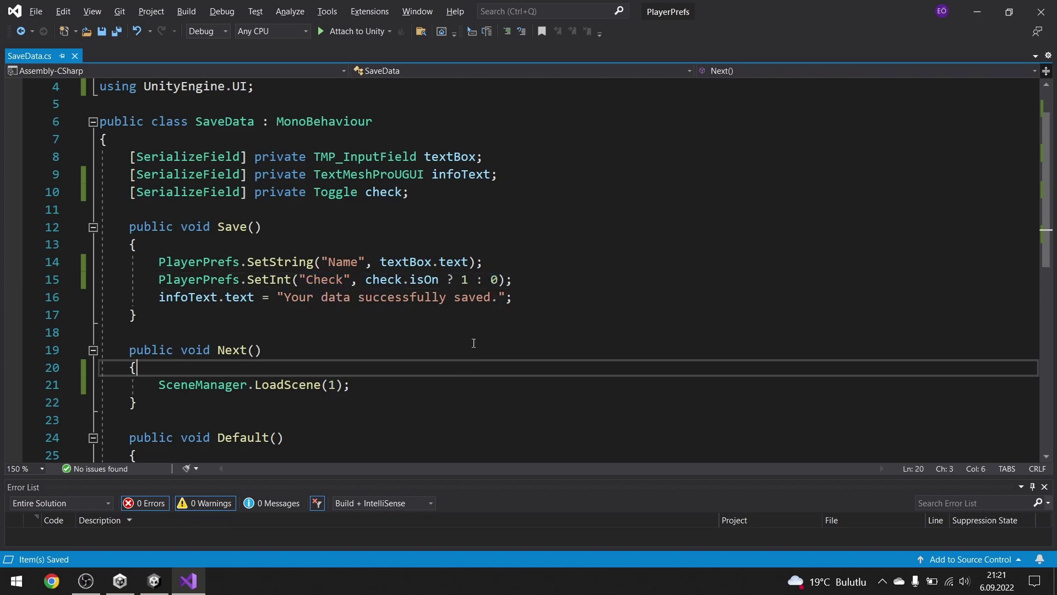
pyautogui.click(473, 279)
pyautogui.hotkey('shift', 'Left')
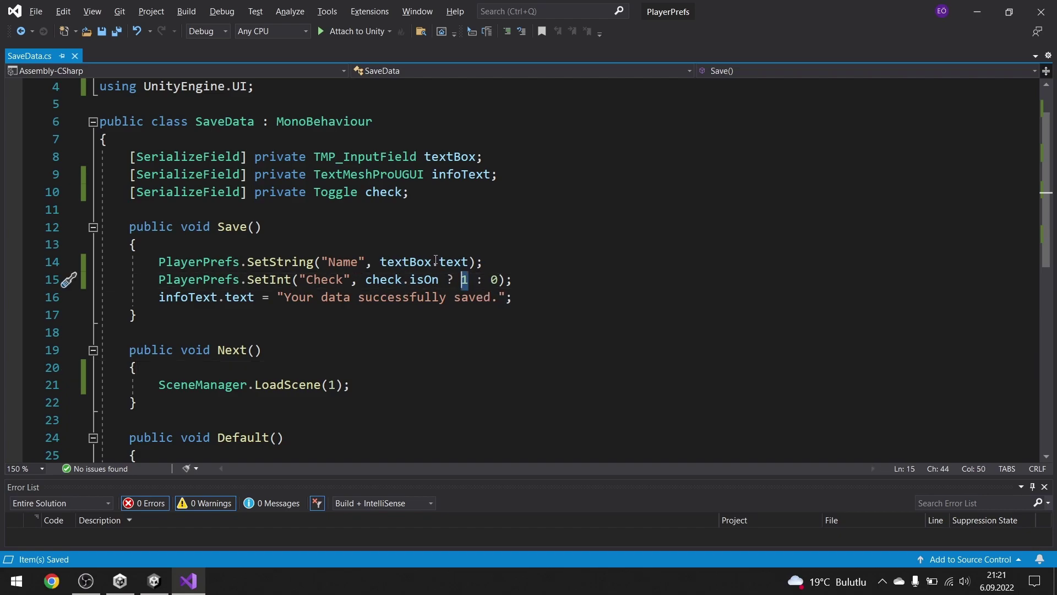
pyautogui.doubleClick(495, 280)
pyautogui.click(449, 282)
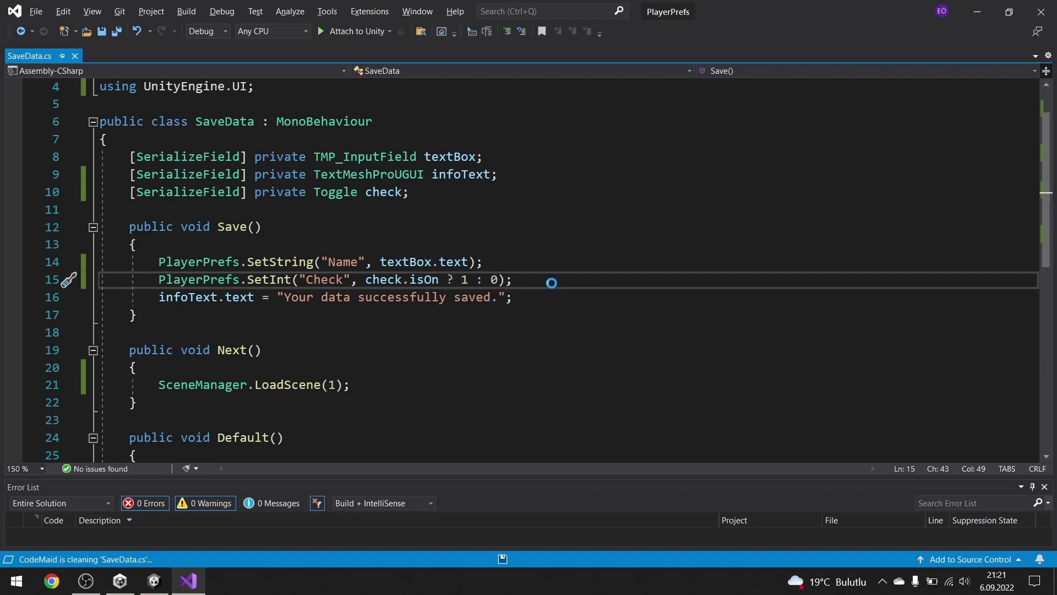
# Review Save()'s SetInt line, then insert blank lines after the 'check;' field declaration.
pyautogui.scroll(1, 554, 292)
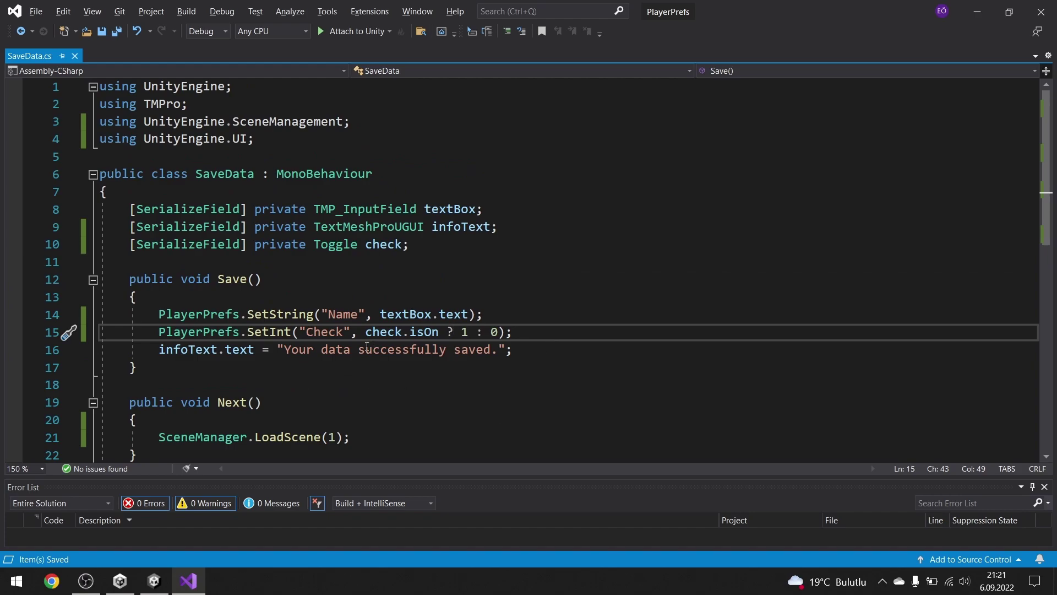
pyautogui.click(264, 280)
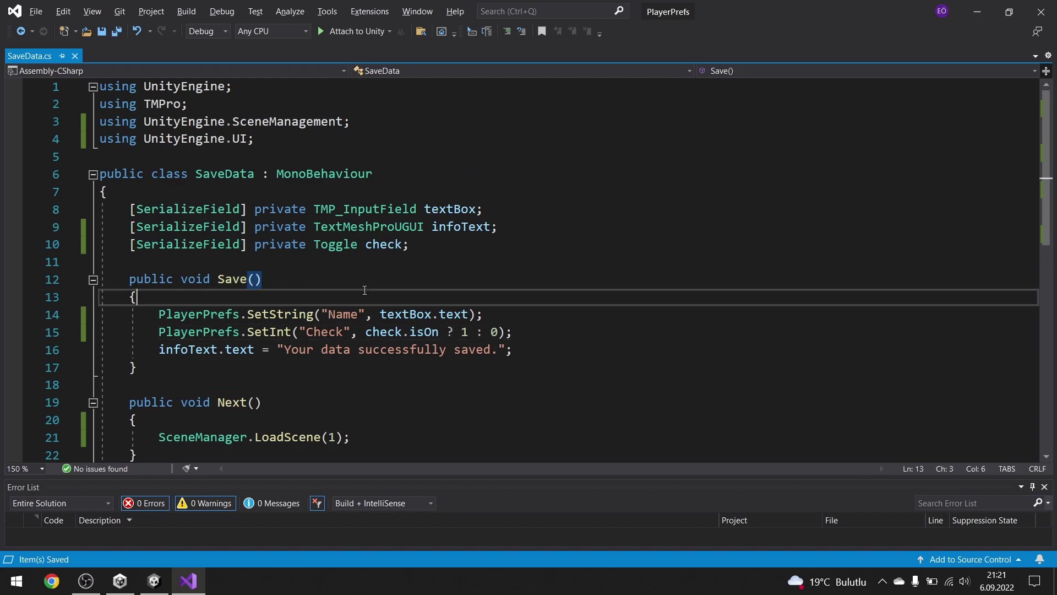
pyautogui.press('Down')
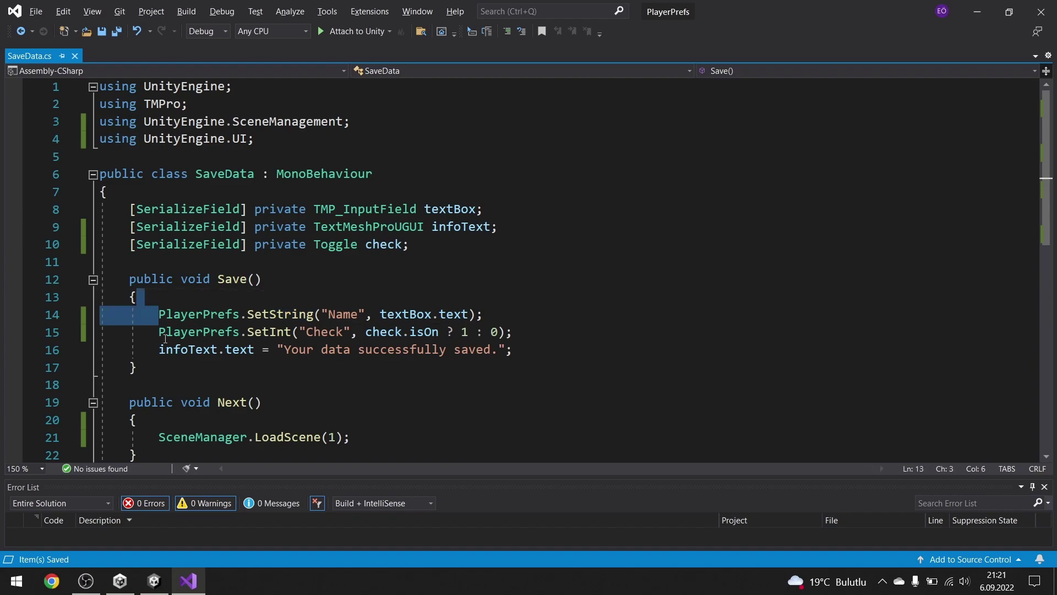
pyautogui.moveTo(159, 331); pyautogui.dragTo(539, 325)
pyautogui.click(542, 335)
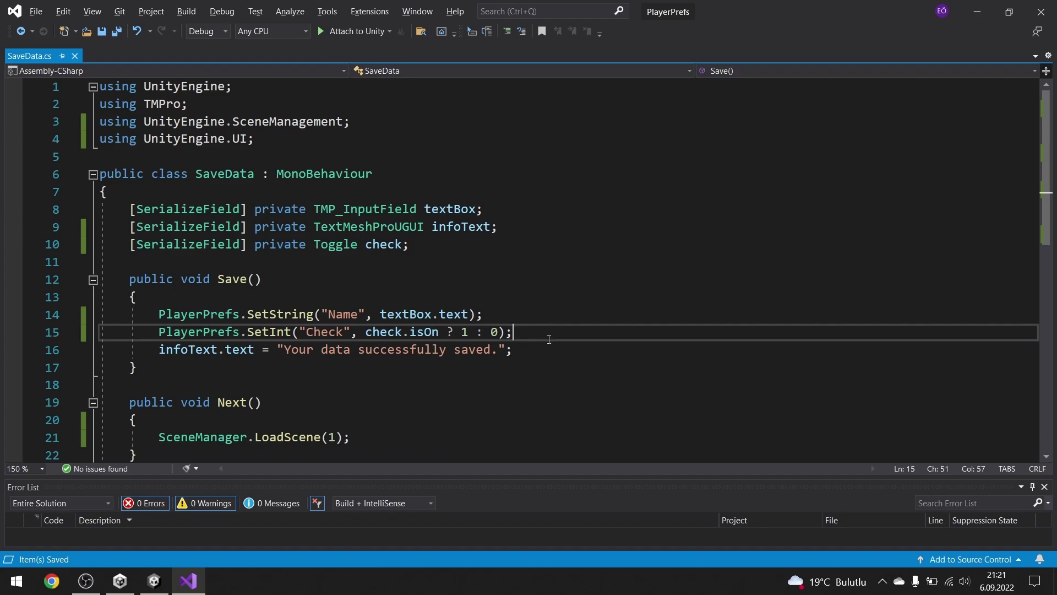
pyautogui.scroll(-2, 550, 338)
pyautogui.scroll(1, 556, 339)
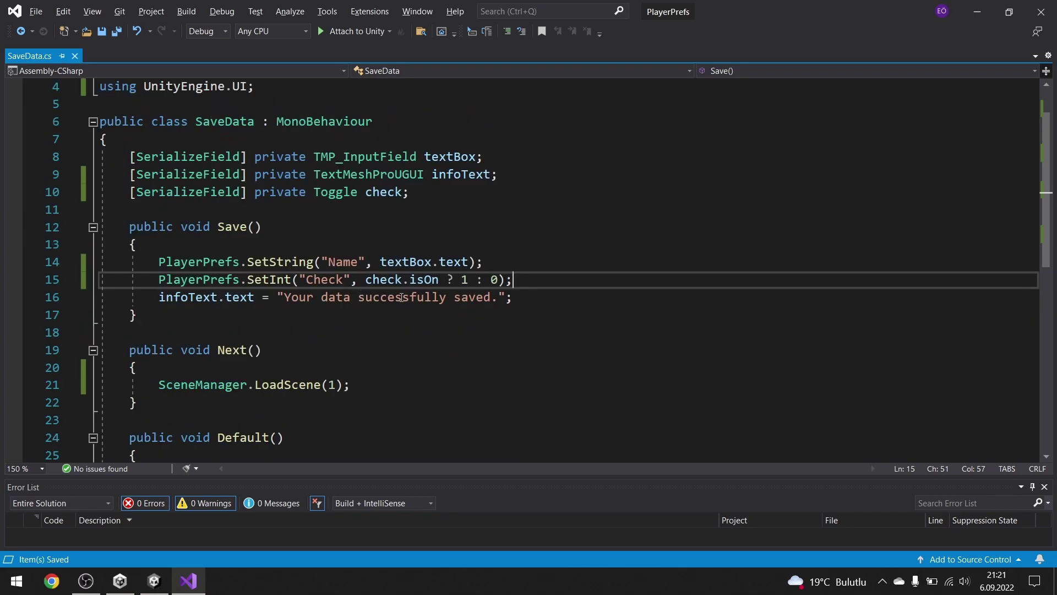
pyautogui.click(424, 202)
pyautogui.press('Return')
pyautogui.press('Return')
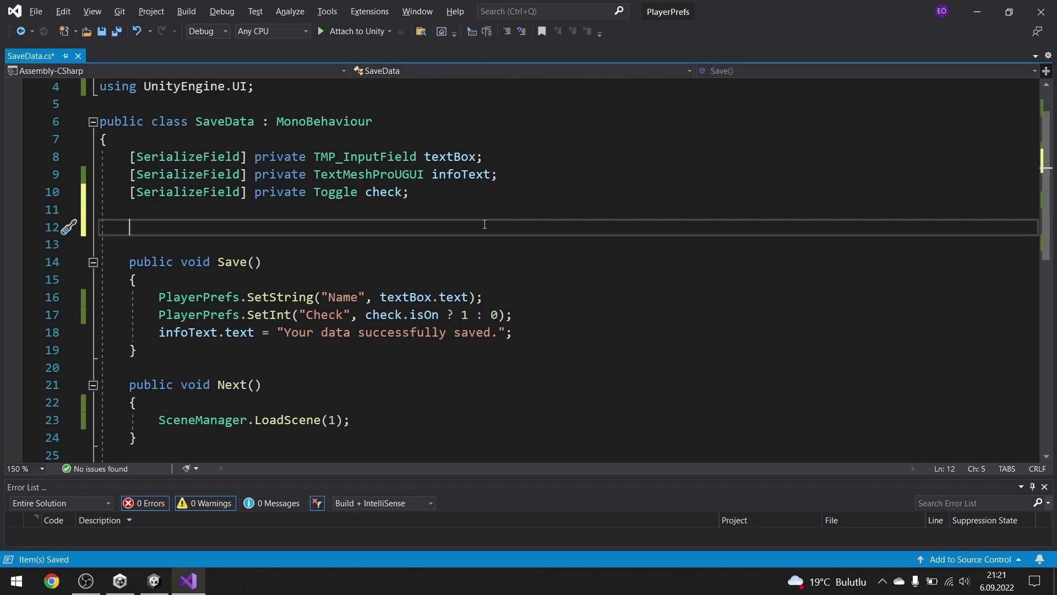
# On the blank line above Save(), insert a Start() method stub from the 'start' suggestion.
pyautogui.click(439, 386)
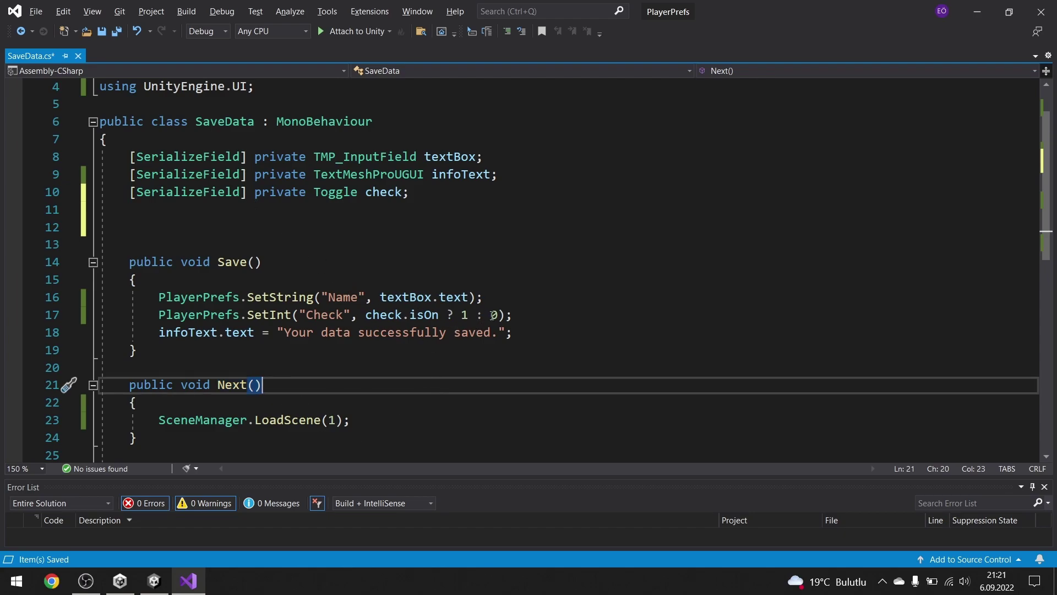
pyautogui.click(511, 314)
pyautogui.hotkey('shift', 'Home')
pyautogui.click(391, 227)
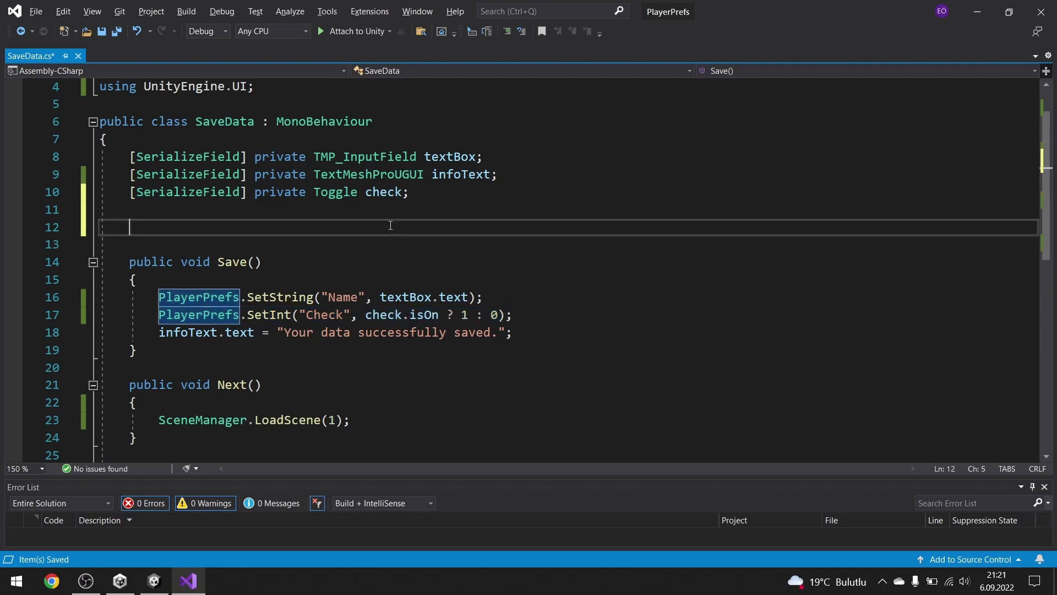
pyautogui.write('start')
pyautogui.press('Tab')
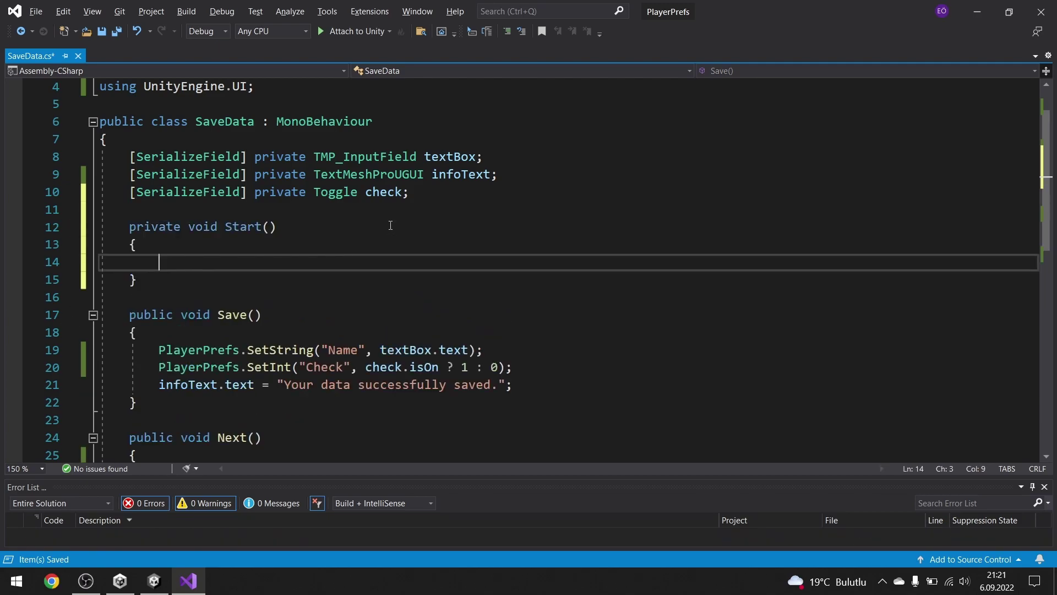
# Inside Start(), write if (PlayerPrefs.HasKey("Check")) { and open the block body.
pyautogui.write('if(')
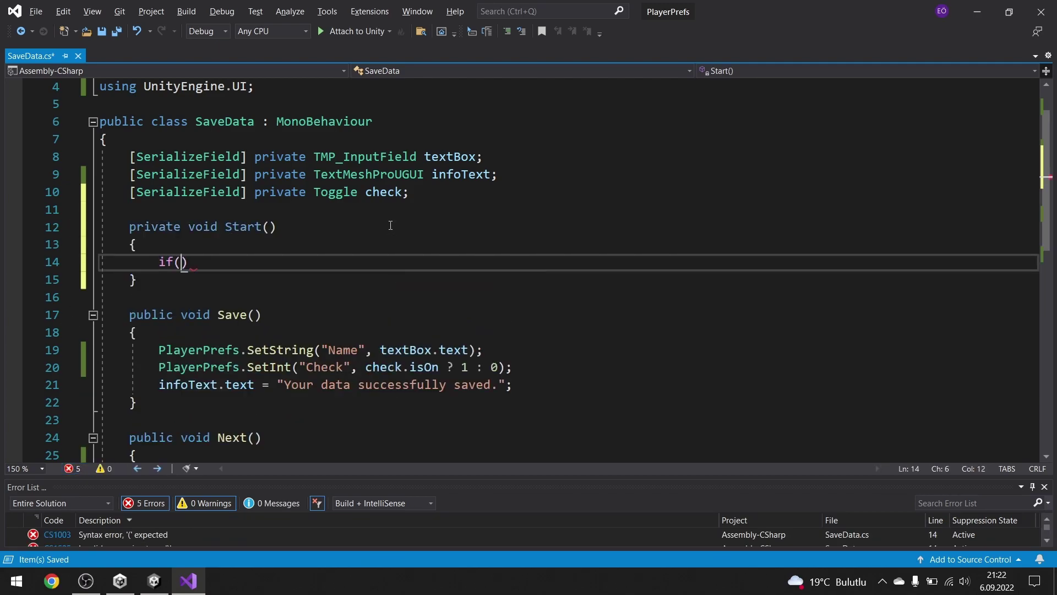
pyautogui.write('player')
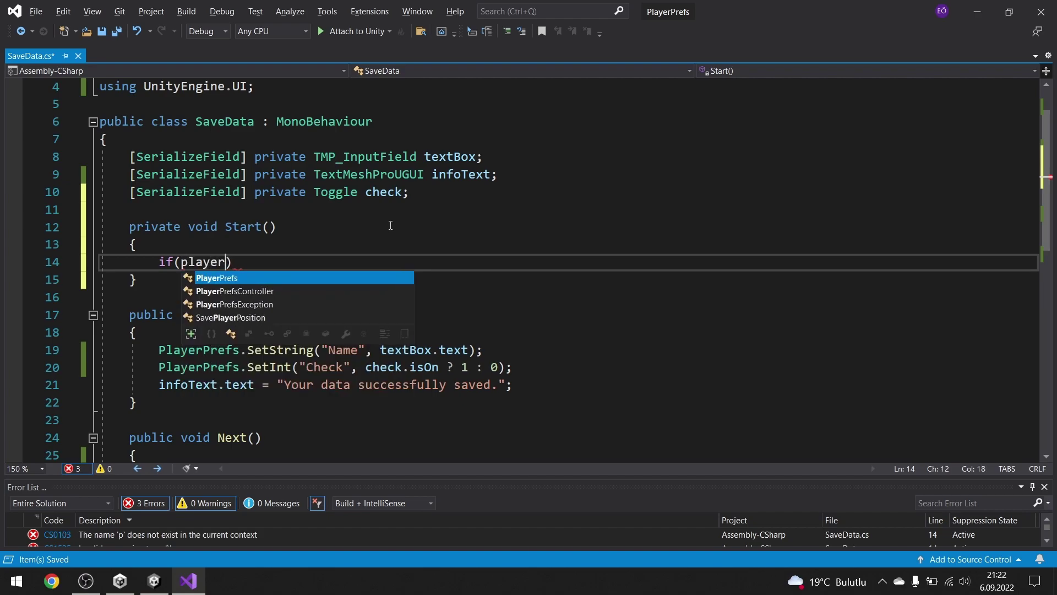
pyautogui.press('Tab')
pyautogui.write('.has')
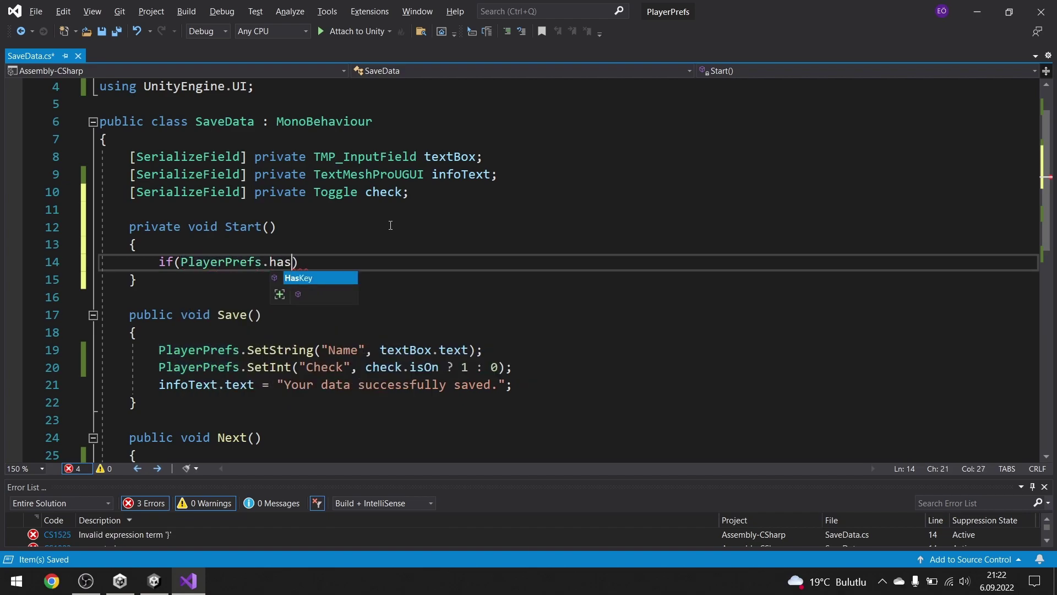
pyautogui.press('Tab')
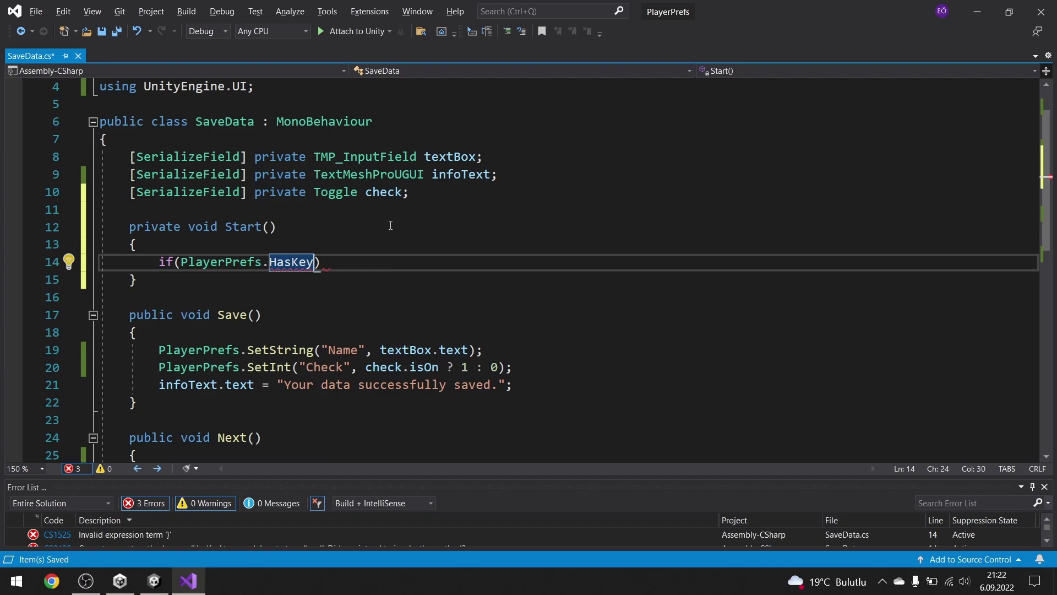
pyautogui.write('(')
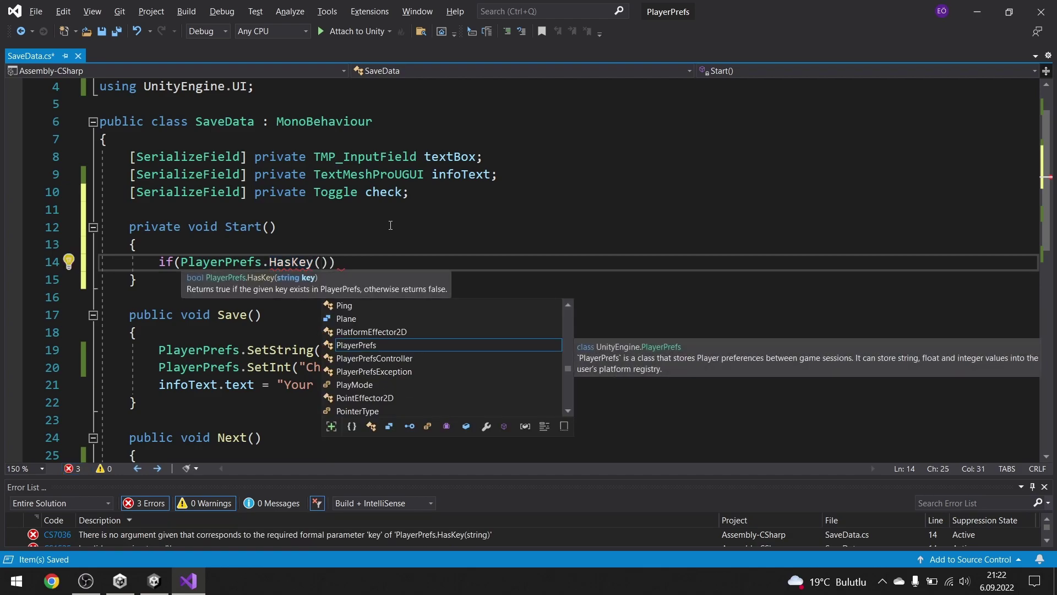
pyautogui.click(343, 252)
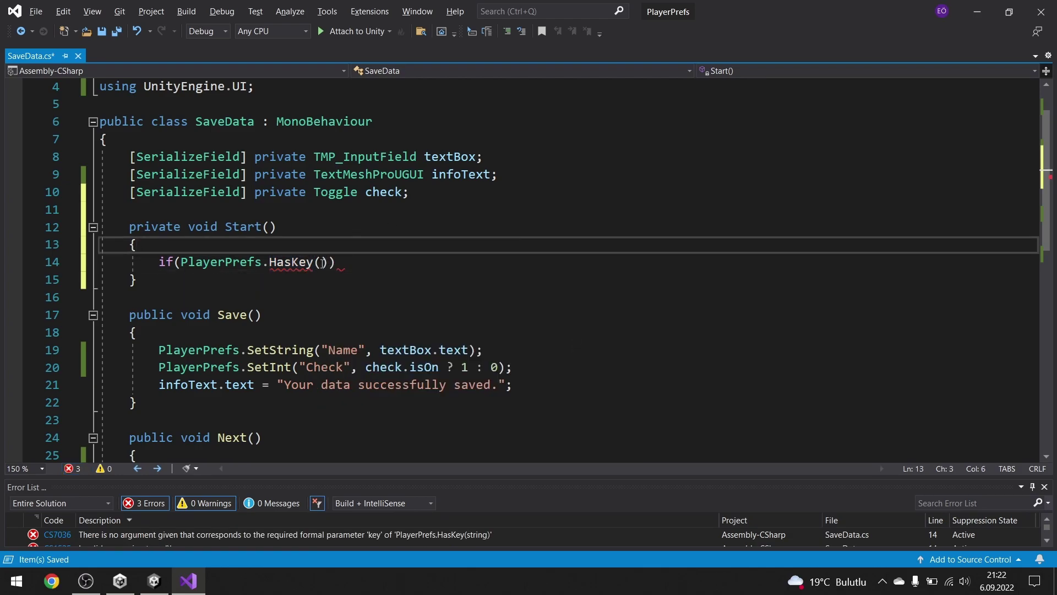
pyautogui.click(322, 262)
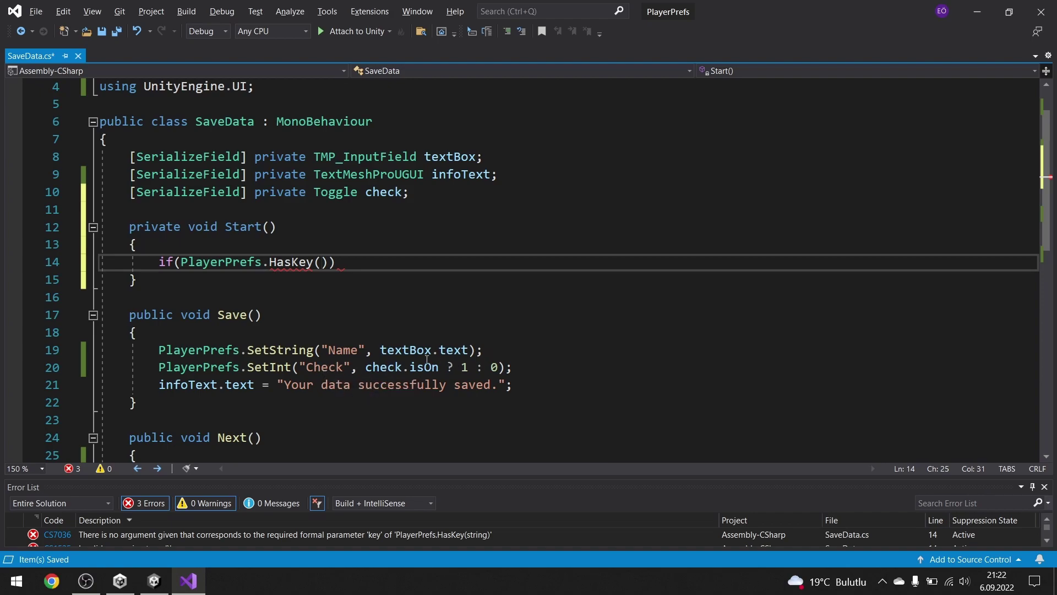
pyautogui.click(309, 367)
pyautogui.moveTo(309, 367); pyautogui.dragTo(345, 367)
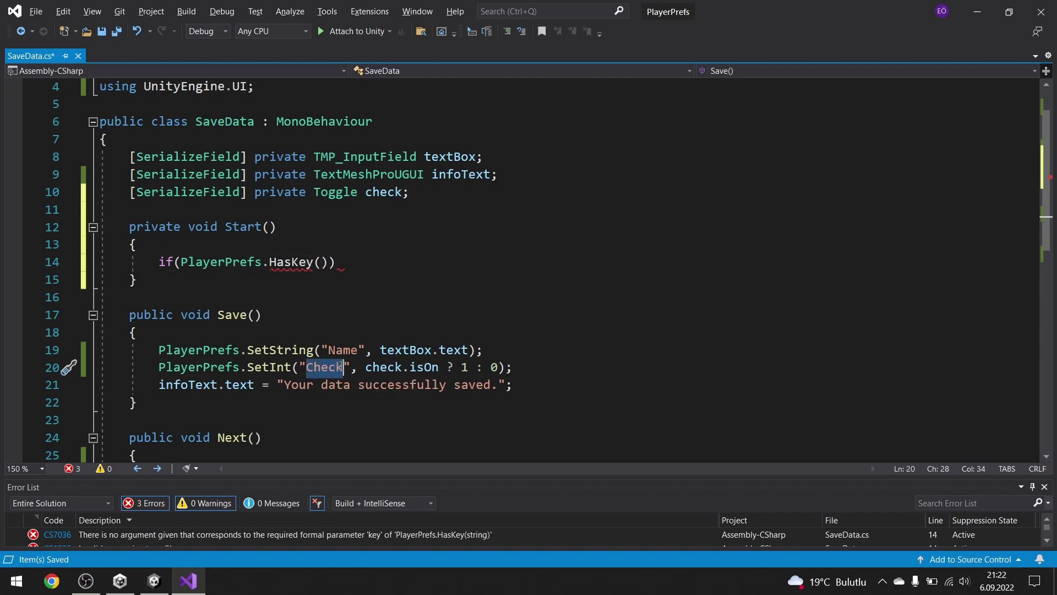
pyautogui.write('"')
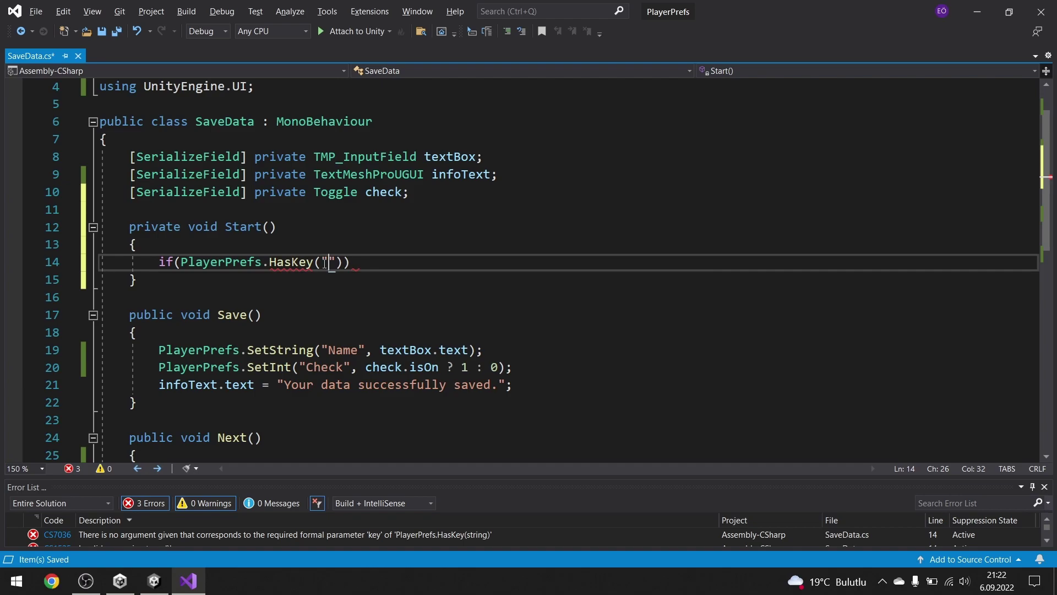
pyautogui.write('Check')
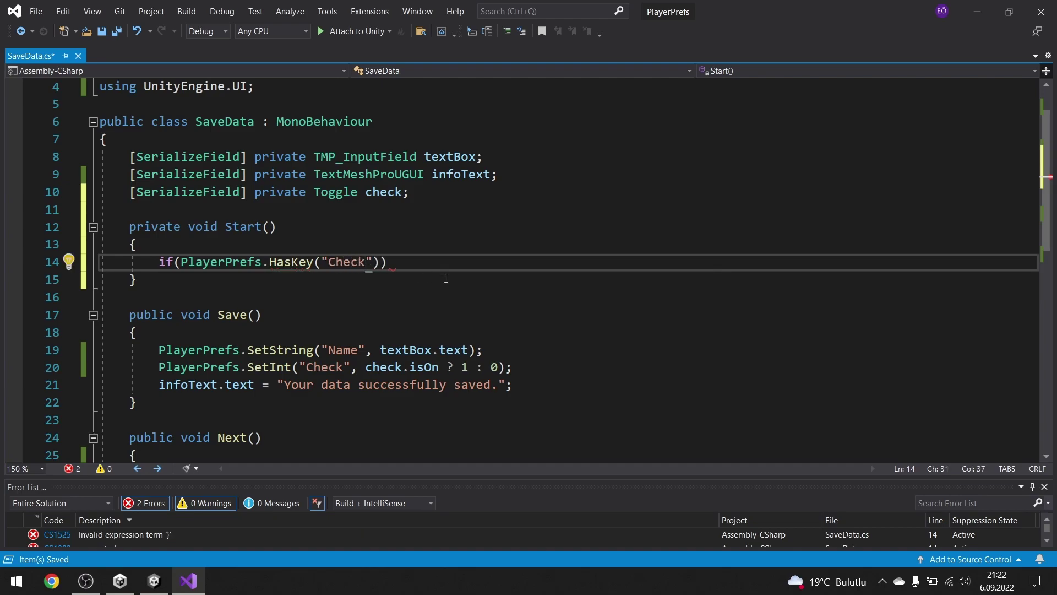
pyautogui.write('"))')
pyautogui.write('{')
pyautogui.press('Return')
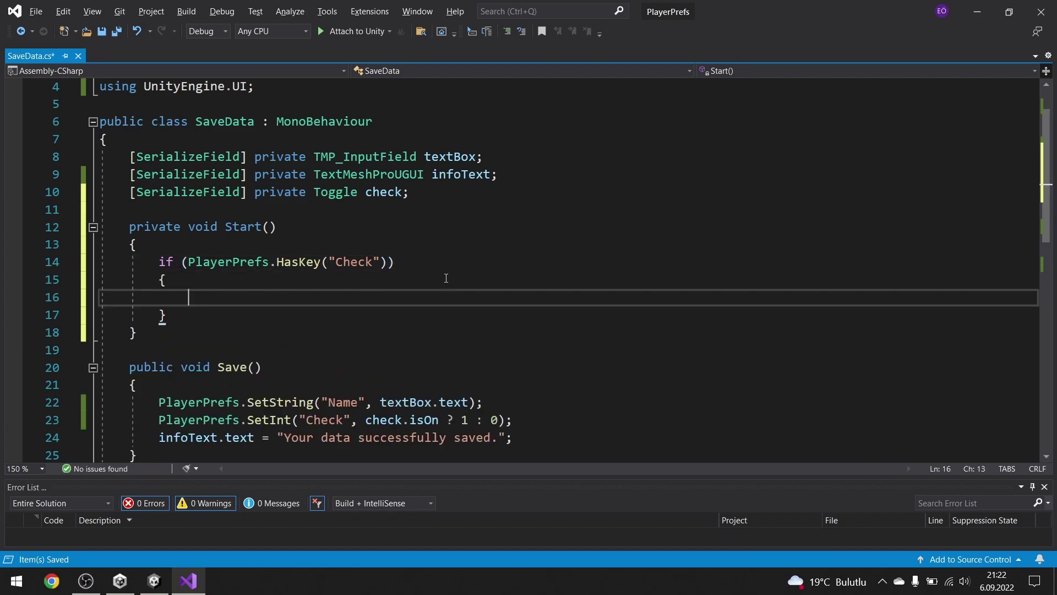
# Write check.isOn = PlayerPrefs.GetInt("Check") == 1; in Start()'s if block and save SaveData.cs.
pyautogui.scroll(-1, 559, 291)
pyautogui.write('ch')
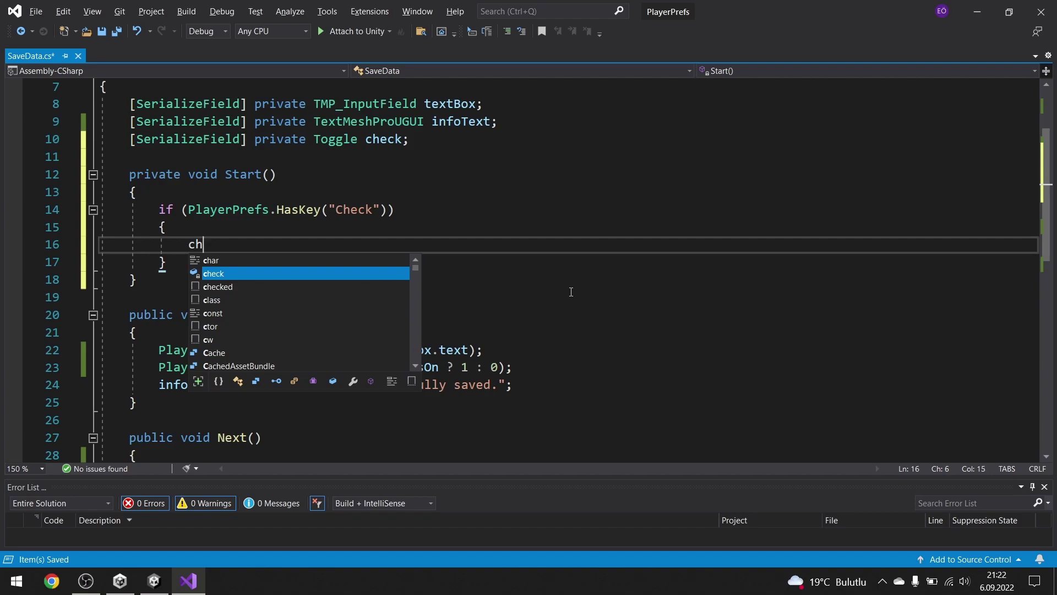
pyautogui.write('eck.isOn ')
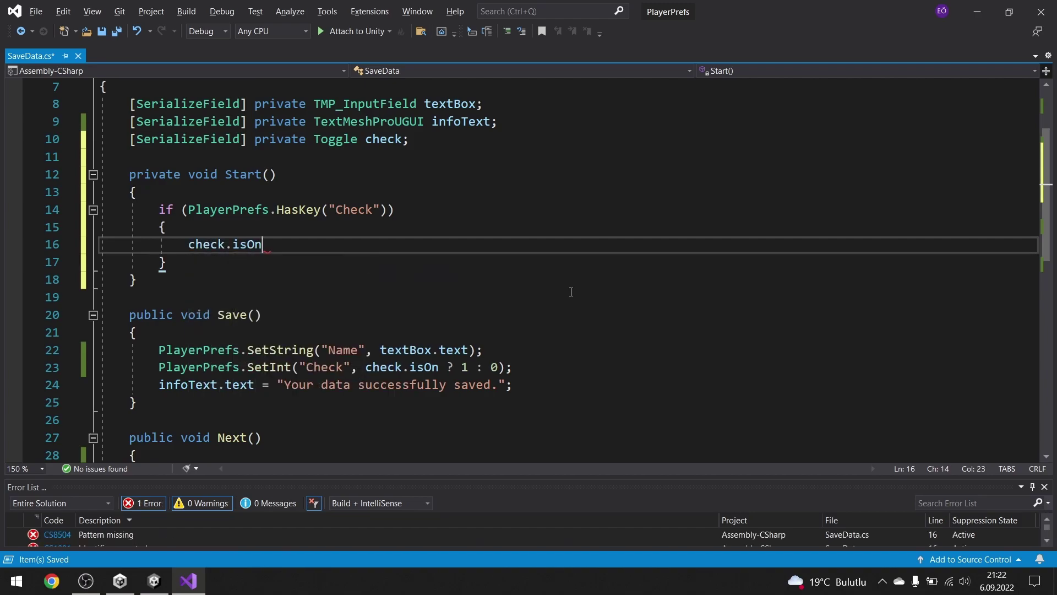
pyautogui.write('= plae')
pyautogui.press('BackSpace')
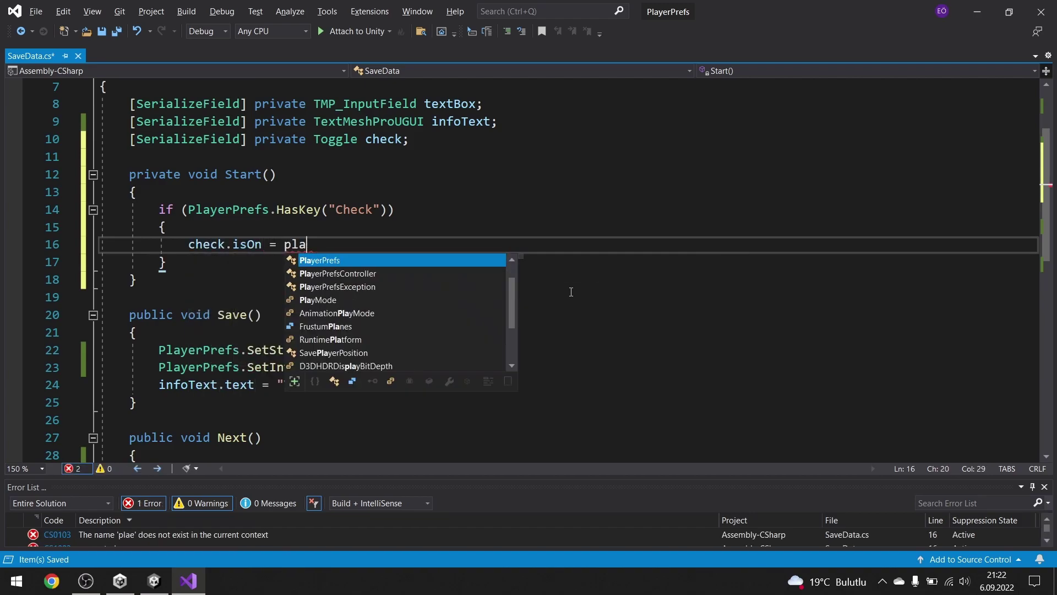
pyautogui.press('Tab')
pyautogui.write('.g')
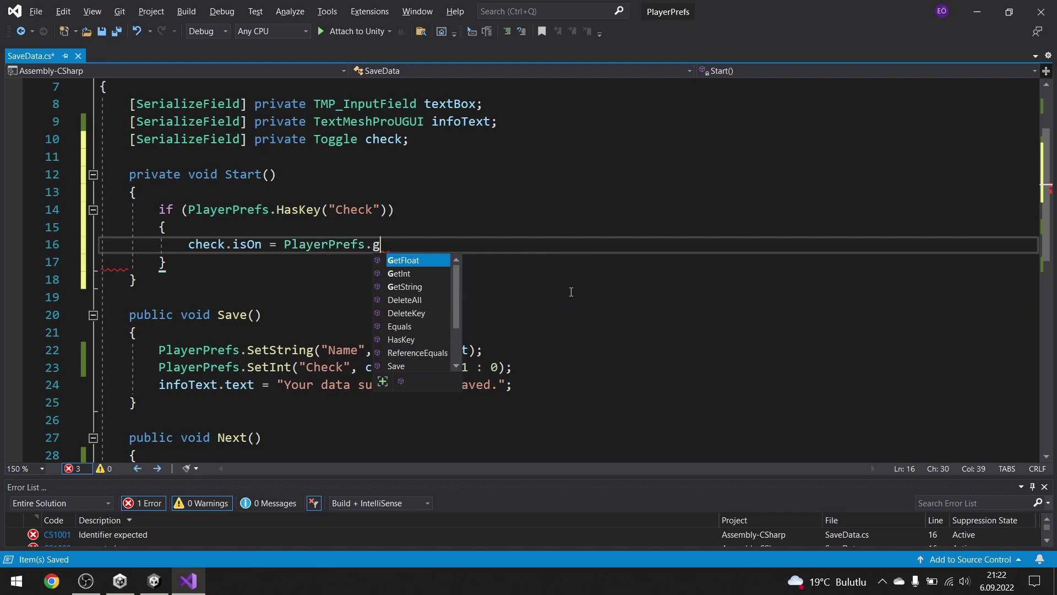
pyautogui.write('et')
pyautogui.press('Down')
pyautogui.press('Tab')
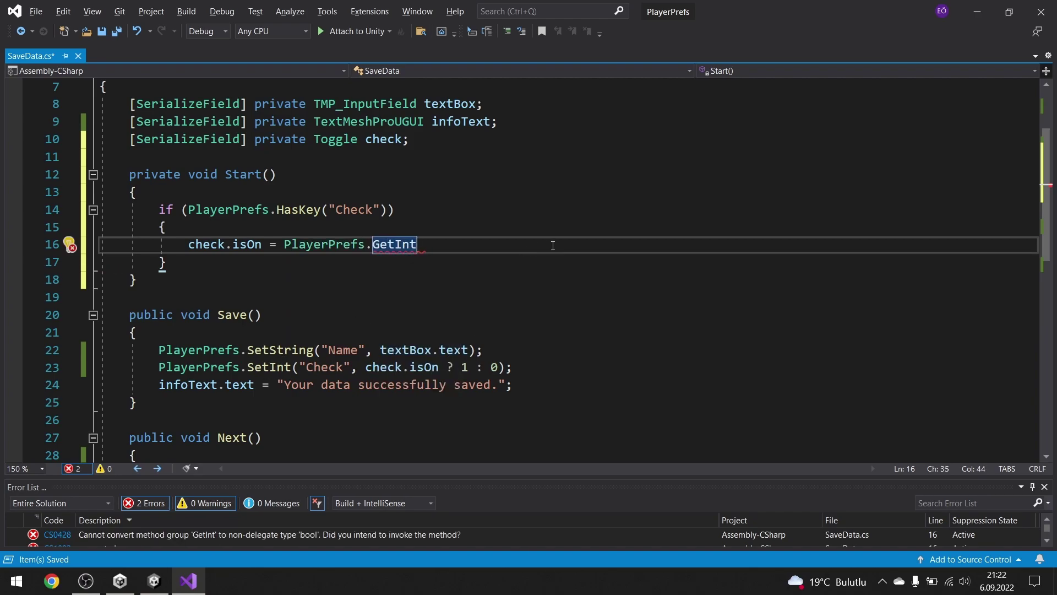
pyautogui.write('(')
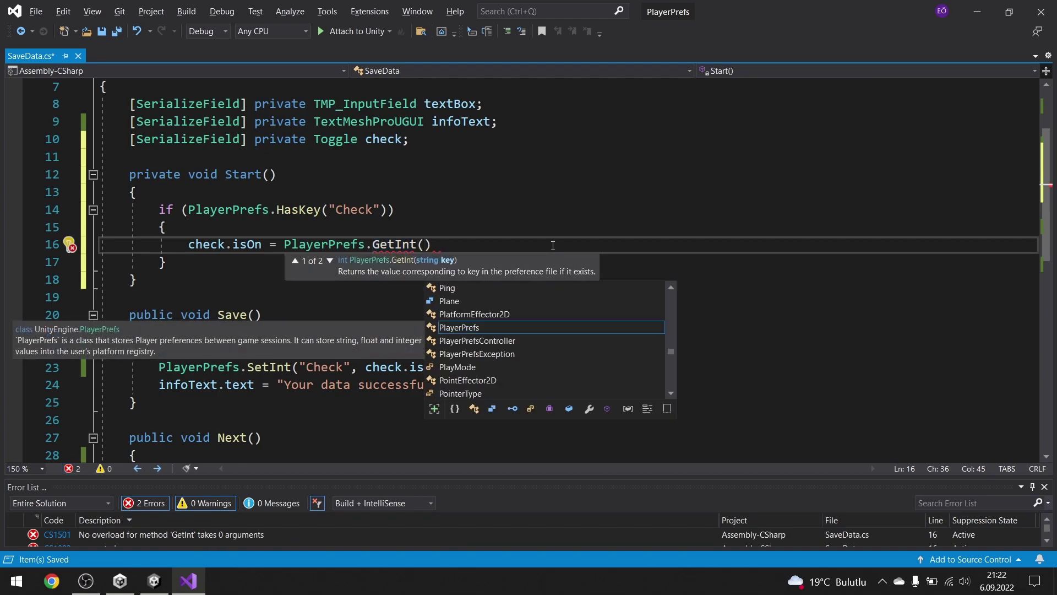
pyautogui.write('"Check"')
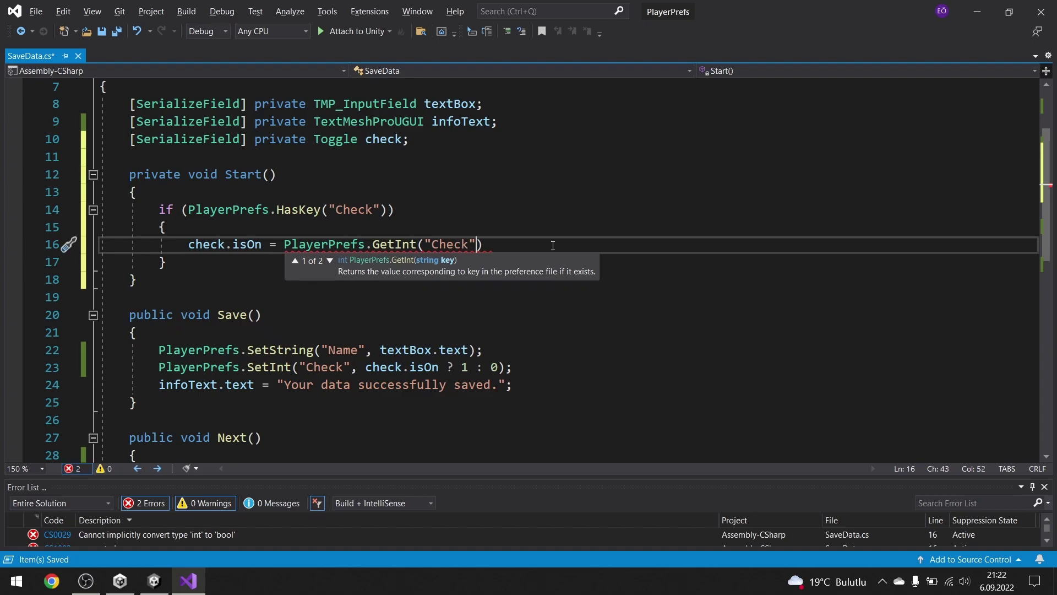
pyautogui.write(') ')
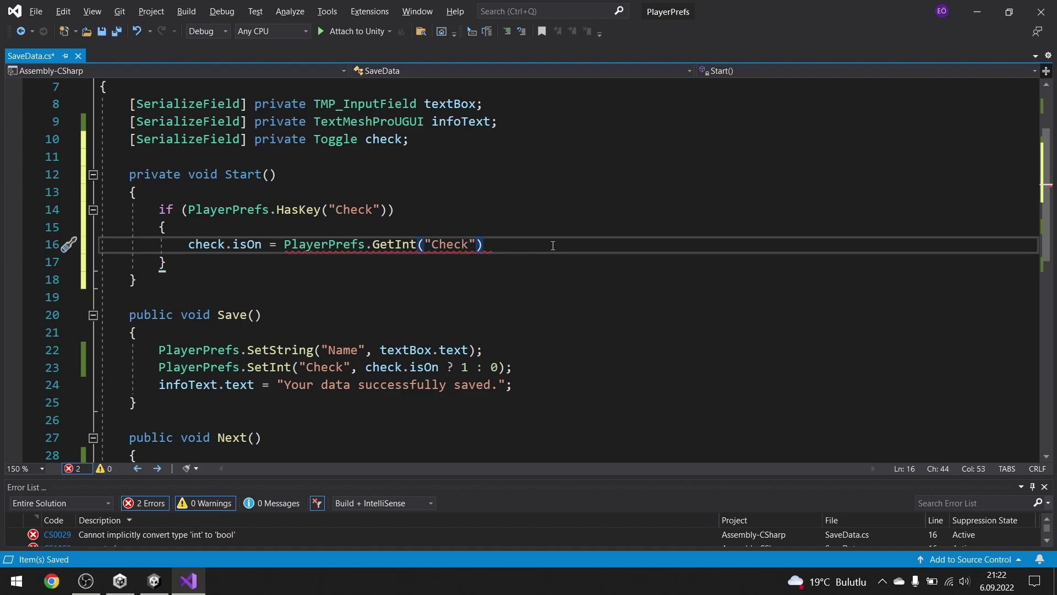
pyautogui.write('== 1;')
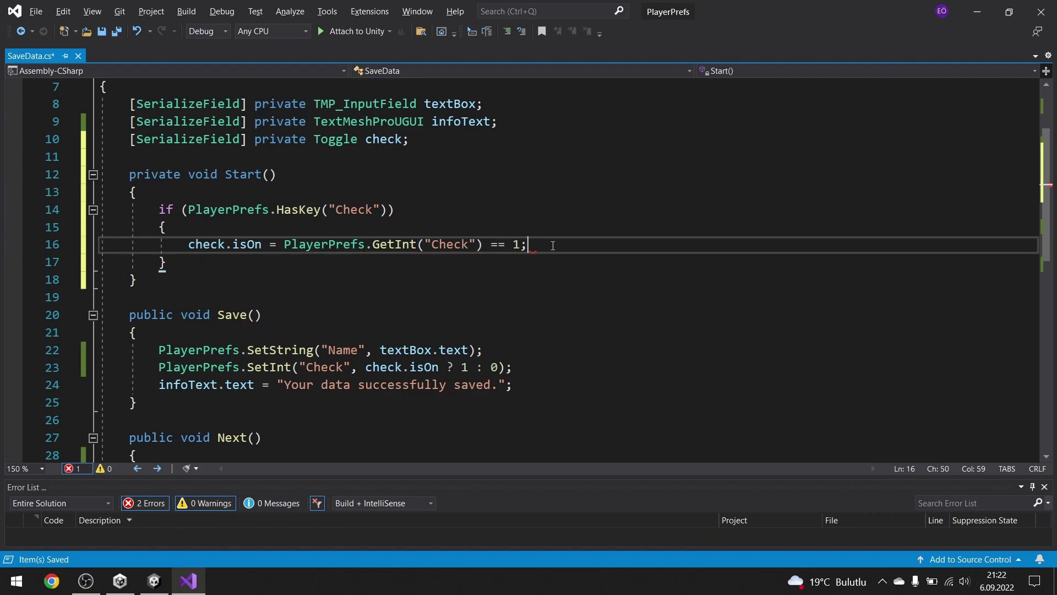
pyautogui.hotkey('ctrl', 's')
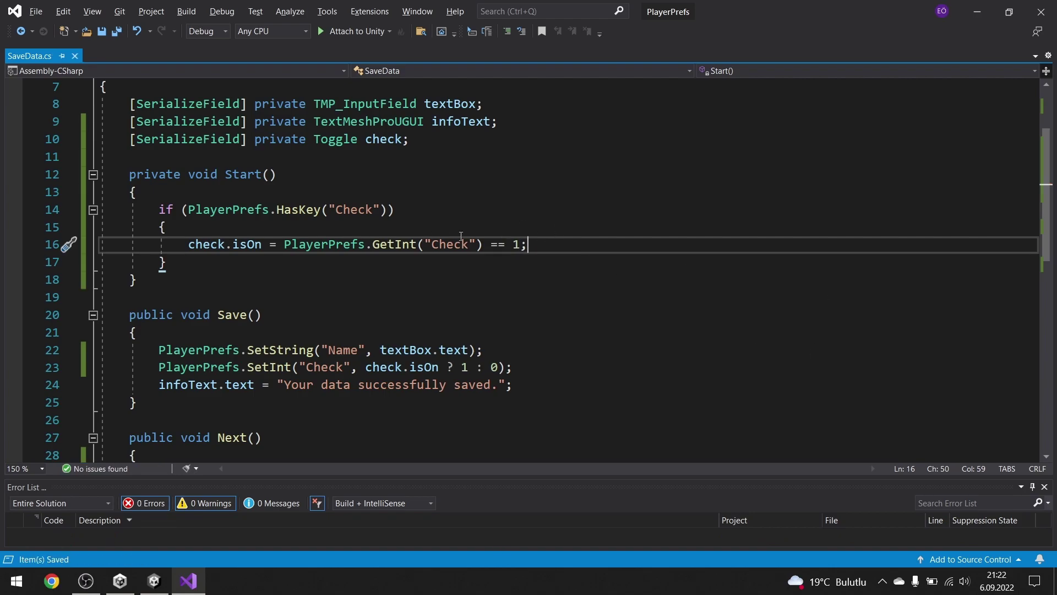
pyautogui.click(491, 252)
# Walk through Save(), highlighting check.isOn, the conditional 1 value and the "Check" key in SetInt.
pyautogui.click(602, 313)
pyautogui.click(553, 289)
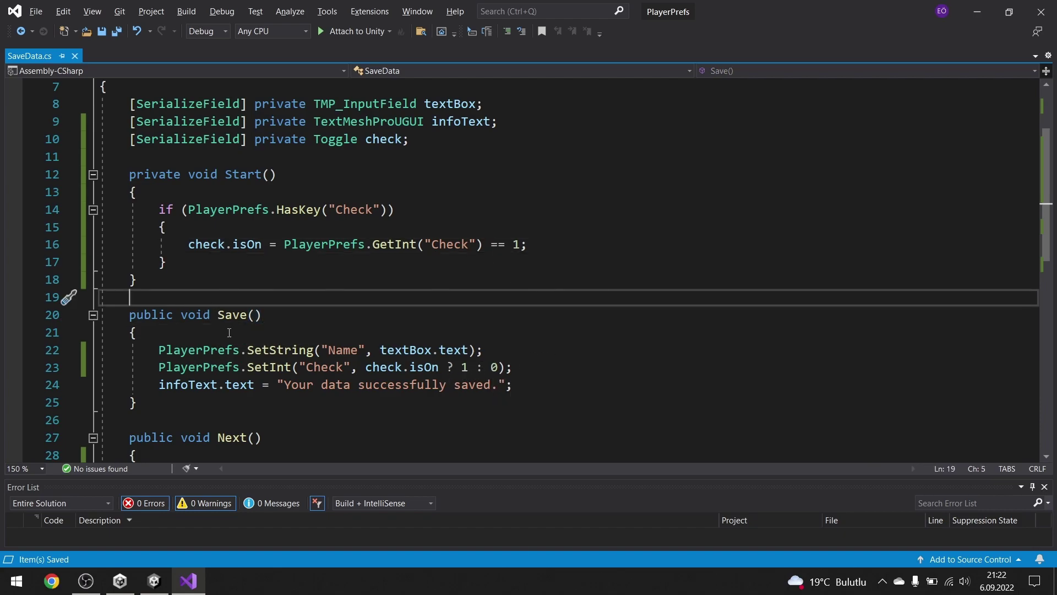
pyautogui.moveTo(367, 368); pyautogui.dragTo(433, 368)
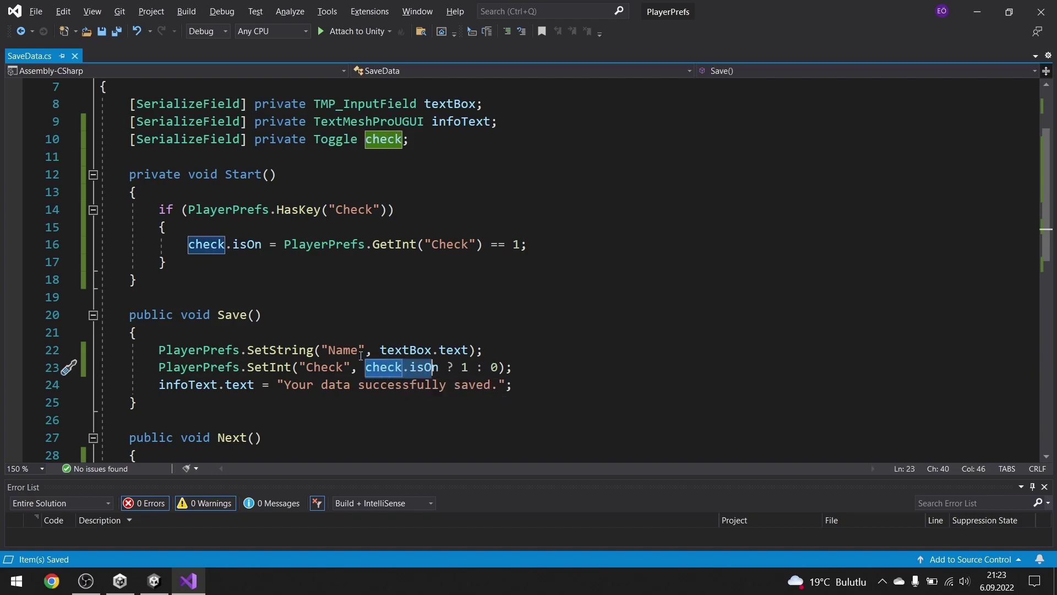
pyautogui.doubleClick(464, 367)
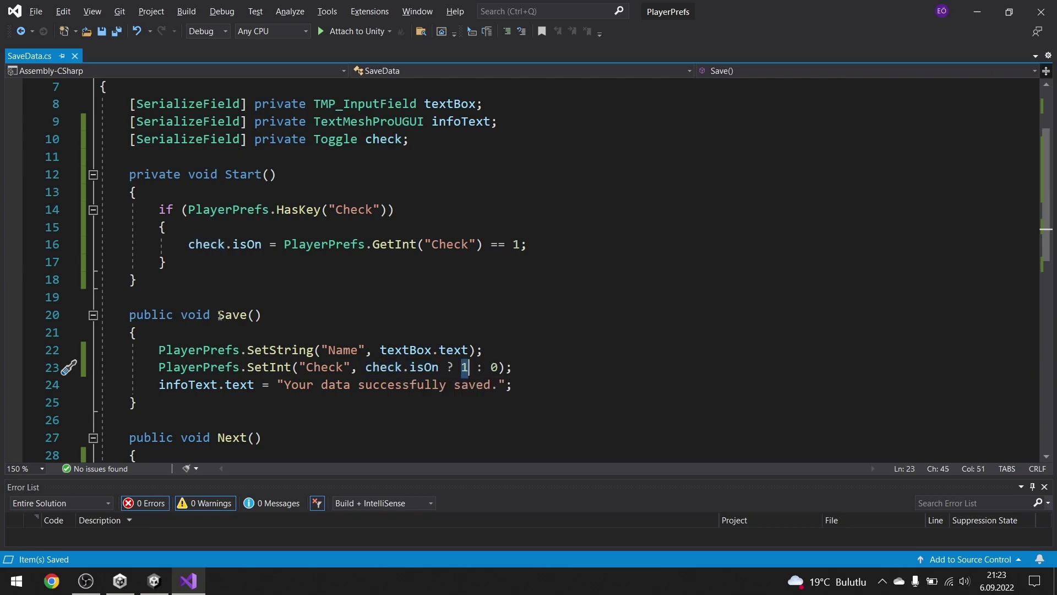
pyautogui.moveTo(211, 315); pyautogui.dragTo(263, 315)
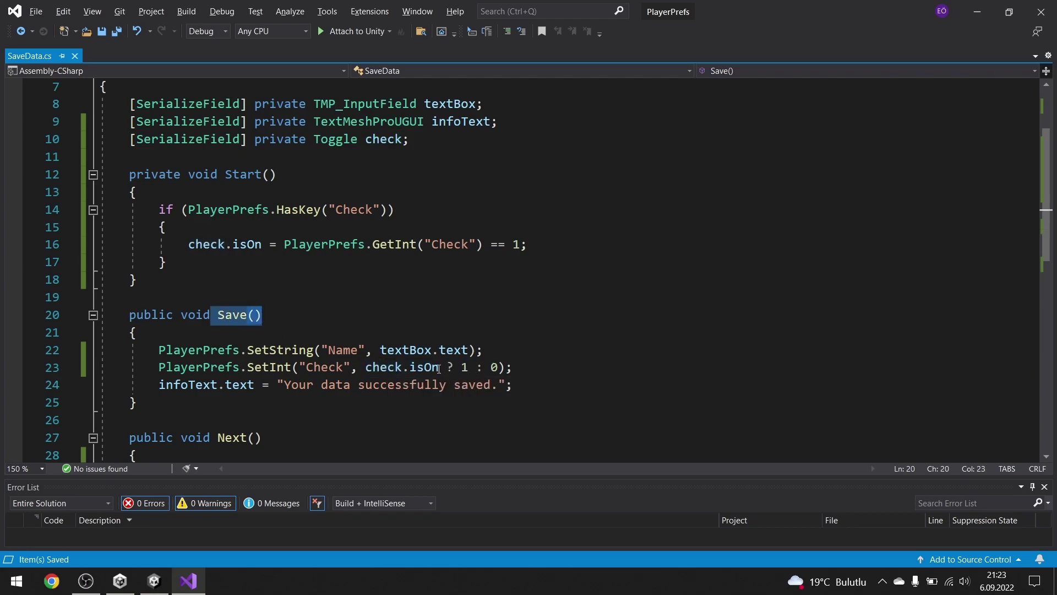
pyautogui.moveTo(447, 367); pyautogui.dragTo(459, 369)
pyautogui.doubleClick(465, 369)
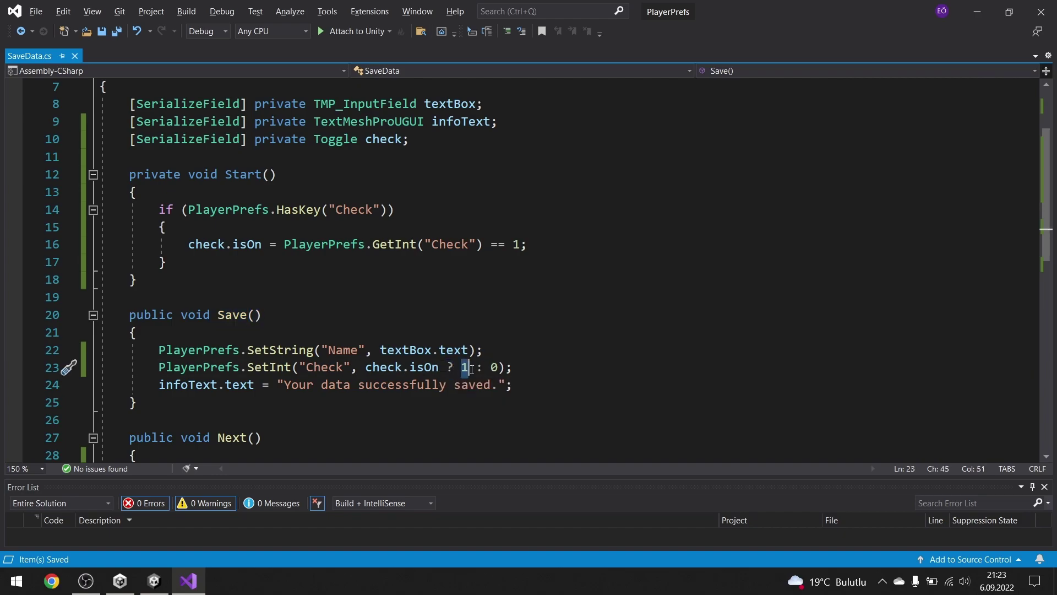
pyautogui.moveTo(344, 368); pyautogui.dragTo(309, 369)
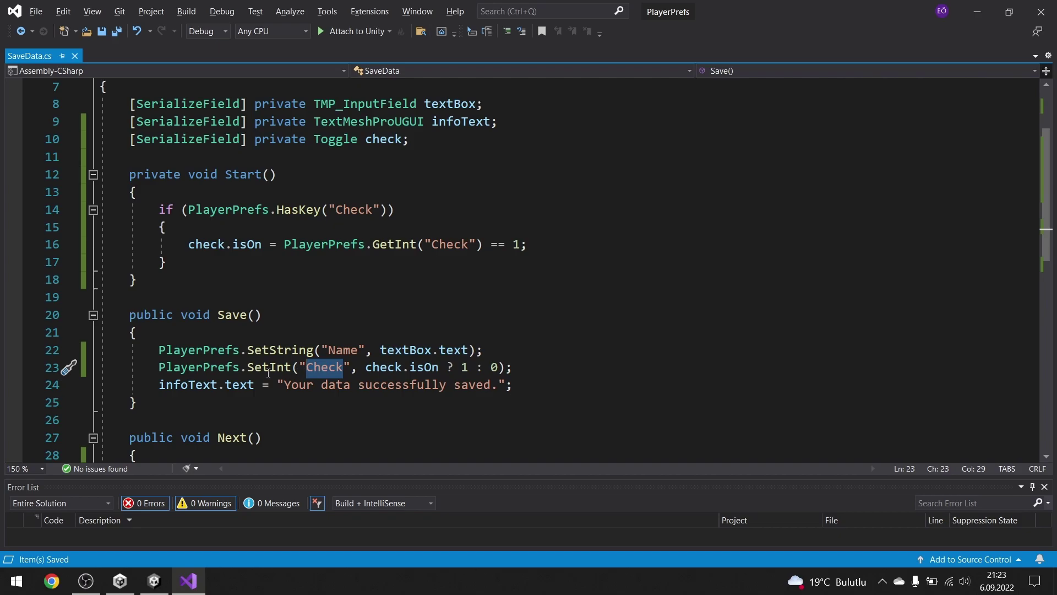
pyautogui.click(310, 369)
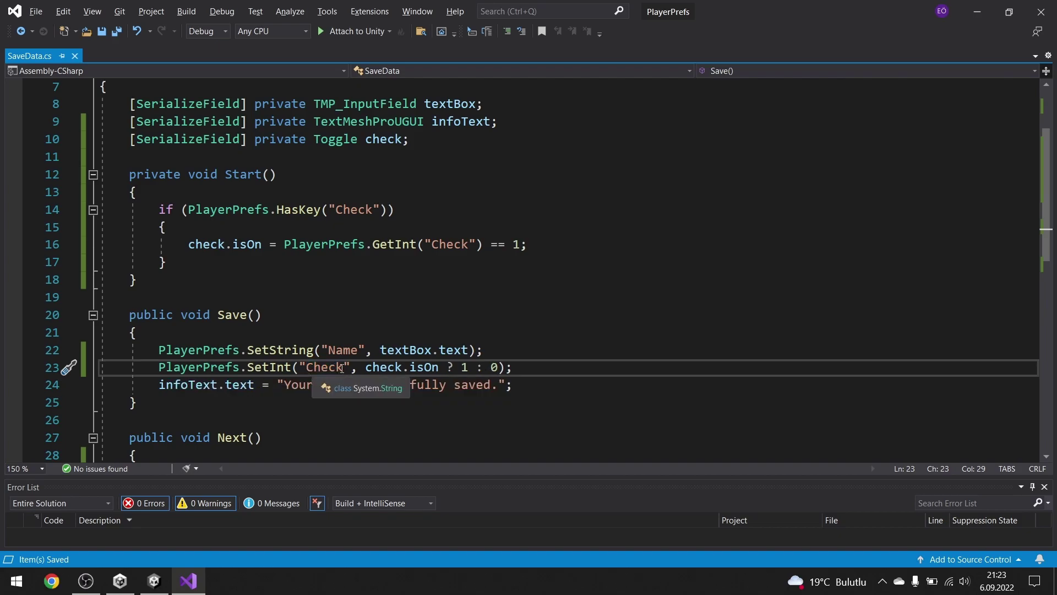
pyautogui.moveTo(342, 368); pyautogui.dragTo(309, 369)
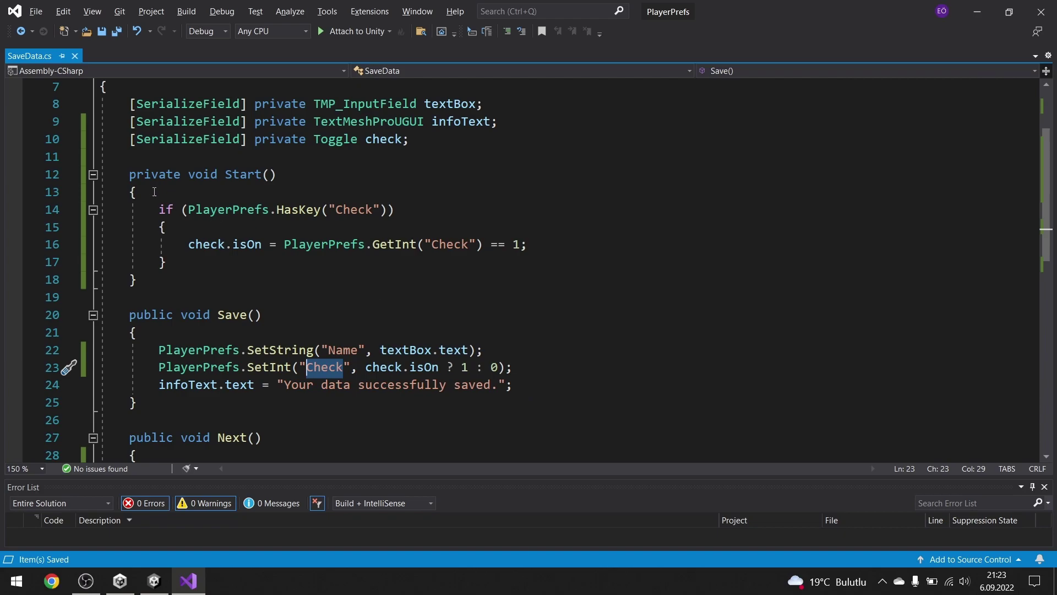
# Delete the whole Start() method and its leftover blank line from SaveData.
pyautogui.moveTo(129, 174); pyautogui.dragTo(293, 275)
pyautogui.press('Delete')
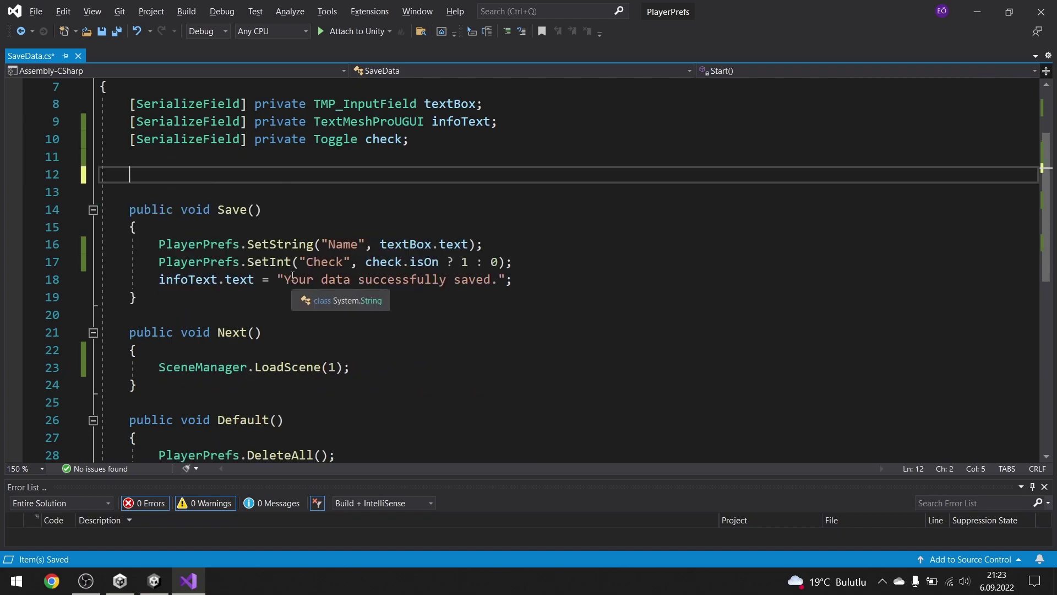
pyautogui.hotkey('ctrl', 'shift', 'l')
pyautogui.hotkey('ctrl', 'shift', 'l')
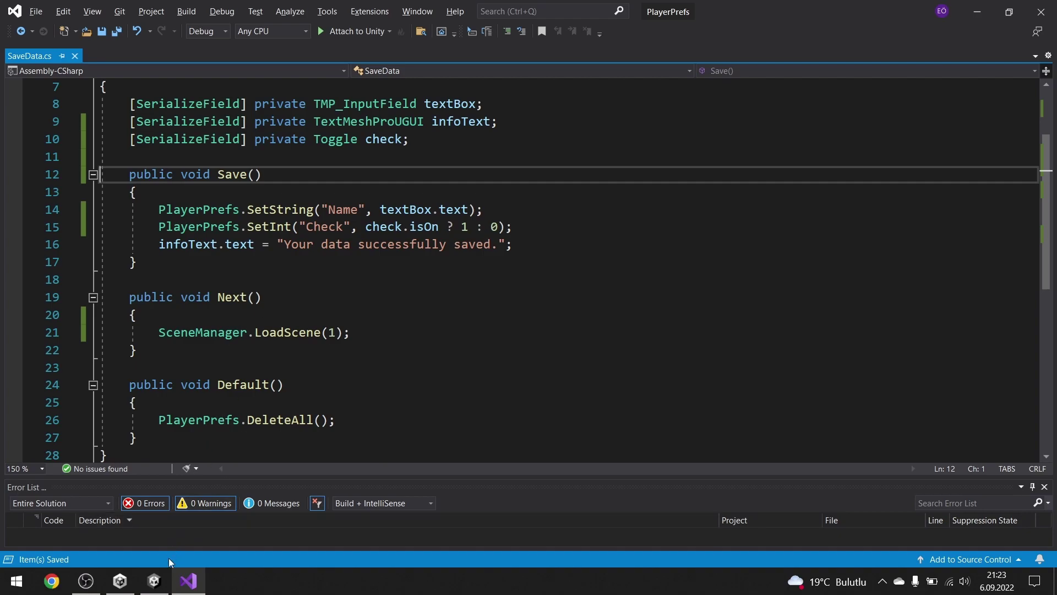
pyautogui.click(155, 581)
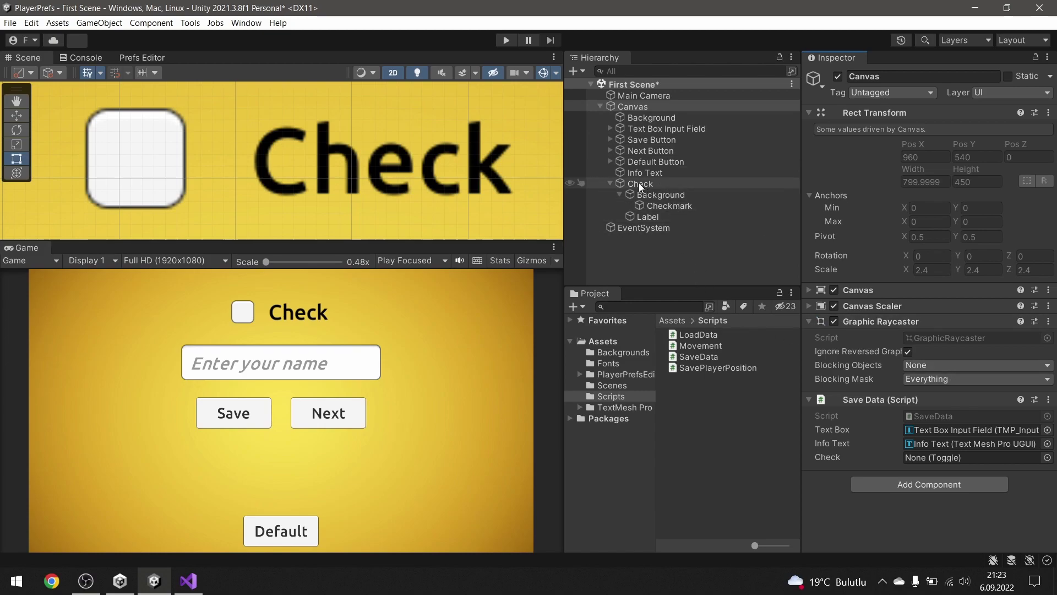
# Link the Check toggle to Save Data's Check field, then run Play mode and tick Check.
pyautogui.moveTo(640, 184); pyautogui.dragTo(936, 458)
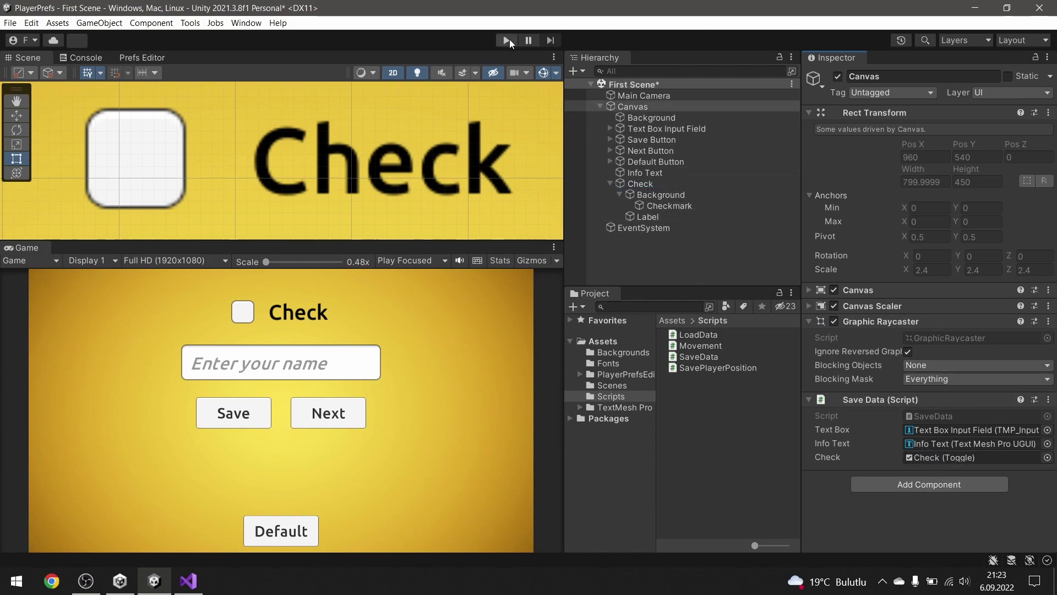
pyautogui.click(640, 184)
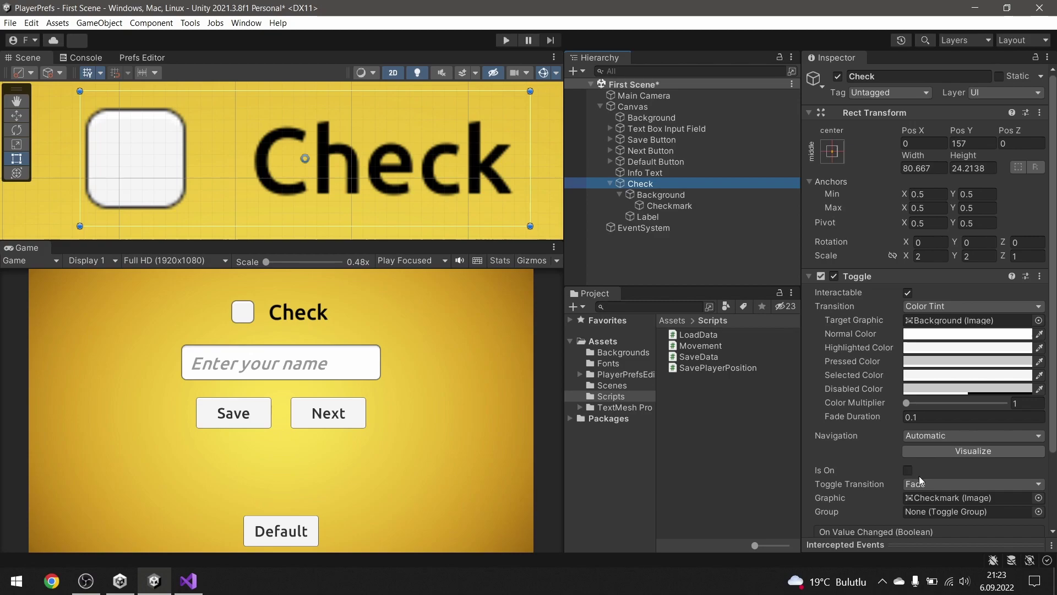
pyautogui.click(507, 40)
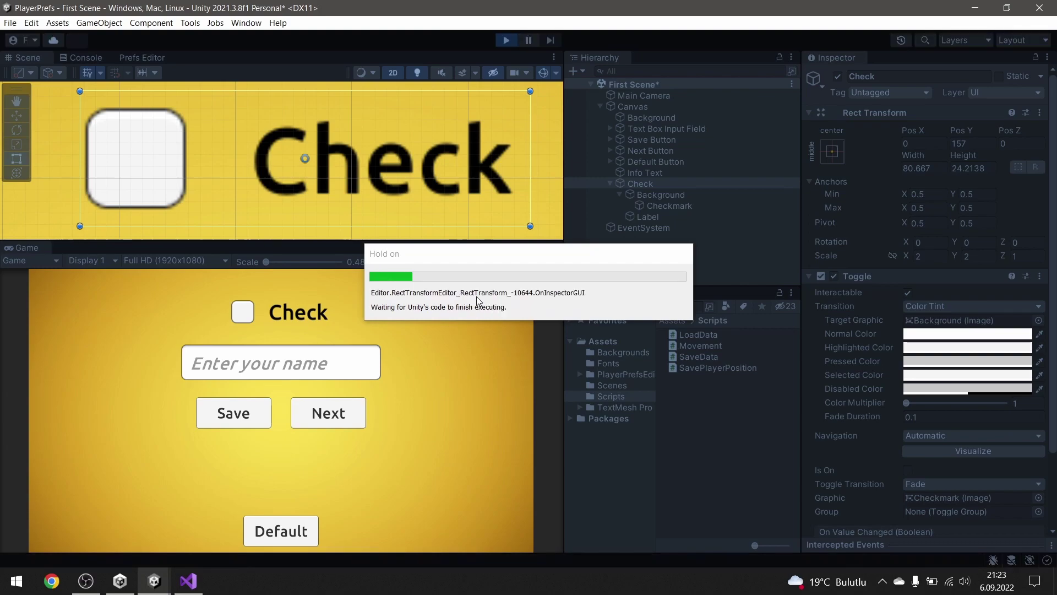
pyautogui.click(261, 315)
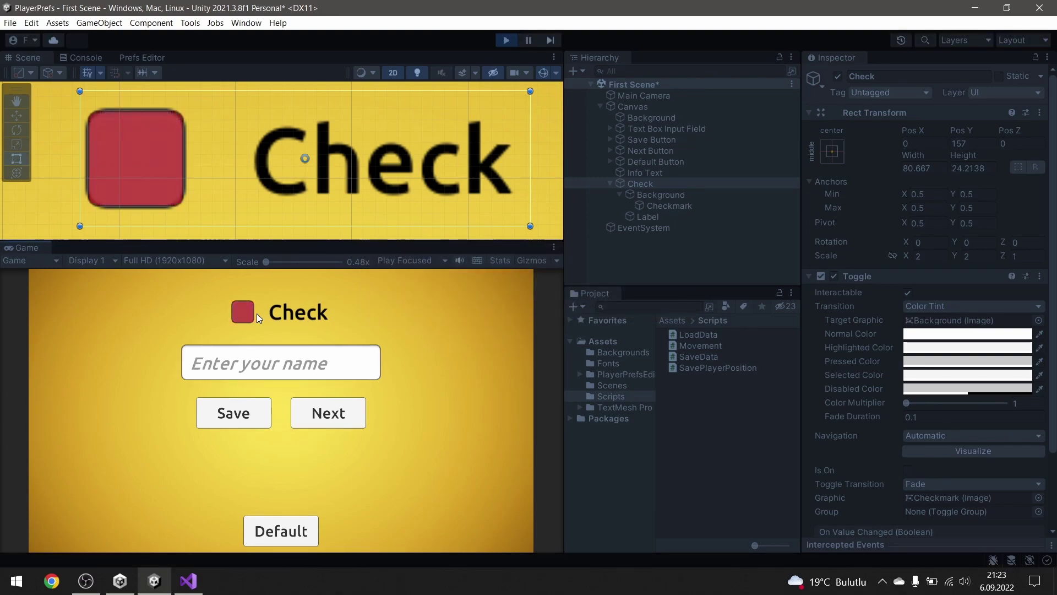
pyautogui.click(256, 418)
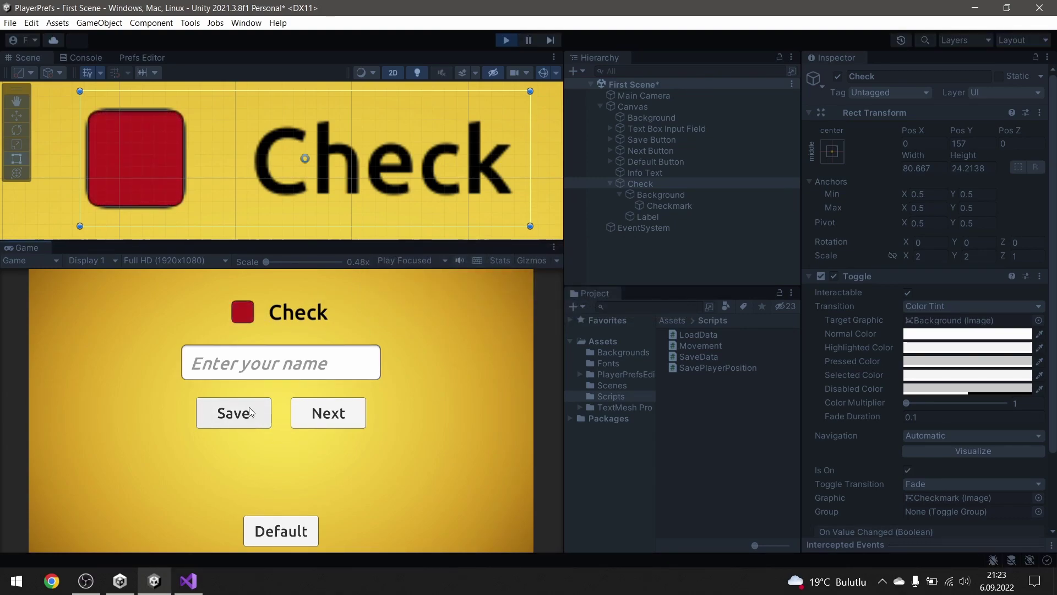
# Delete the Mute and Name entries in the PlayerPrefs editor.
pyautogui.click(141, 62)
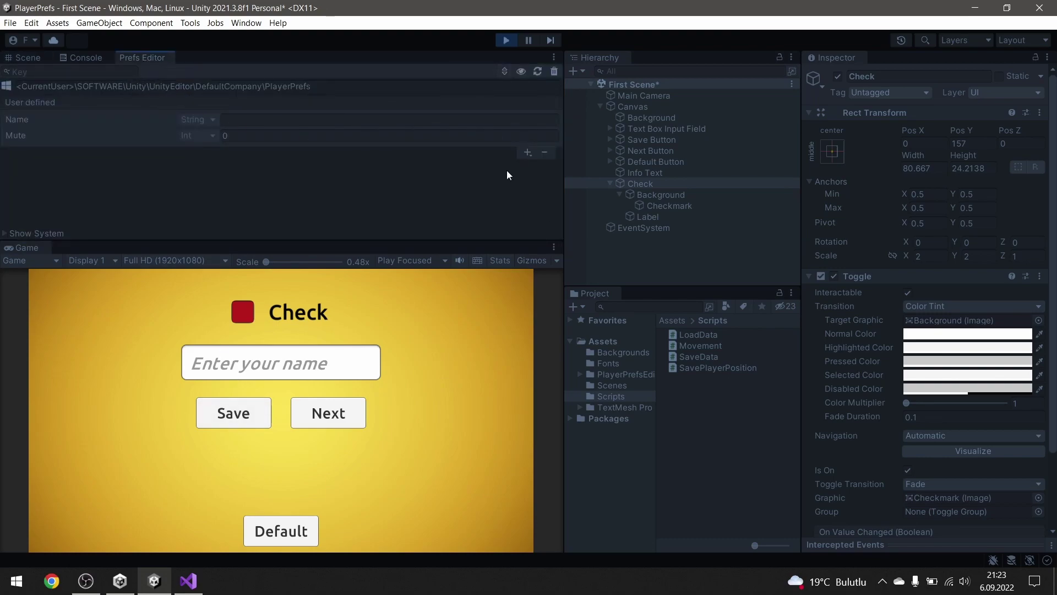
pyautogui.click(546, 152)
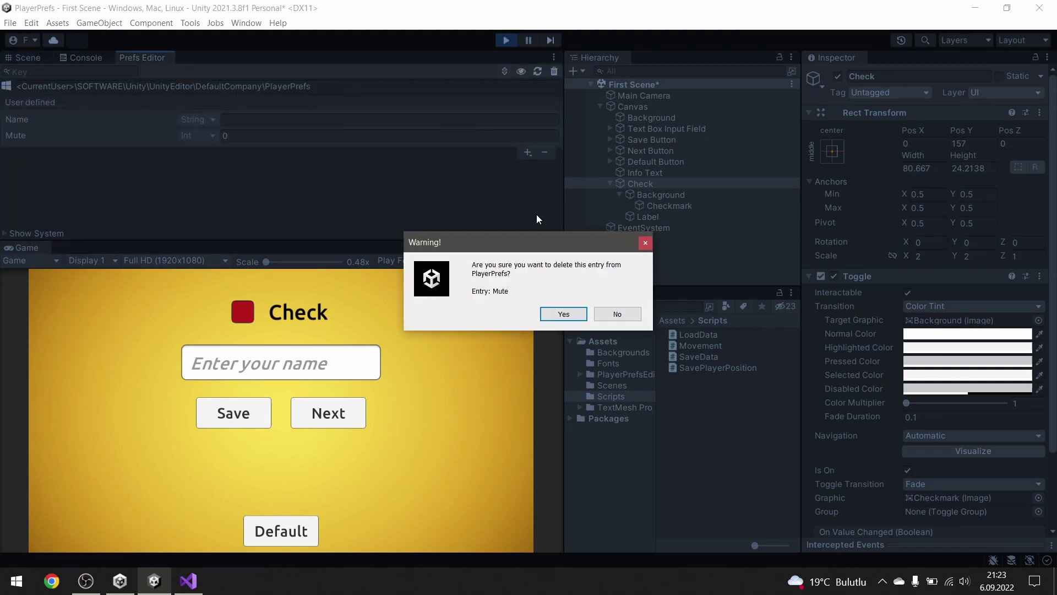
pyautogui.click(574, 312)
pyautogui.click(546, 135)
pyautogui.click(567, 314)
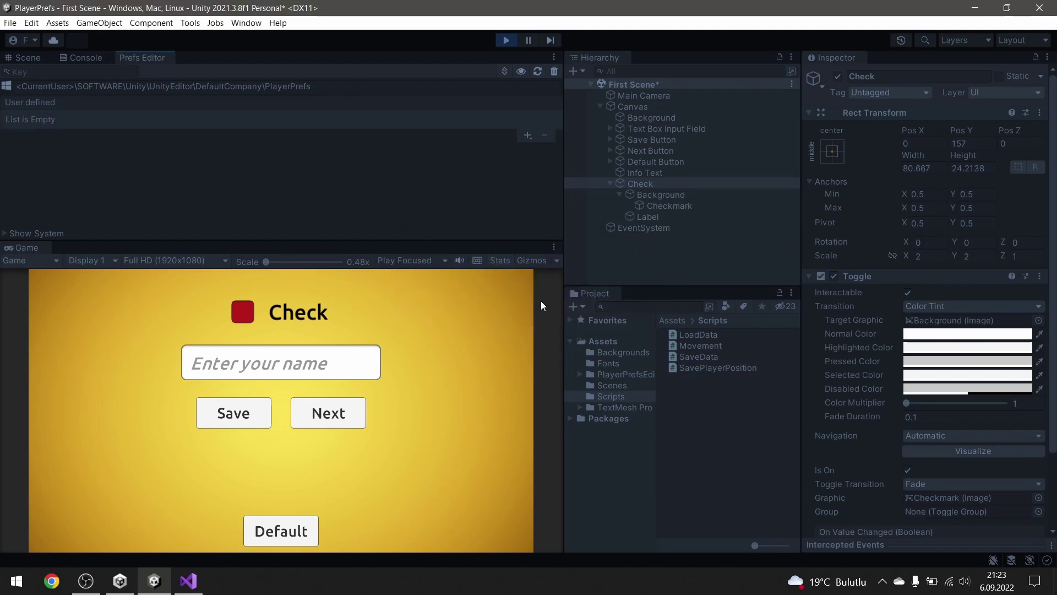
# Tick Check, save, and switch to the second scene and back to test restoring.
pyautogui.click(337, 411)
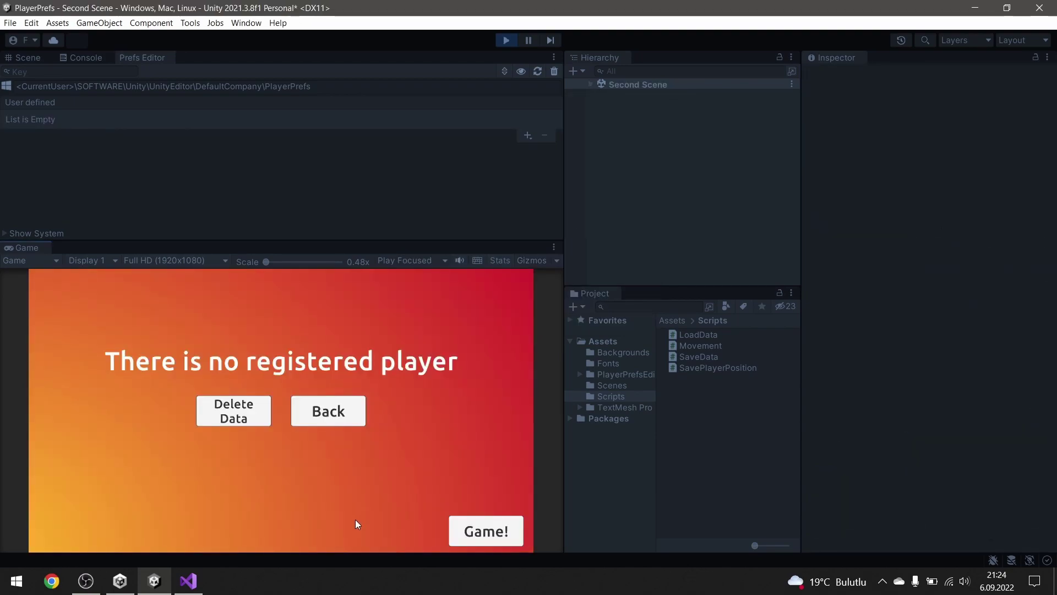
pyautogui.click(338, 416)
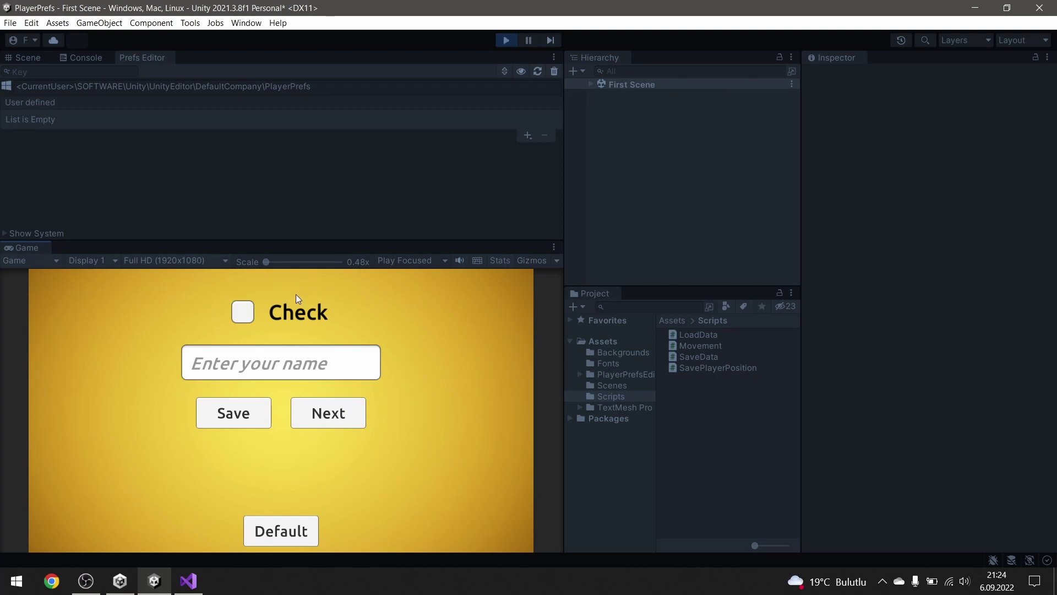
pyautogui.click(251, 310)
pyautogui.click(255, 421)
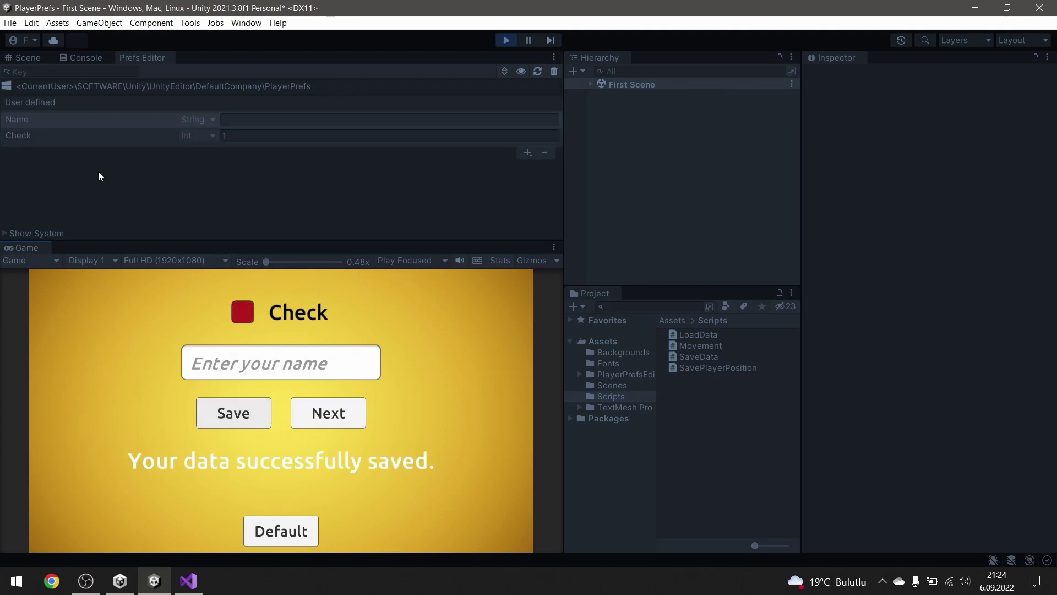
pyautogui.click(342, 420)
pyautogui.click(330, 413)
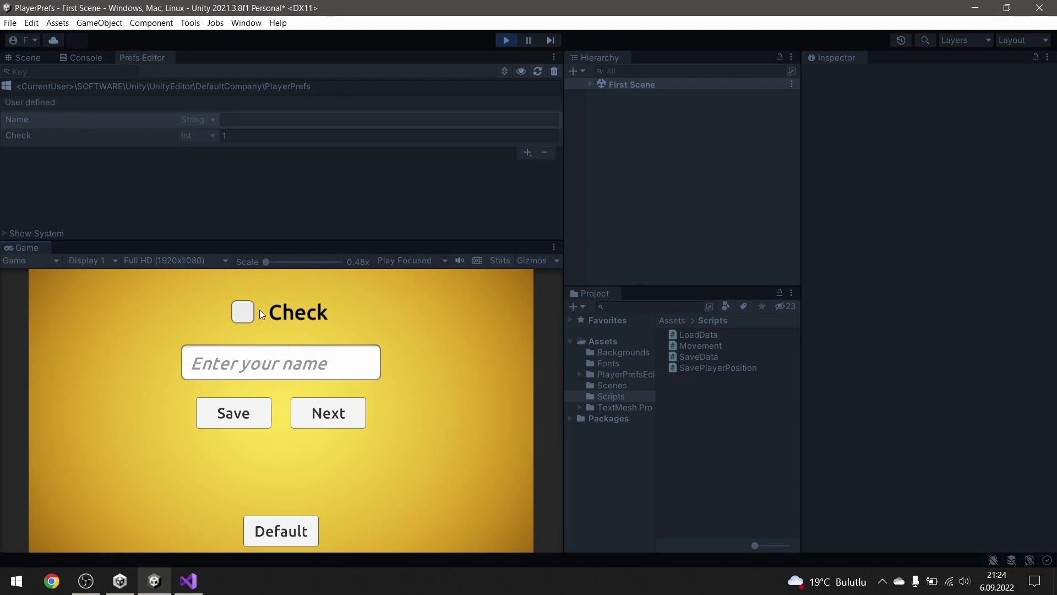
# Stop Play mode and delete the remaining PlayerPrefs entry, leaving the list empty.
pyautogui.click(506, 40)
pyautogui.click(544, 153)
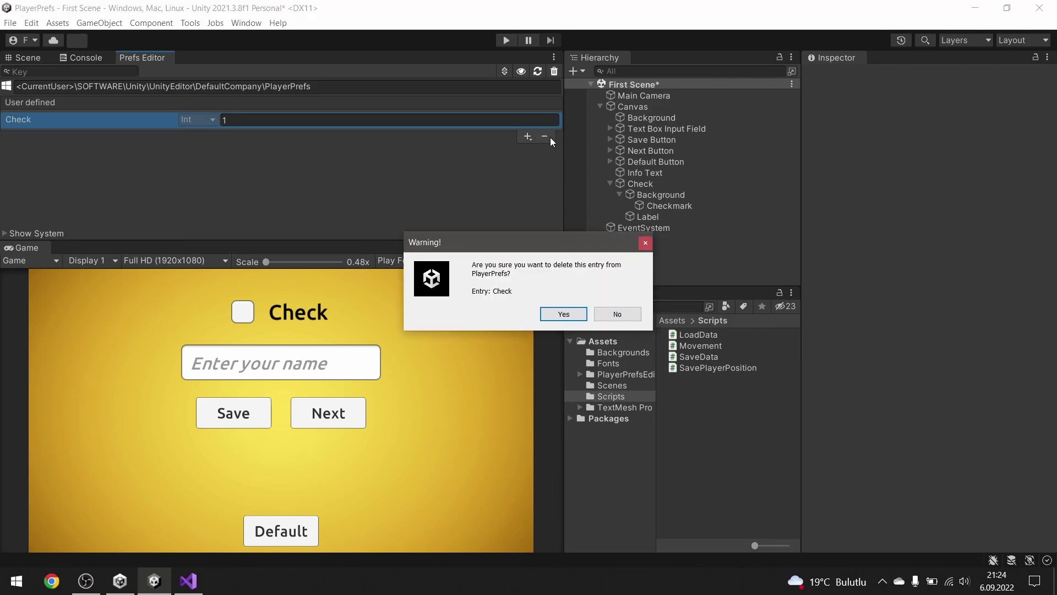
pyautogui.click(563, 313)
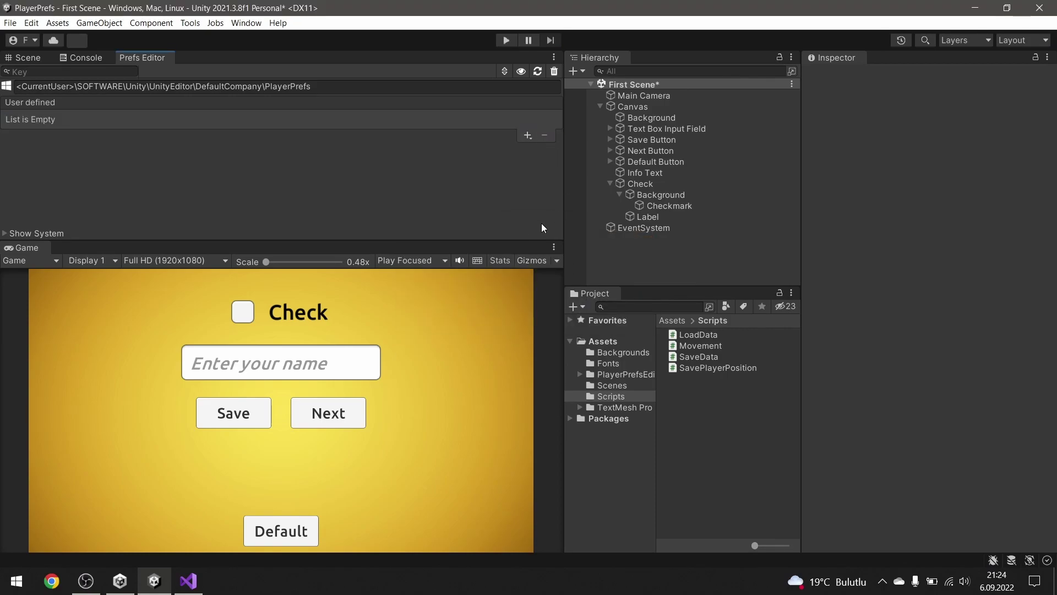
pyautogui.click(189, 581)
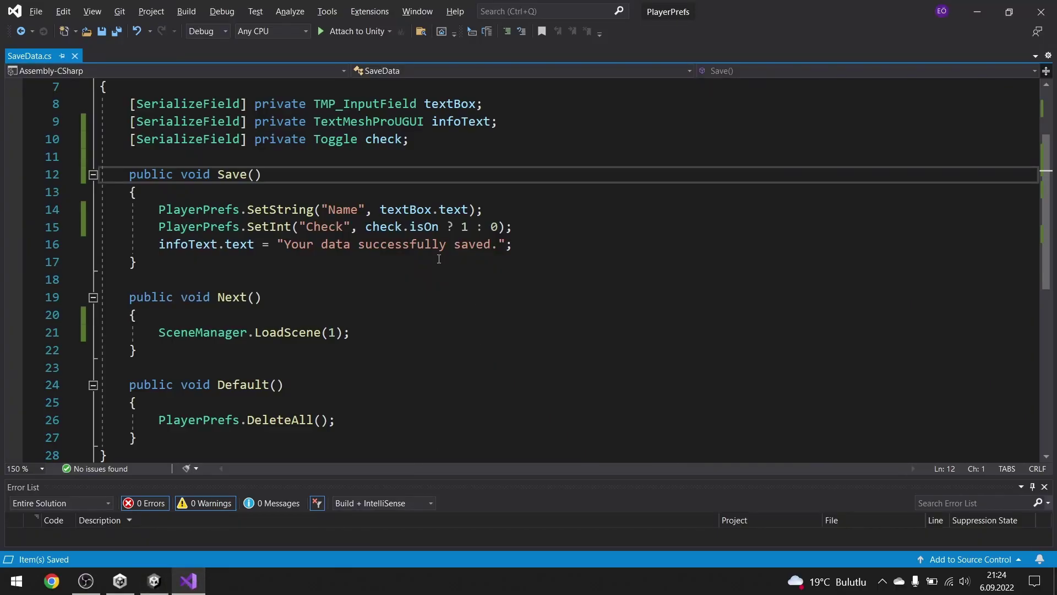
# Paste the Start() method back below the field declarations and save SaveData.cs.
pyautogui.scroll(1, 327, 251)
pyautogui.click(414, 199)
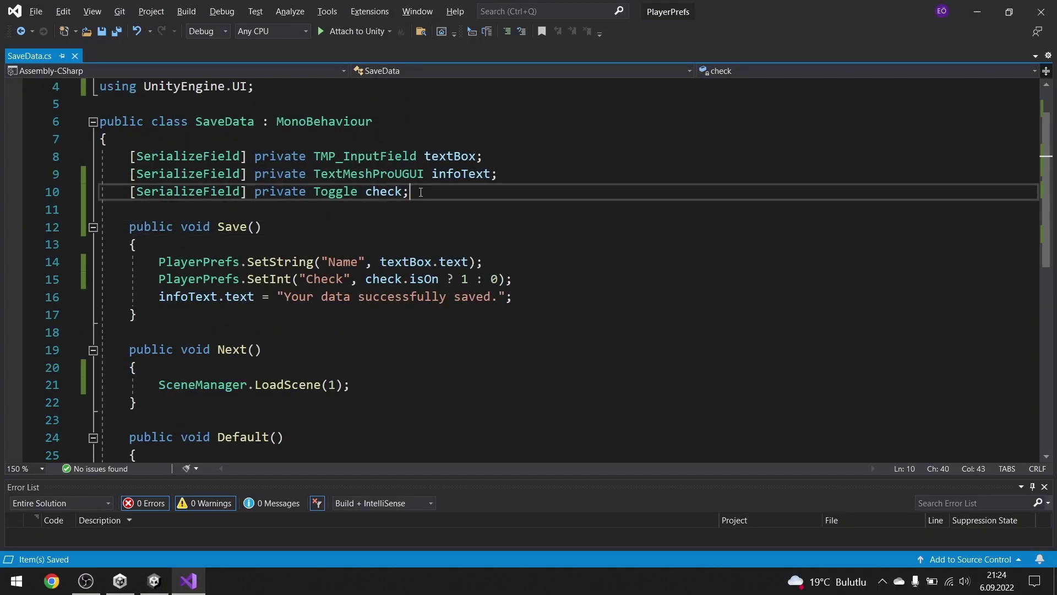
pyautogui.press('Return')
pyautogui.write('private void Start() \t{ \t\tif (PlayerPrefs.HasKey("Check")) \t\t{ \t\t\tcheck.isOn = PlayerPrefs.GetInt("Check") == 1; \t\t} \t}')
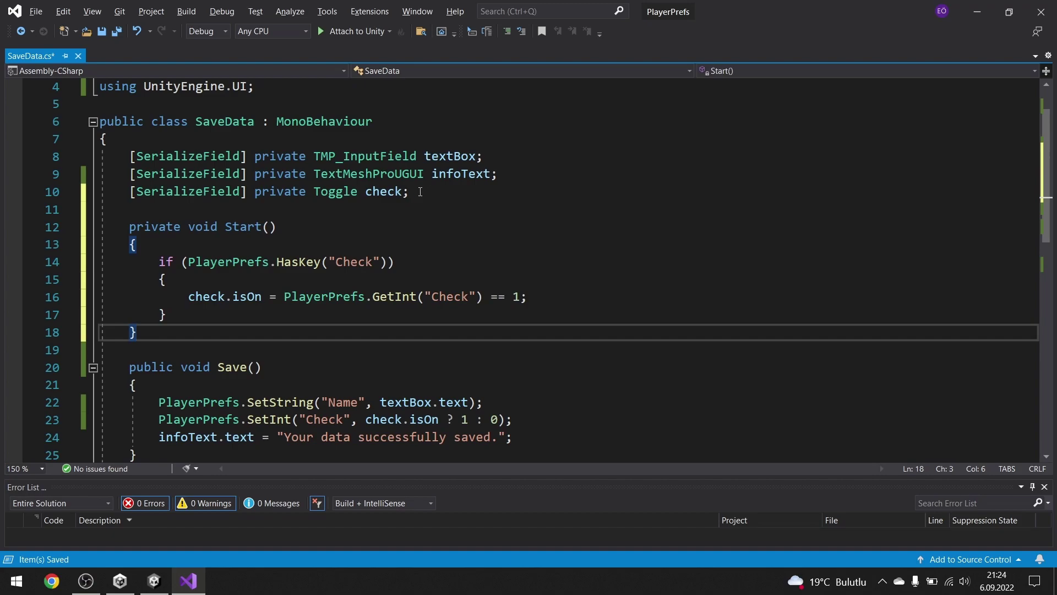
pyautogui.hotkey('ctrl', 's')
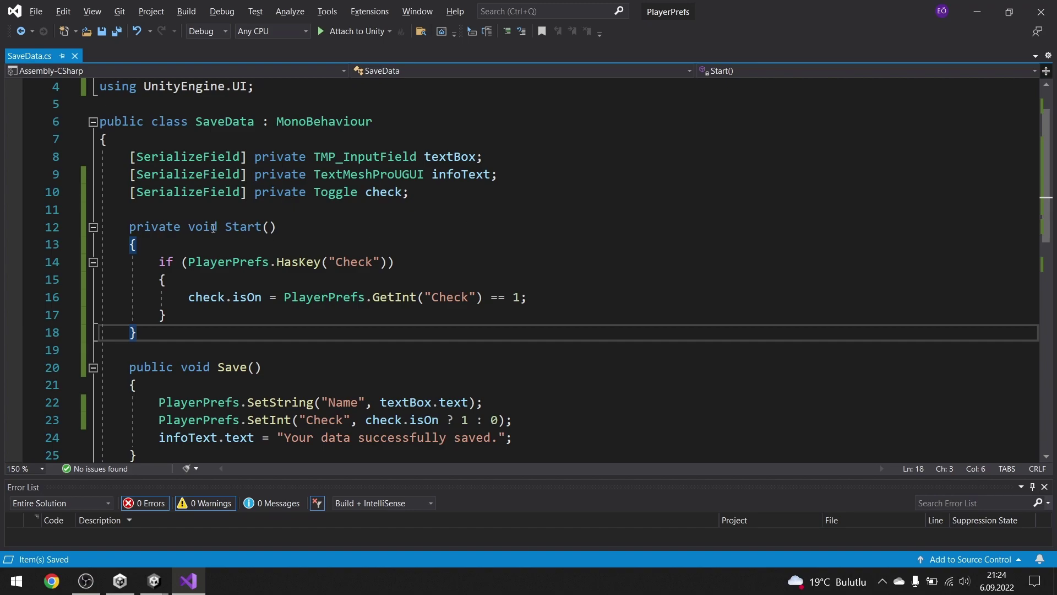
# Explain Start()'s PlayerPrefs.HasKey("Check") condition by highlighting it.
pyautogui.click(328, 224)
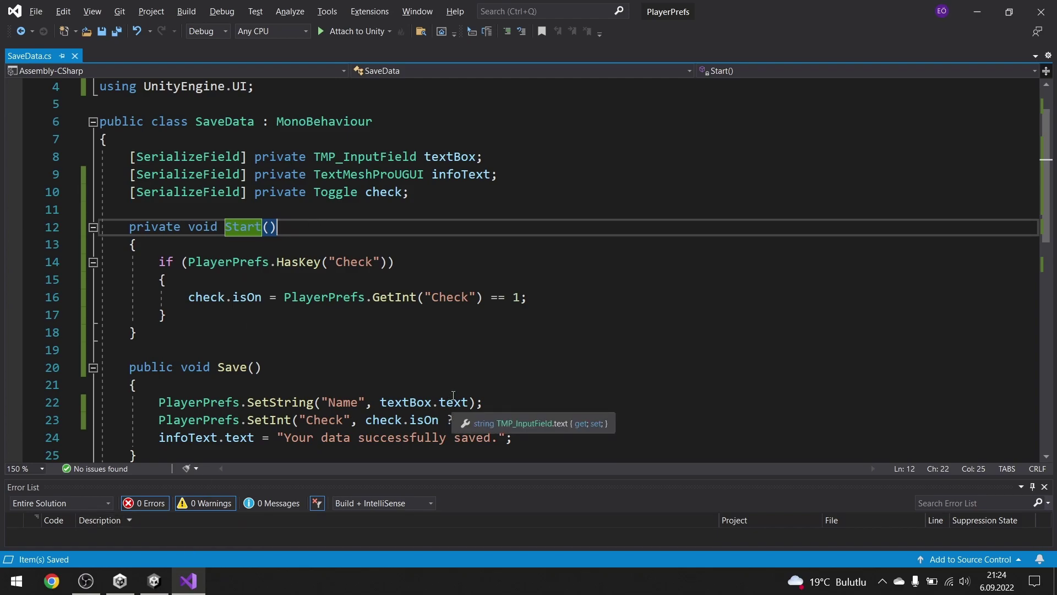
pyautogui.moveTo(130, 228); pyautogui.dragTo(306, 331)
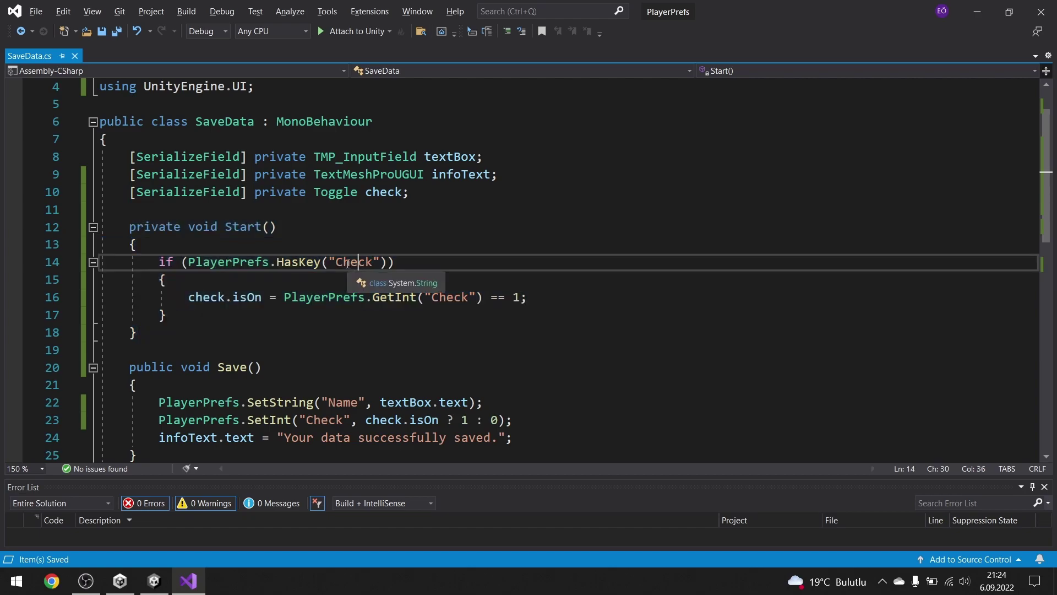
pyautogui.moveTo(336, 262); pyautogui.dragTo(375, 262)
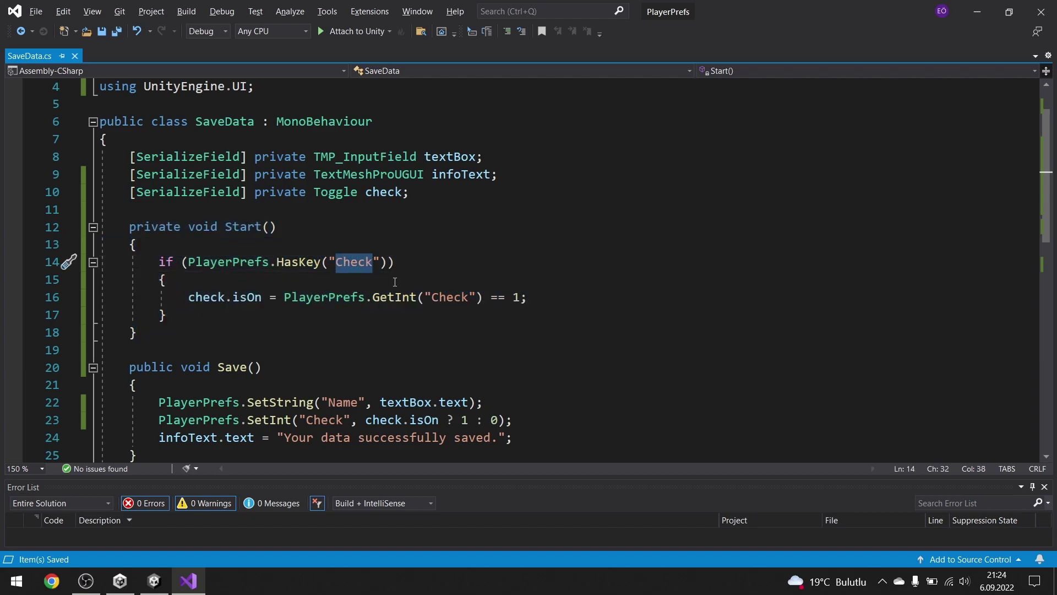
pyautogui.moveTo(159, 263); pyautogui.dragTo(439, 254)
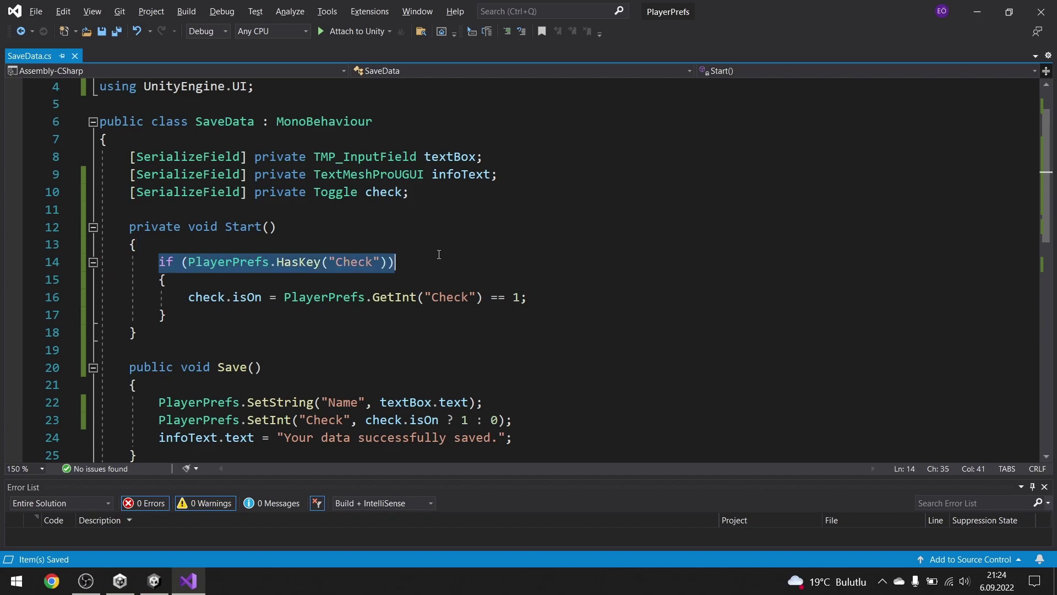
pyautogui.click(379, 333)
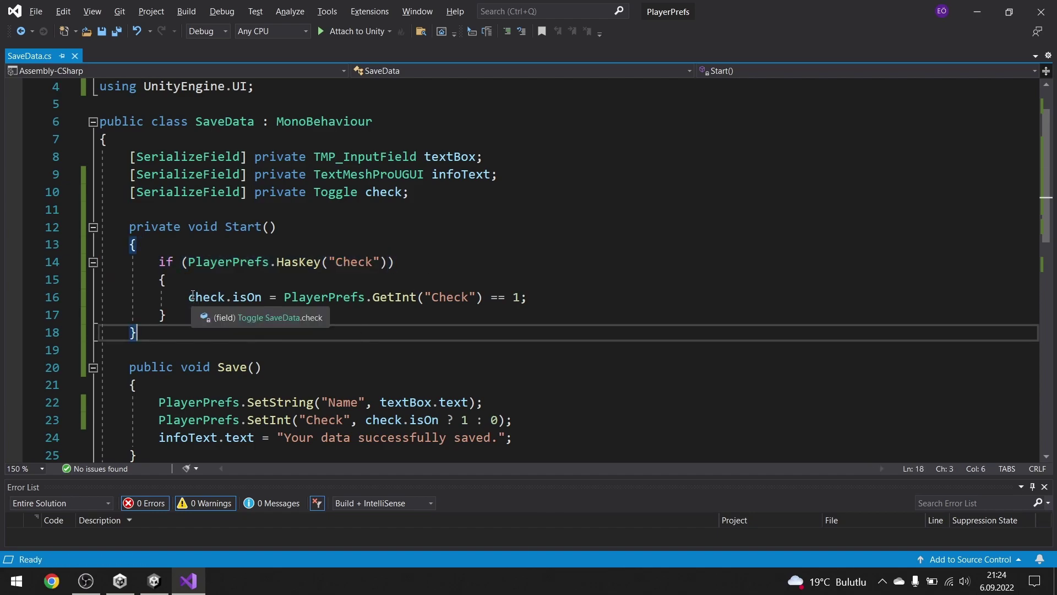
# Explain the restore line, highlighting check, the "Check" GetInt key and the == 1 comparison.
pyautogui.click(268, 298)
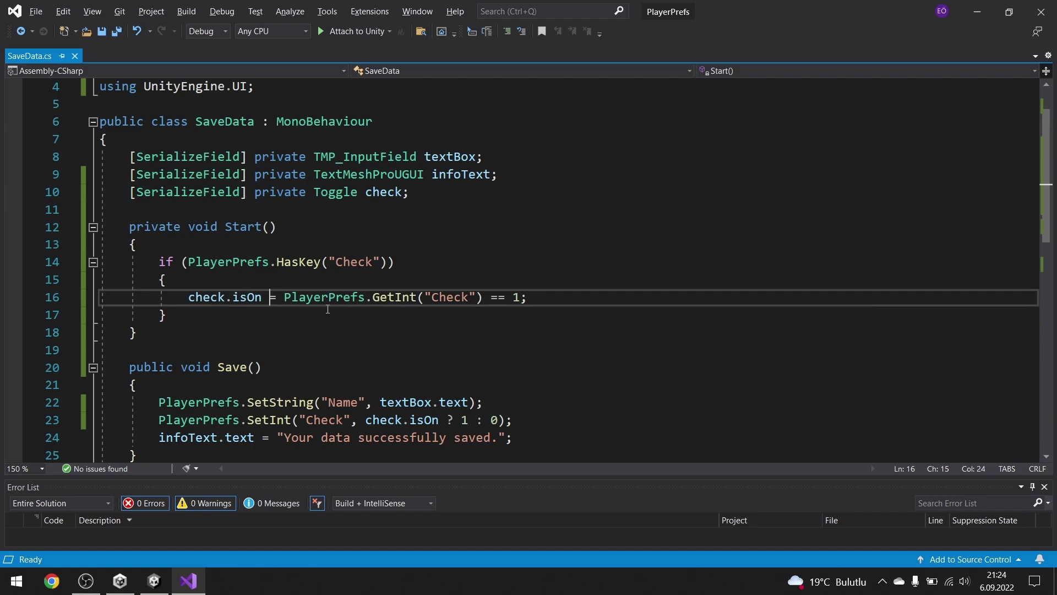
pyautogui.doubleClick(440, 298)
pyautogui.moveTo(496, 299); pyautogui.dragTo(505, 298)
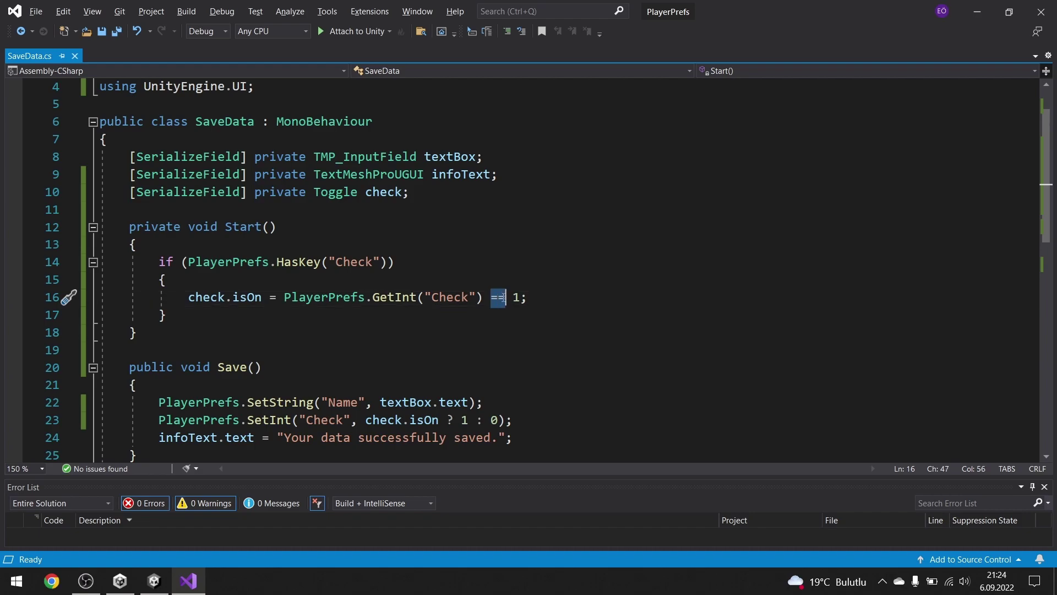
pyautogui.doubleClick(517, 298)
pyautogui.click(550, 321)
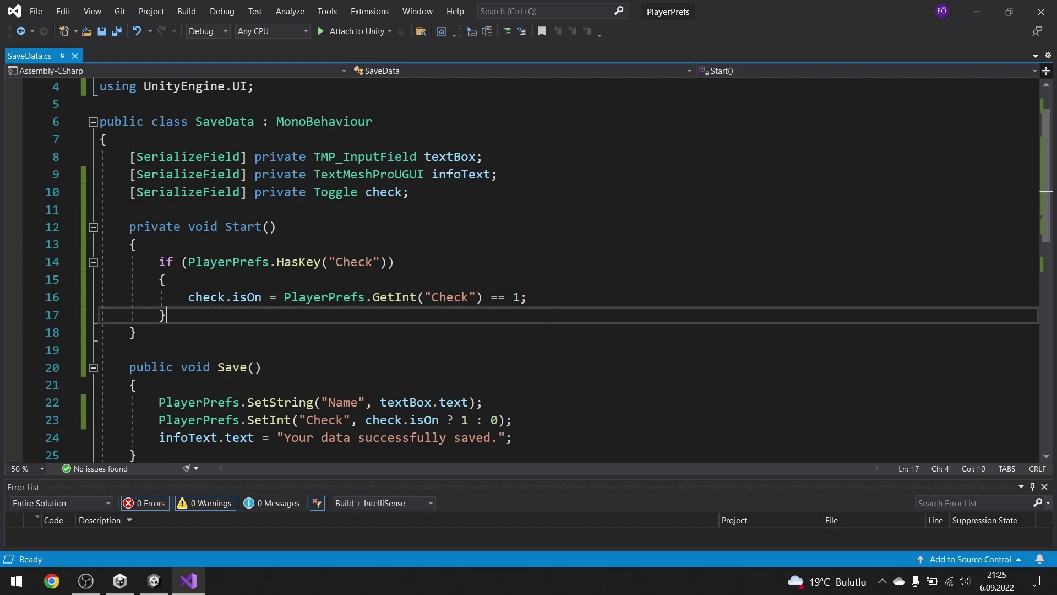
pyautogui.click(518, 298)
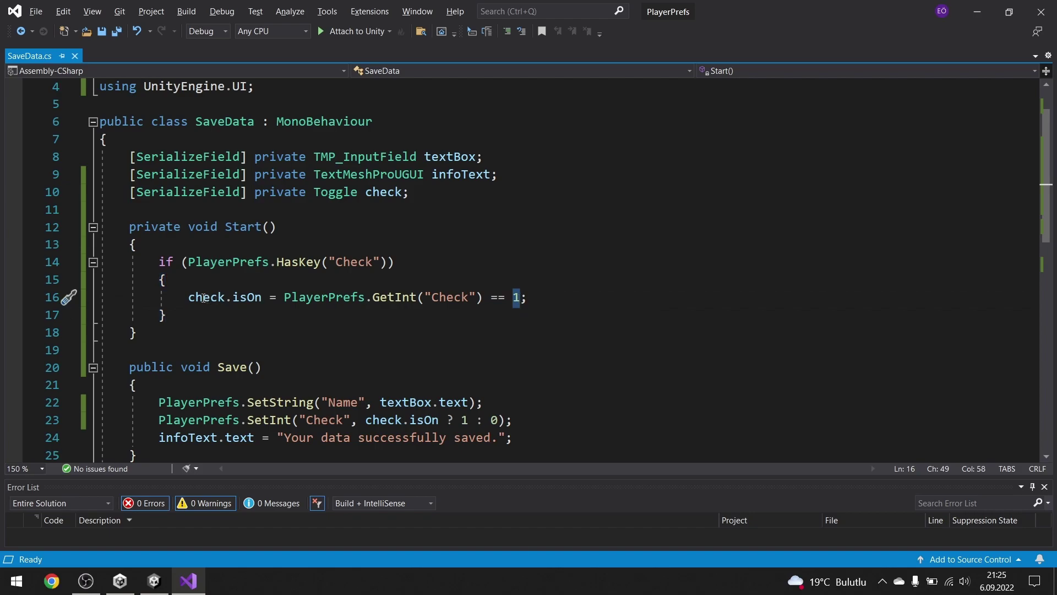
pyautogui.moveTo(189, 298)
pyautogui.mouseDown()
pyautogui.moveTo(551, 296)
pyautogui.moveTo(185, 288)
pyautogui.mouseUp()
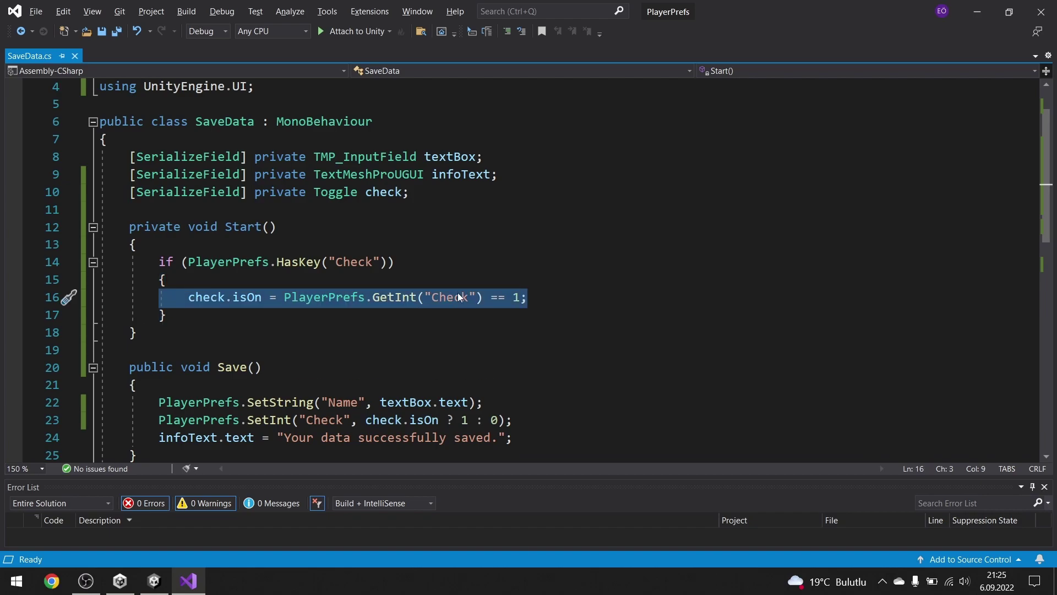
pyautogui.click(634, 289)
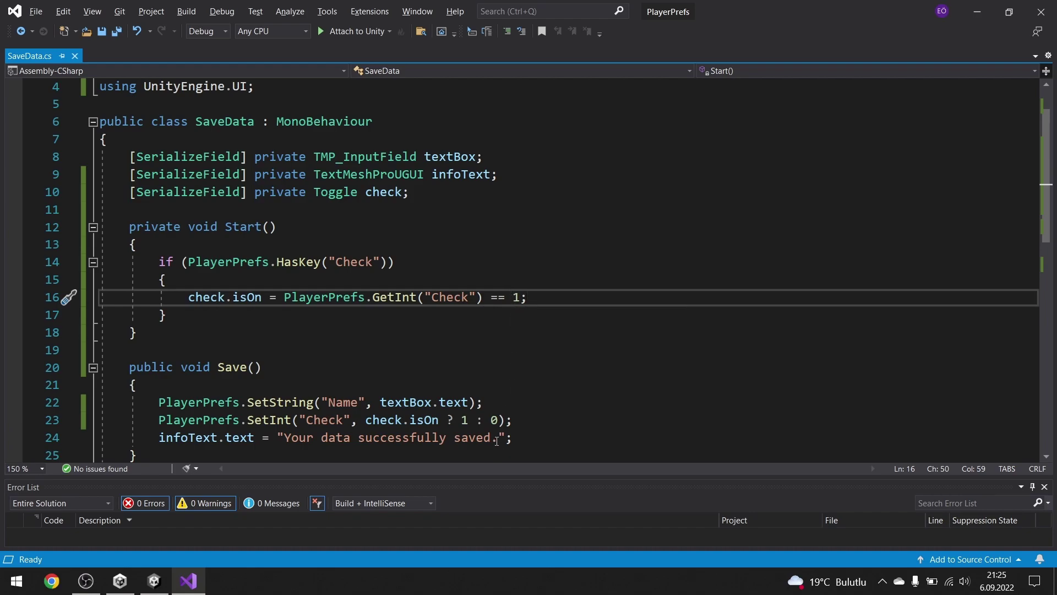
pyautogui.click(493, 420)
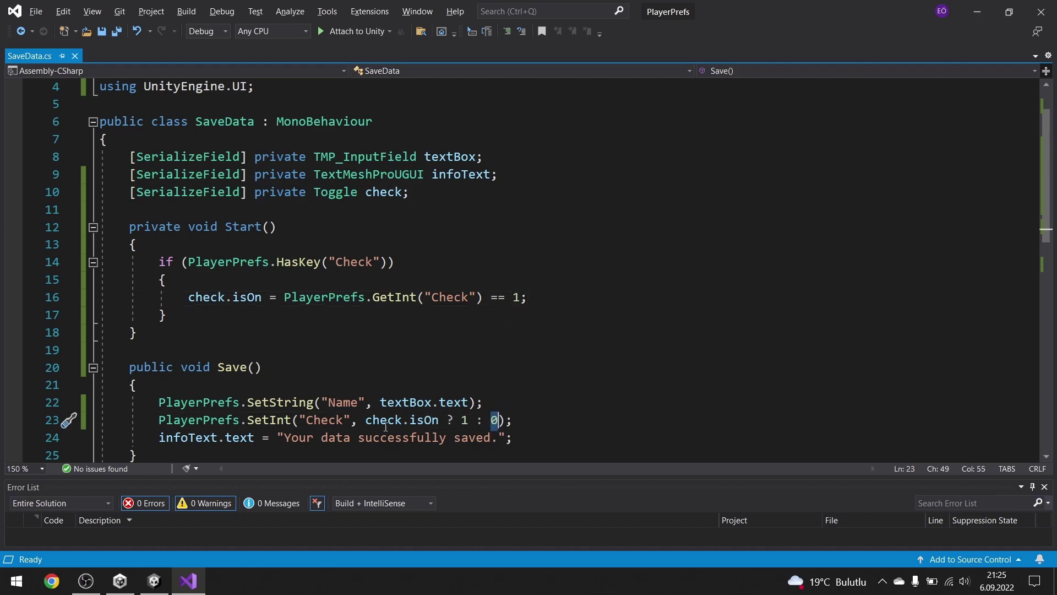
pyautogui.doubleClick(171, 298)
pyautogui.click(573, 298)
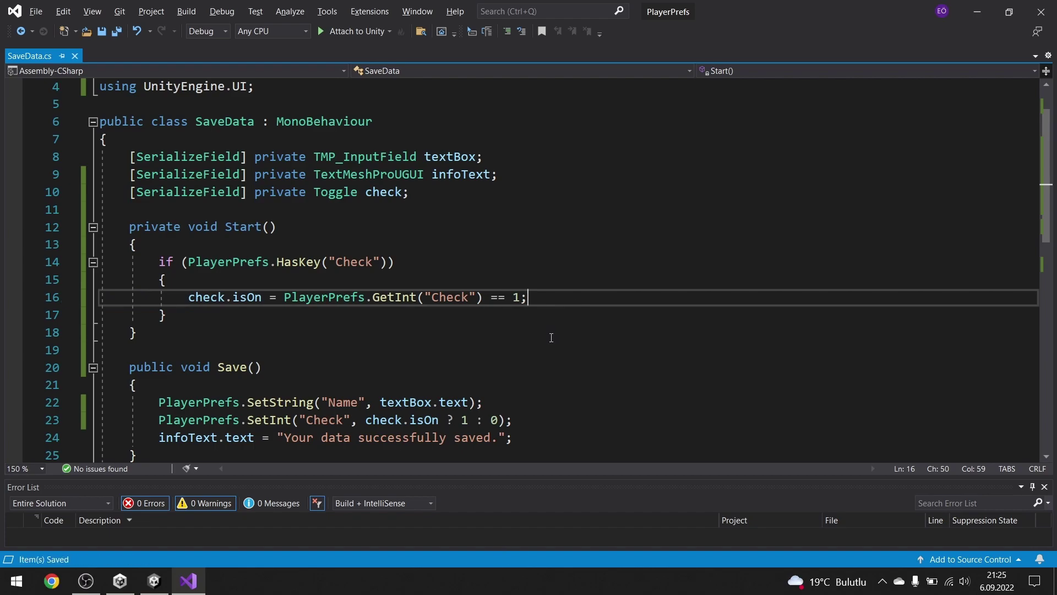
pyautogui.click(154, 581)
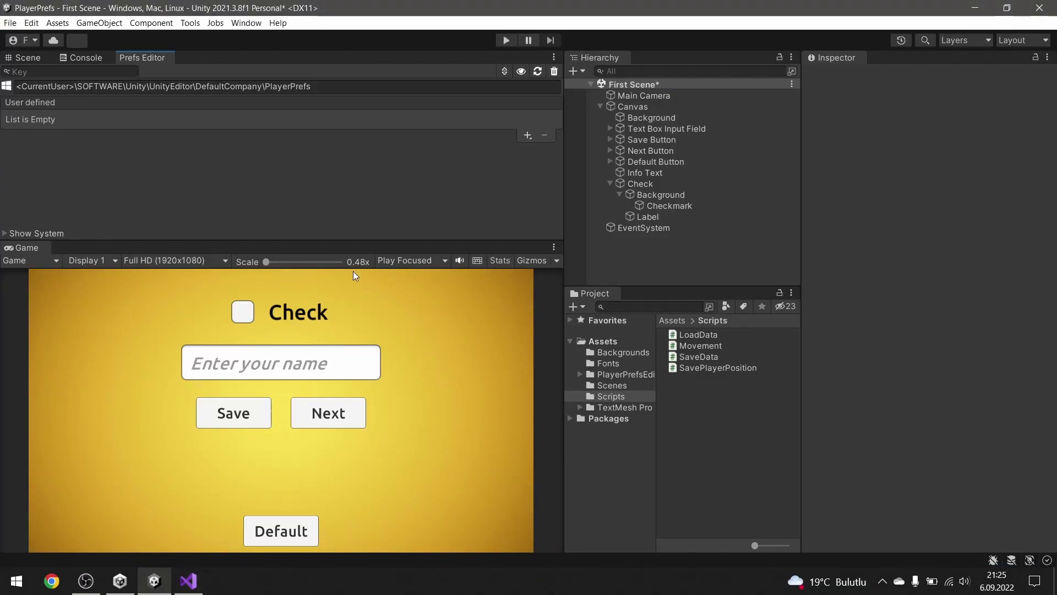
# In Play mode, tick Check, save, and switch scenes twice to test the toggle.
pyautogui.click(507, 40)
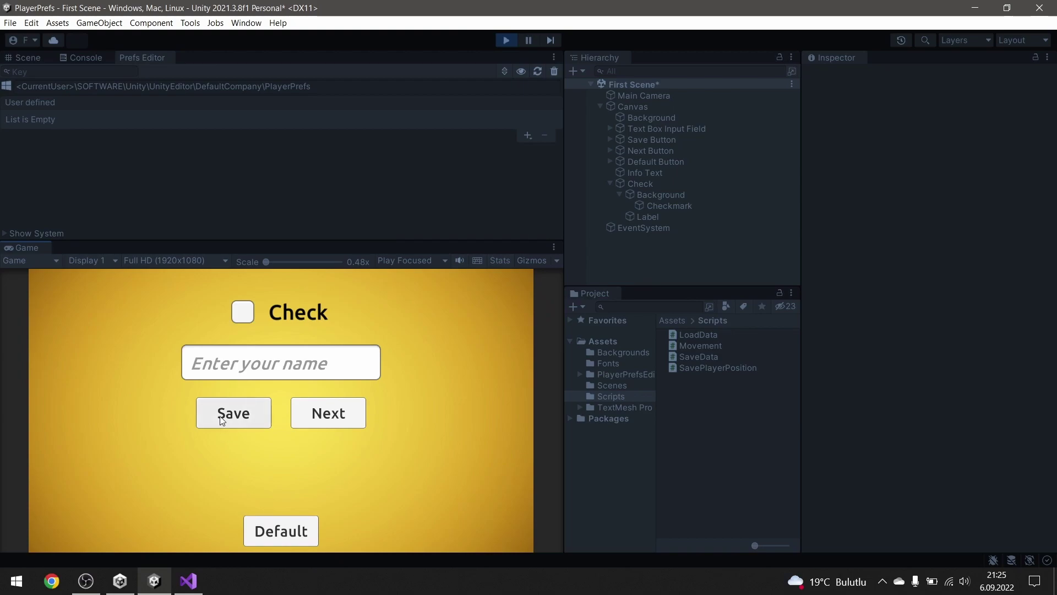
pyautogui.click(238, 318)
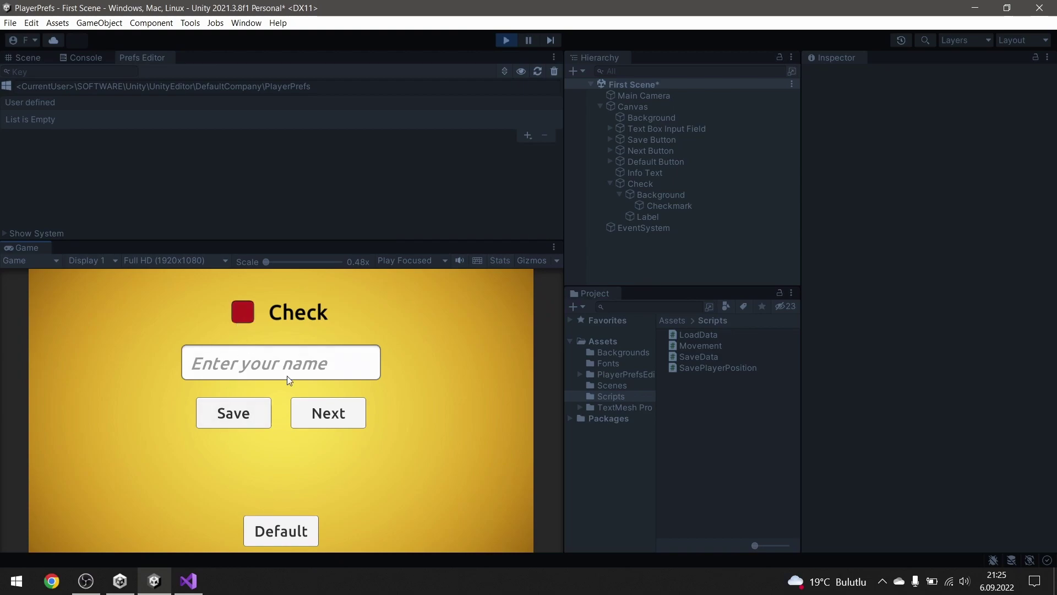
pyautogui.click(330, 417)
pyautogui.click(324, 414)
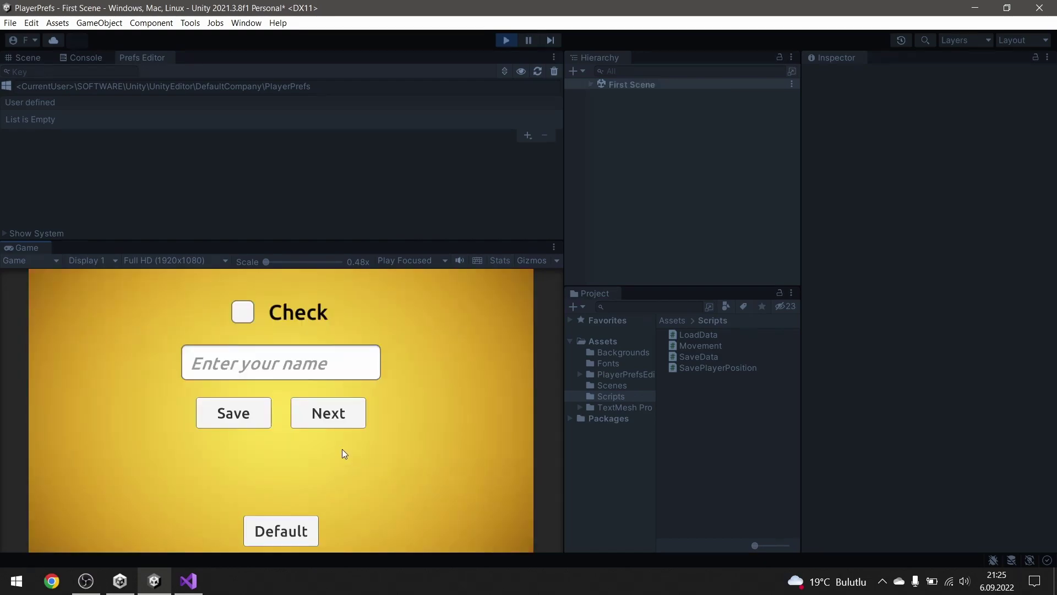
pyautogui.click(237, 314)
pyautogui.click(232, 416)
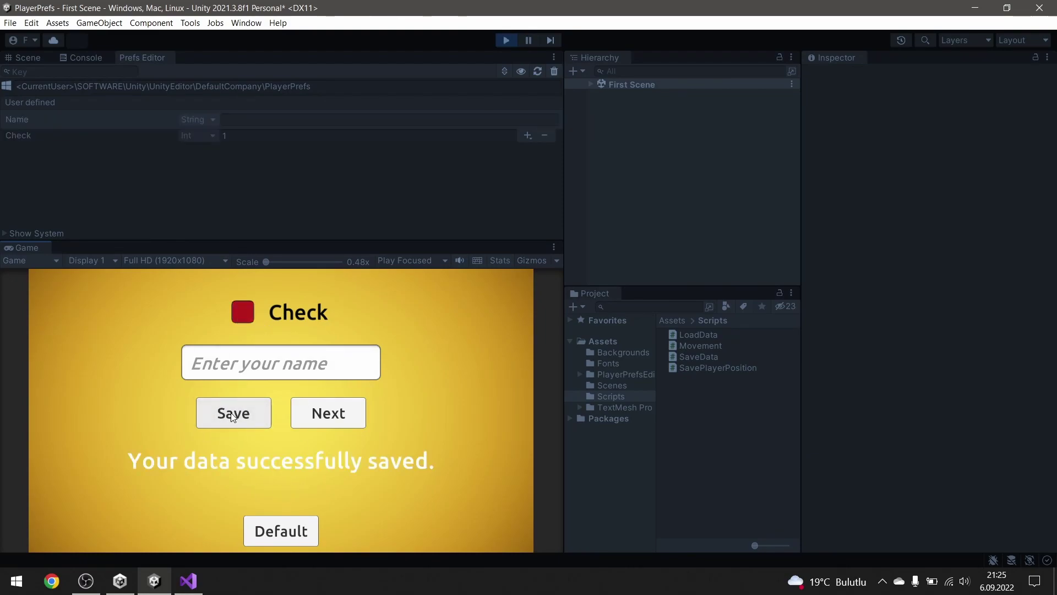
pyautogui.click(335, 418)
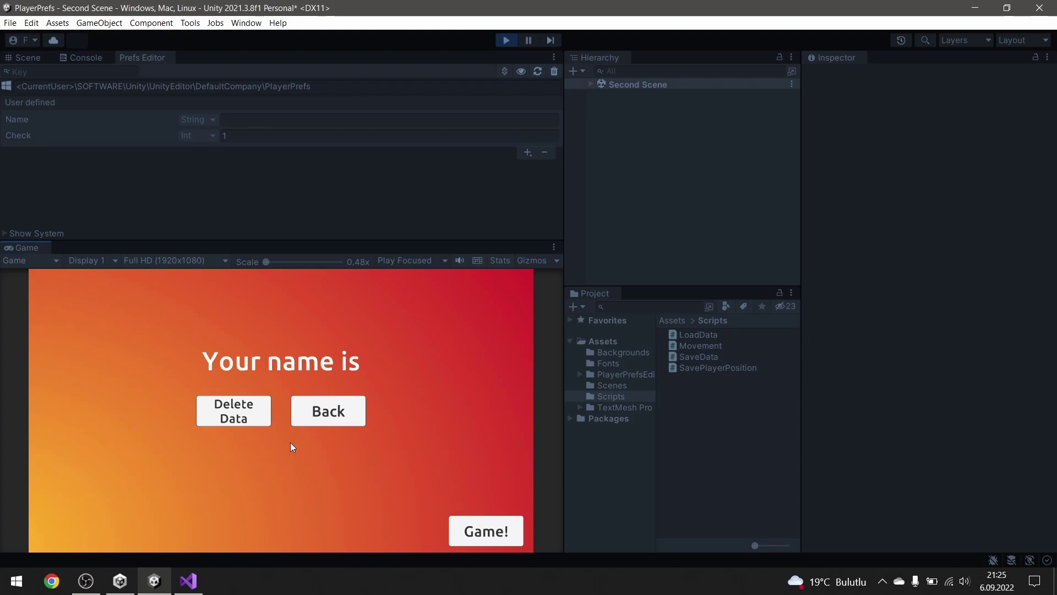
pyautogui.click(323, 415)
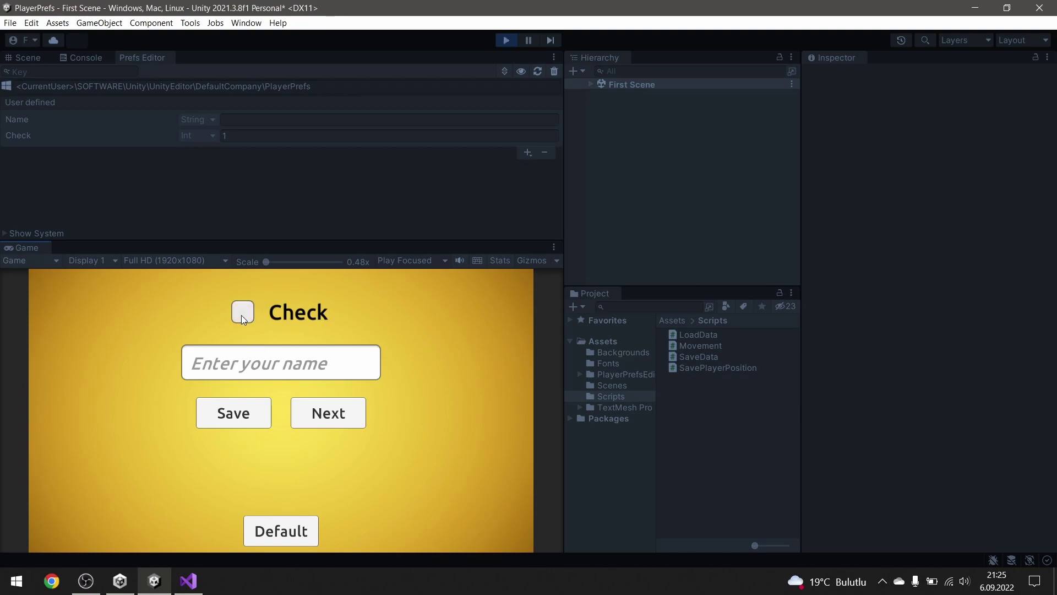
# Inspect the Check toggle under Canvas and its stored value 0, then repeat the scene round trip.
pyautogui.click(591, 84)
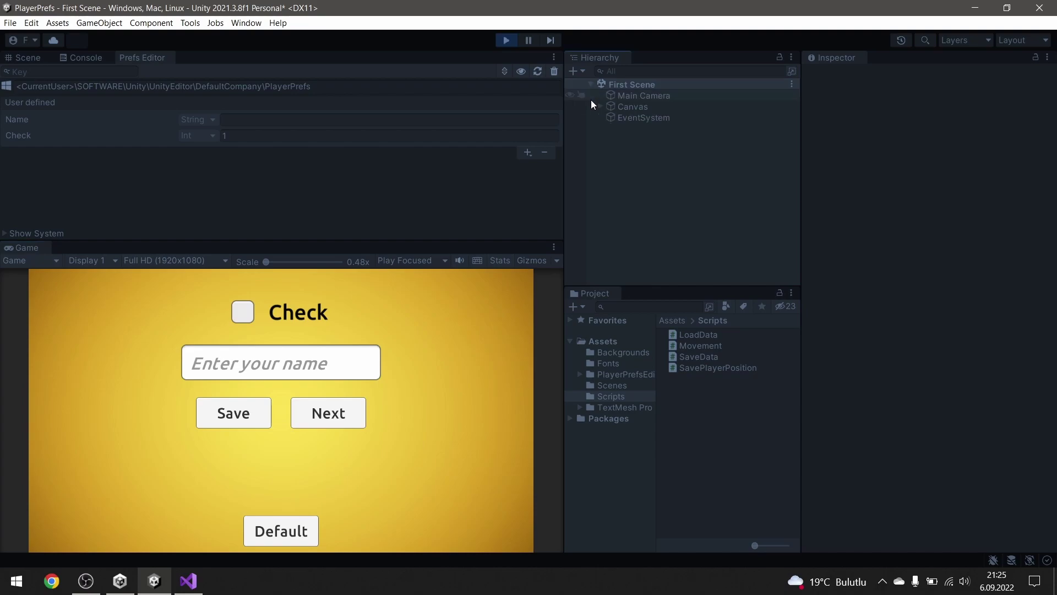
pyautogui.click(600, 107)
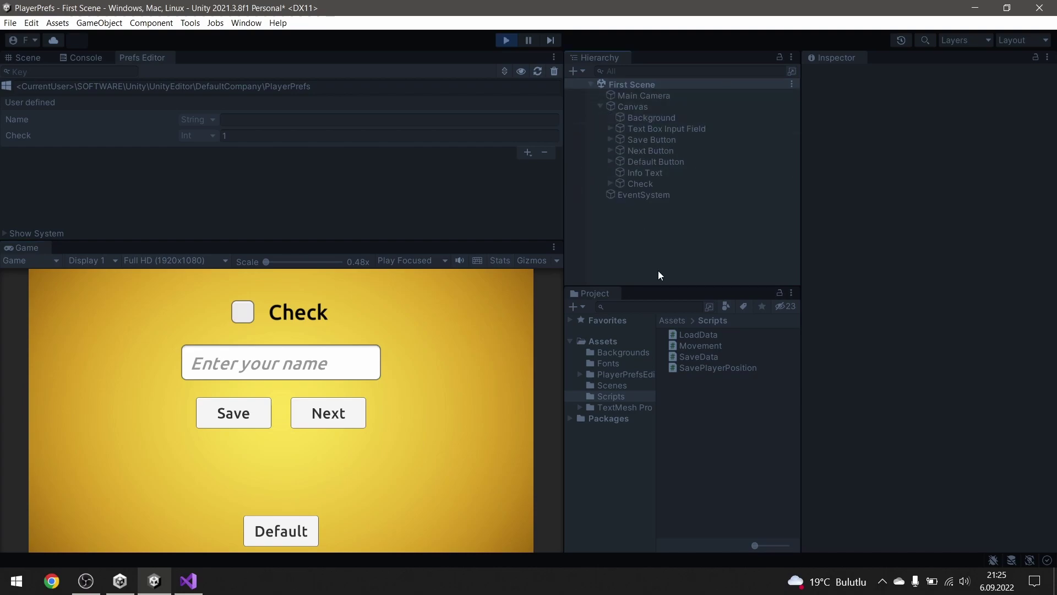
pyautogui.click(649, 183)
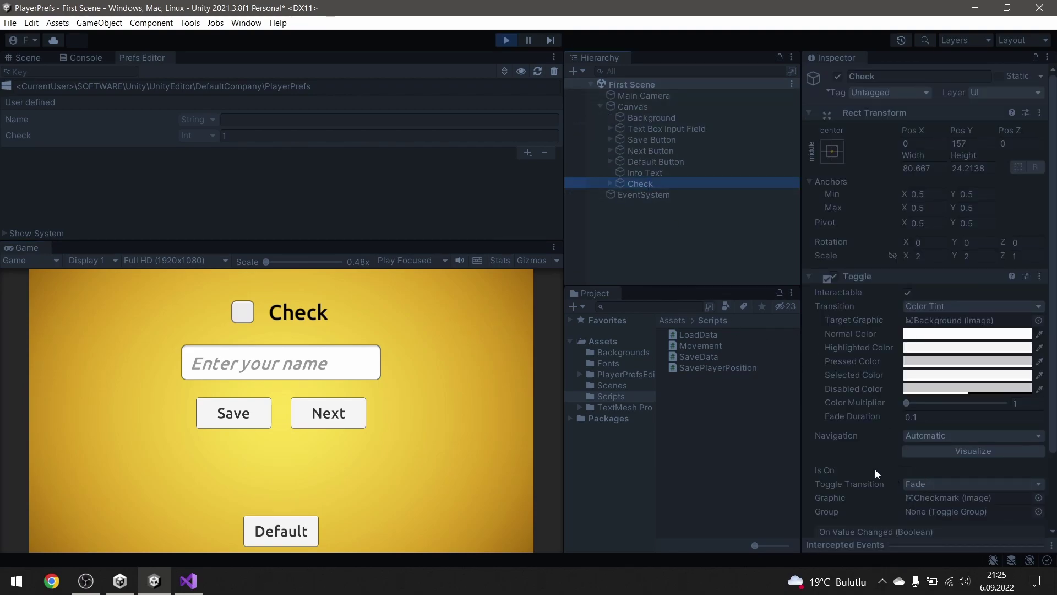
pyautogui.click(253, 418)
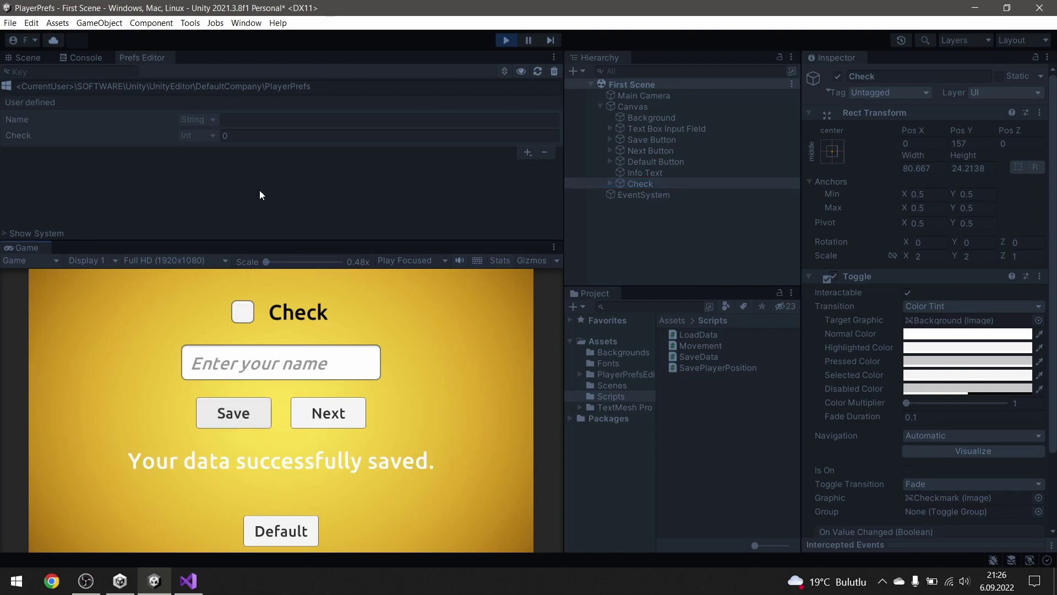
pyautogui.click(230, 135)
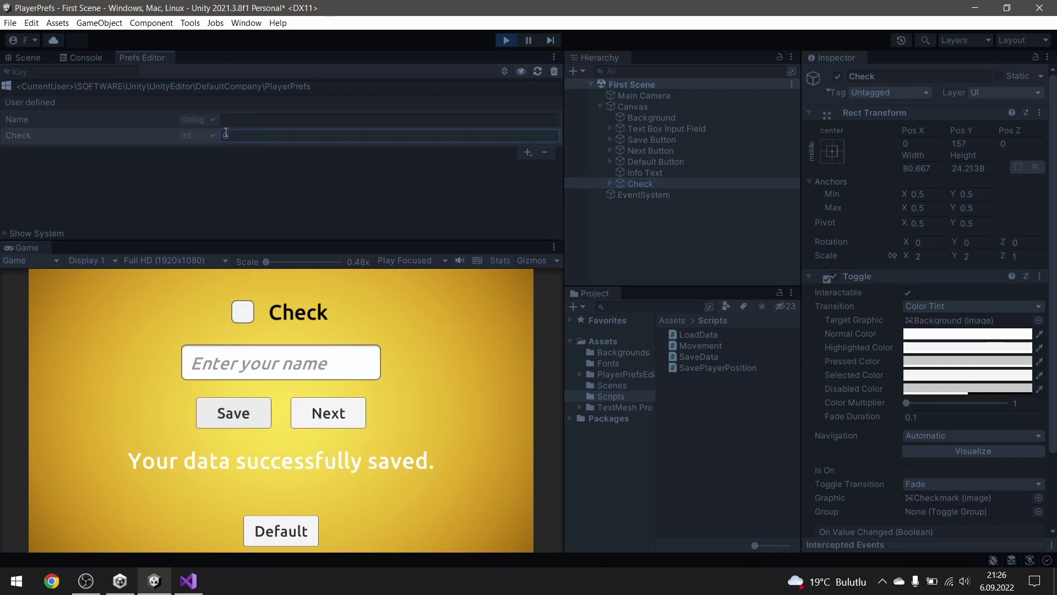
pyautogui.click(306, 419)
pyautogui.click(347, 417)
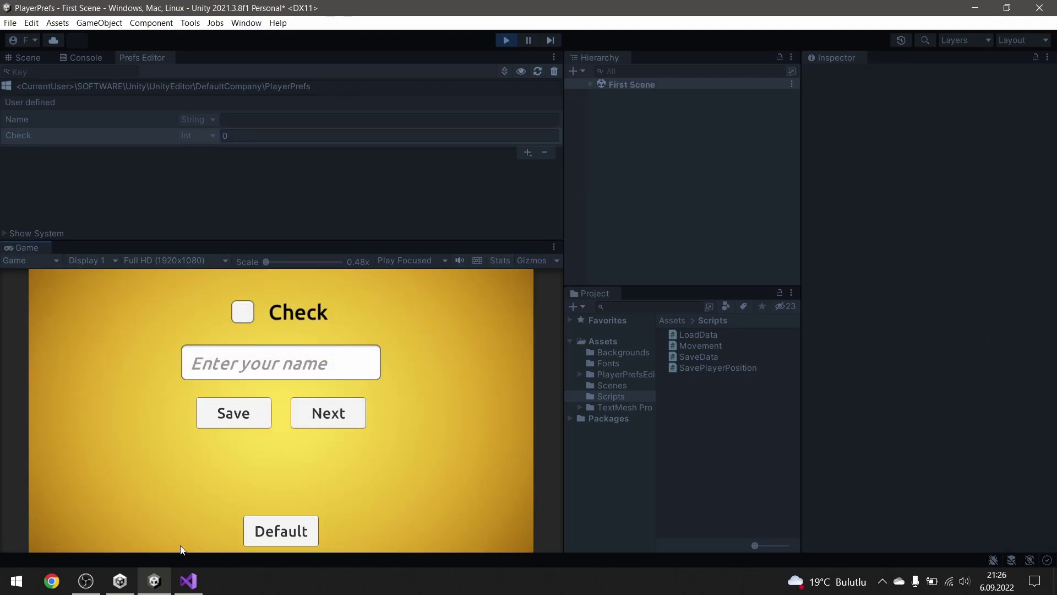
# Review the check.isOn restore statement in SaveData.cs's Start() method.
pyautogui.click(188, 581)
pyautogui.click(515, 428)
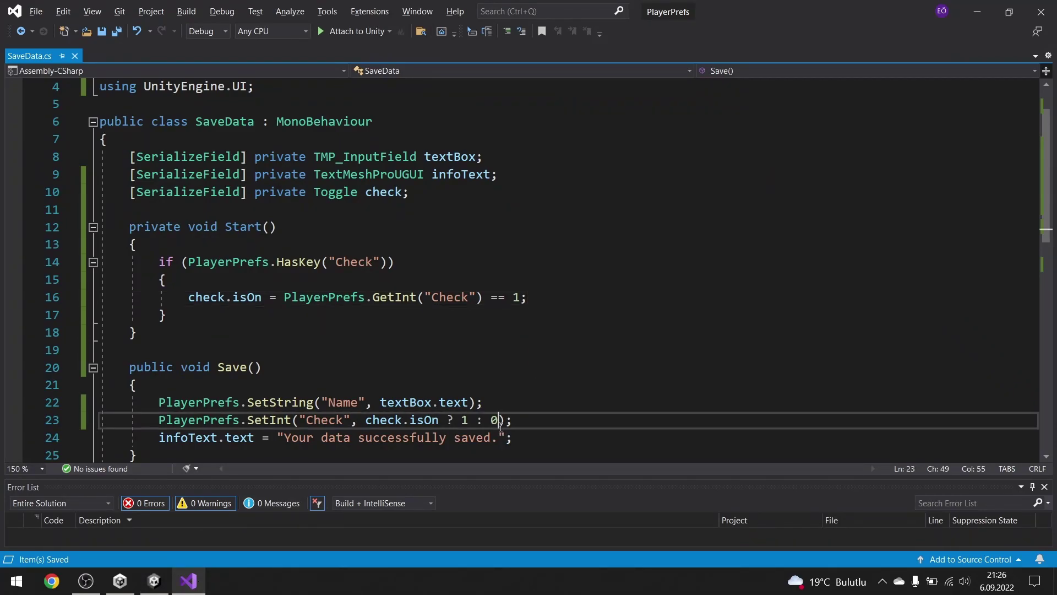
pyautogui.moveTo(188, 298); pyautogui.dragTo(574, 301)
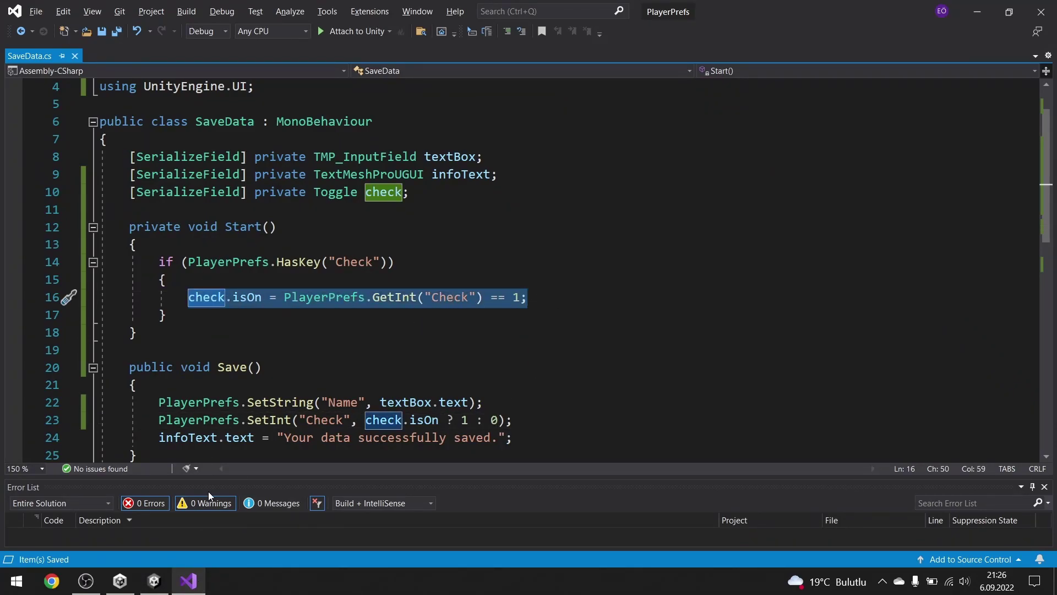
pyautogui.click(154, 581)
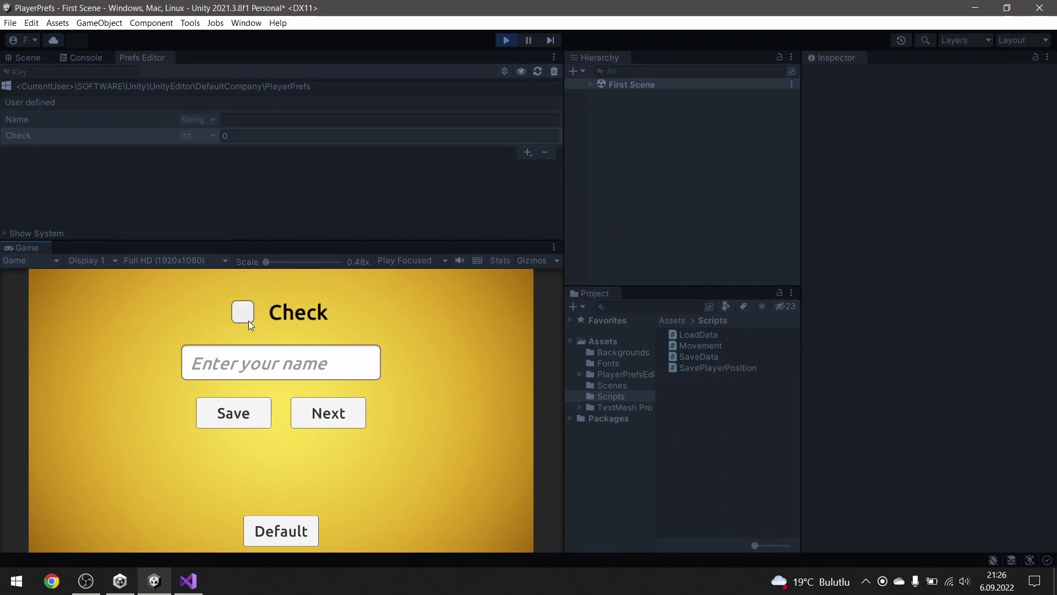
# Tick Check, save, round-trip scenes, then clear all preferences with Default and stop playing.
pyautogui.click(242, 312)
pyautogui.click(234, 413)
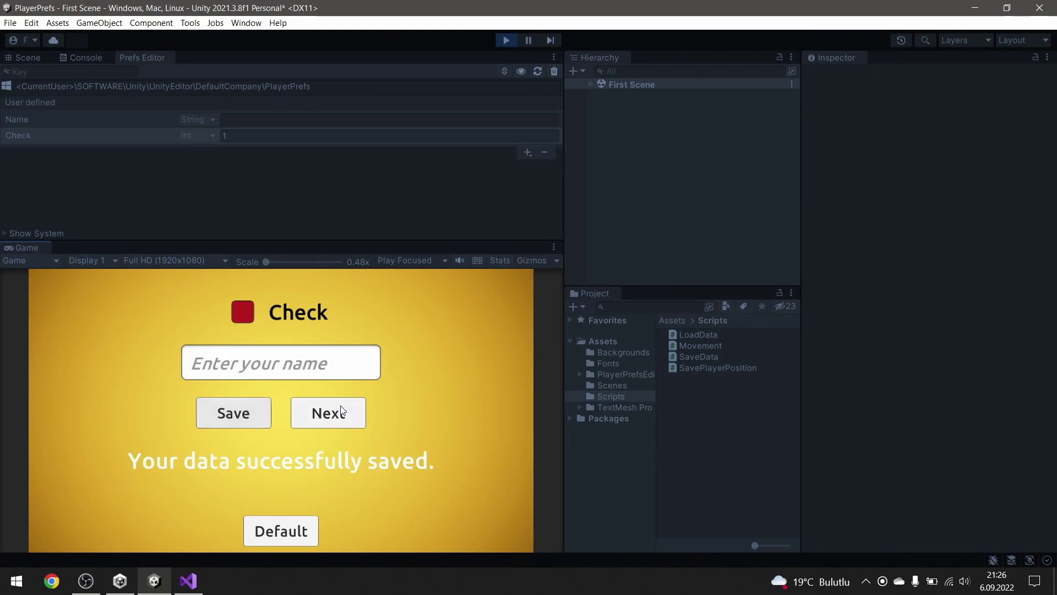
pyautogui.click(303, 413)
pyautogui.click(331, 418)
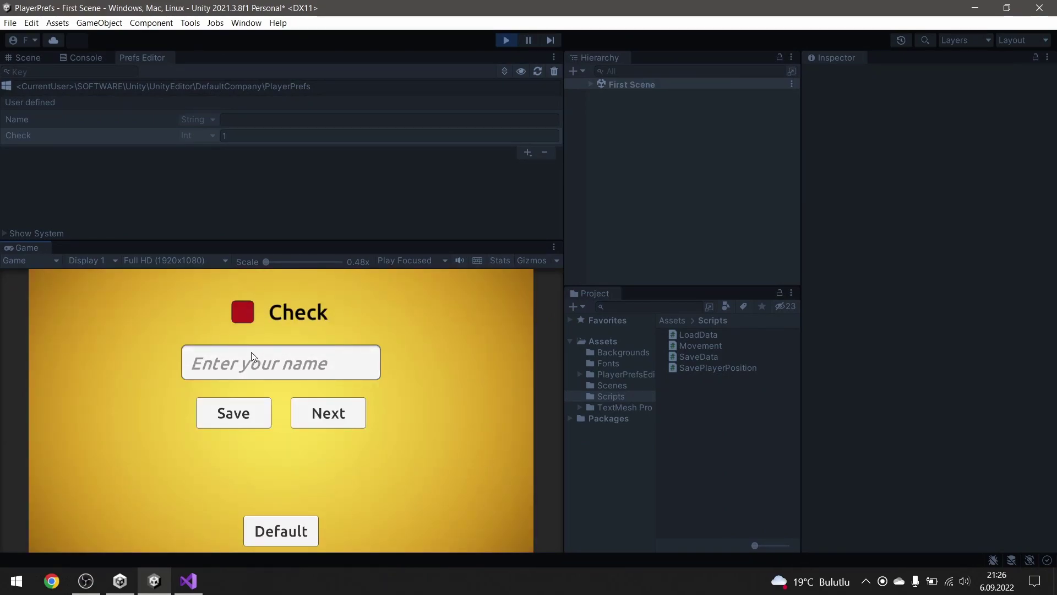
pyautogui.click(286, 533)
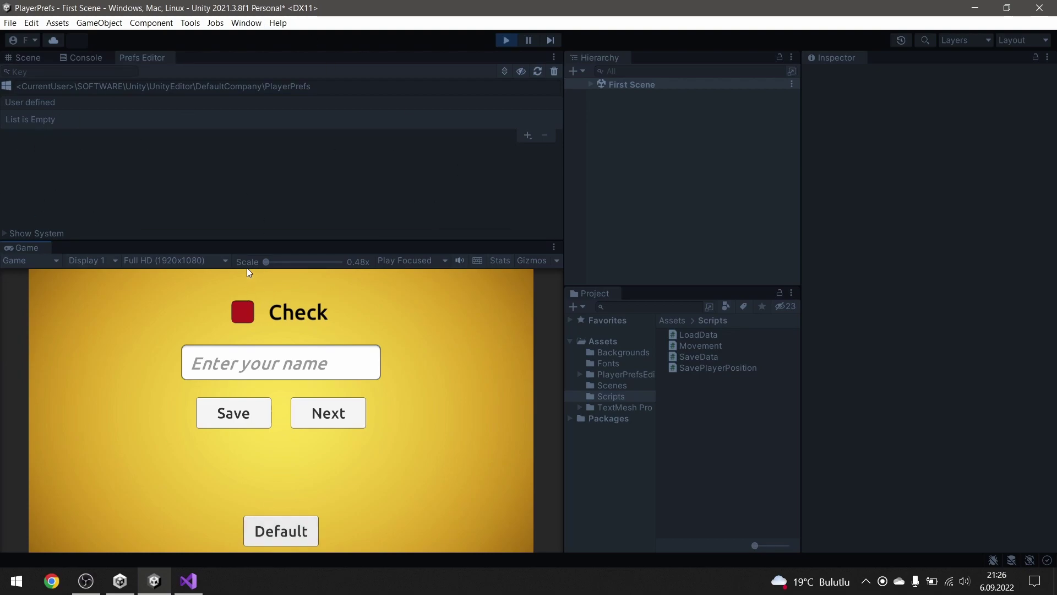
pyautogui.click(507, 39)
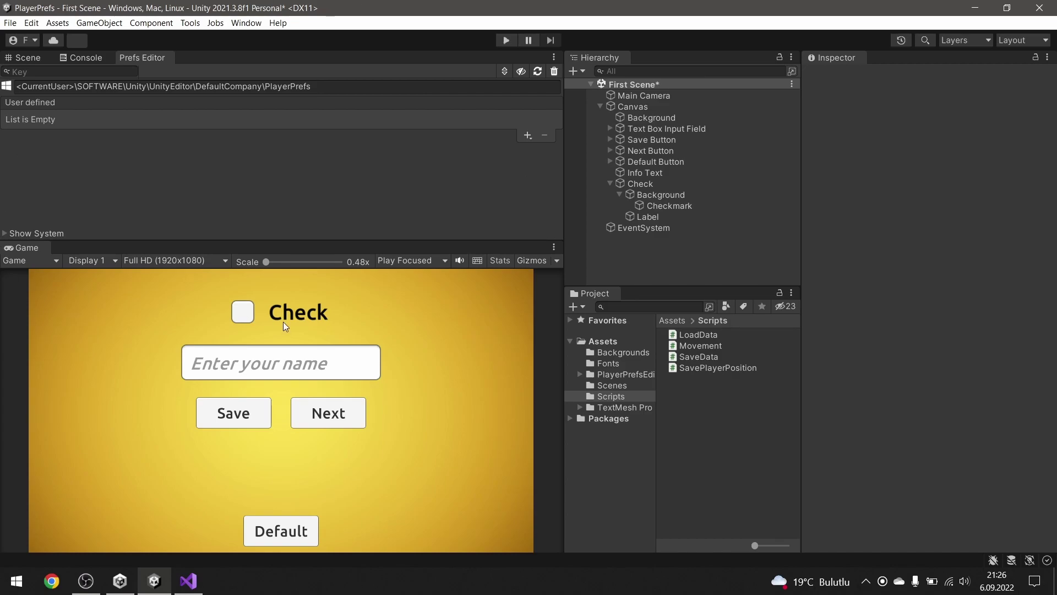
pyautogui.click(256, 312)
# Select Canvas in the Scene view, frame it with F and switch to the Rect tool.
pyautogui.click(27, 59)
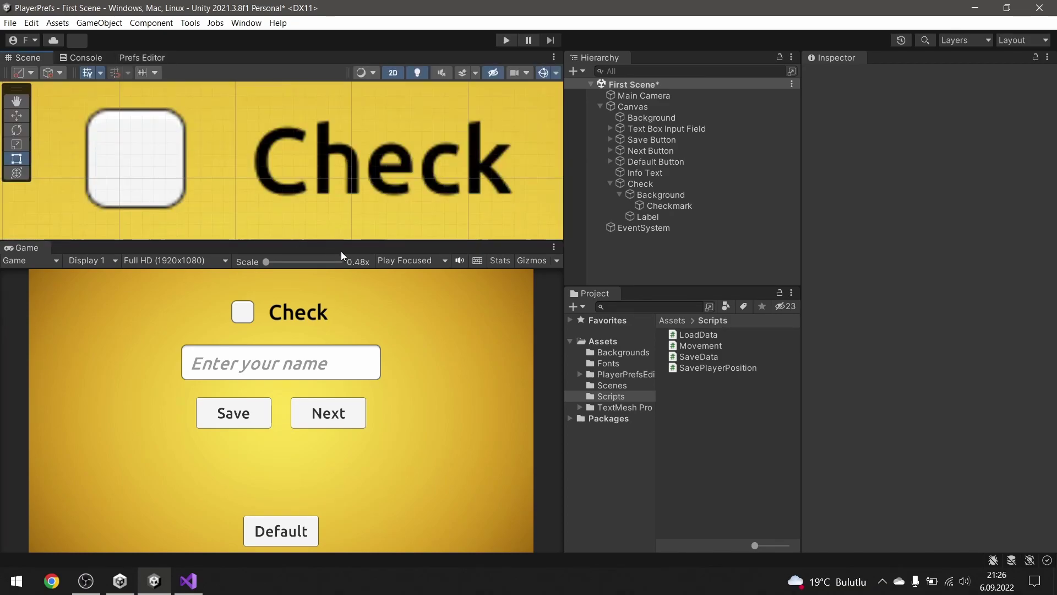
pyautogui.scroll(-3, 419, 183)
pyautogui.scroll(-2, 420, 179)
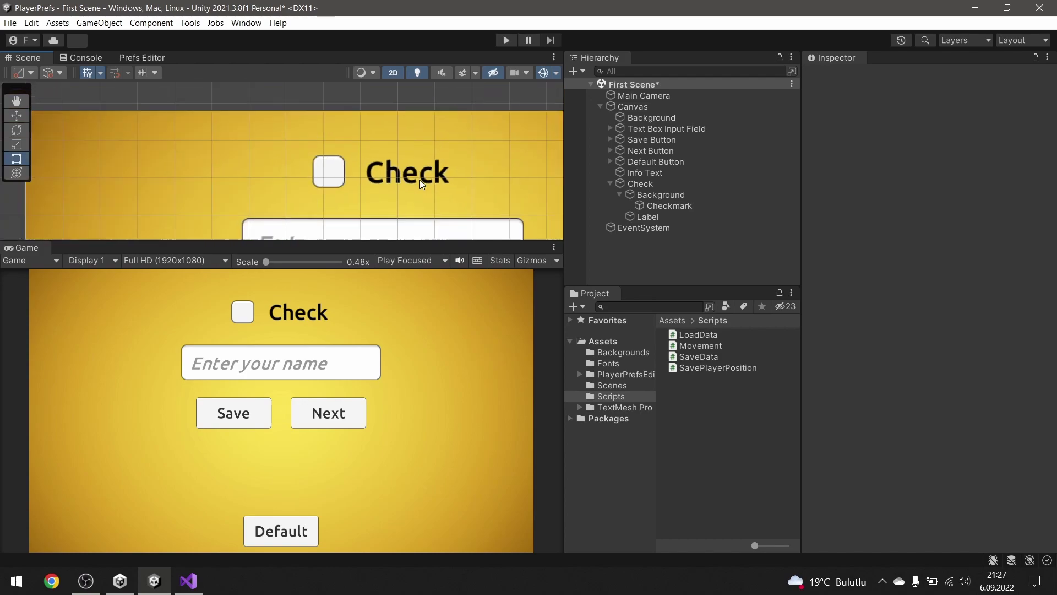
pyautogui.click(622, 106)
pyautogui.scroll(-3, 448, 155)
pyautogui.press('f')
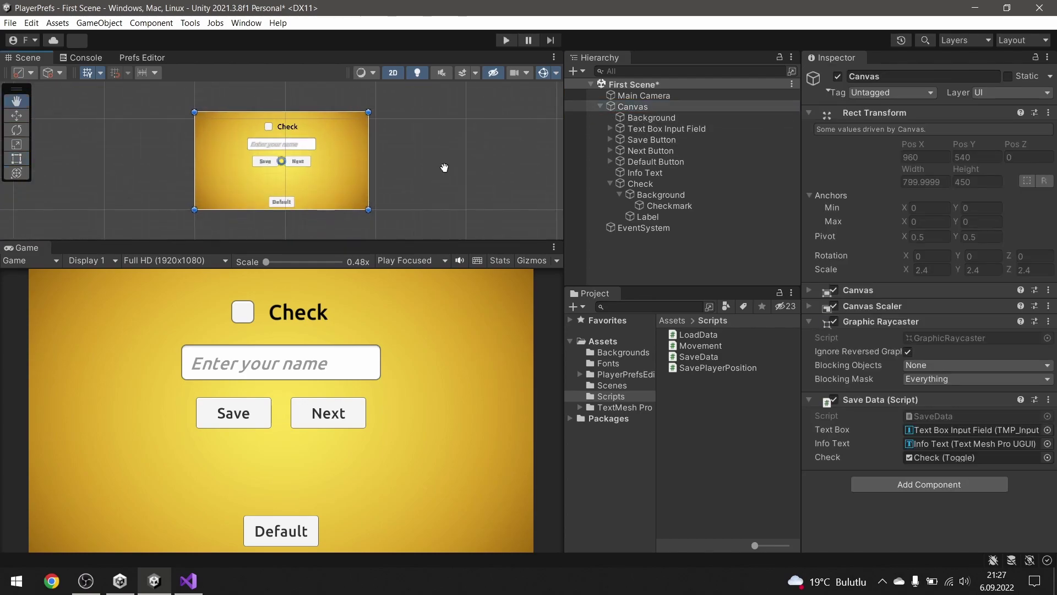
pyautogui.press('t')
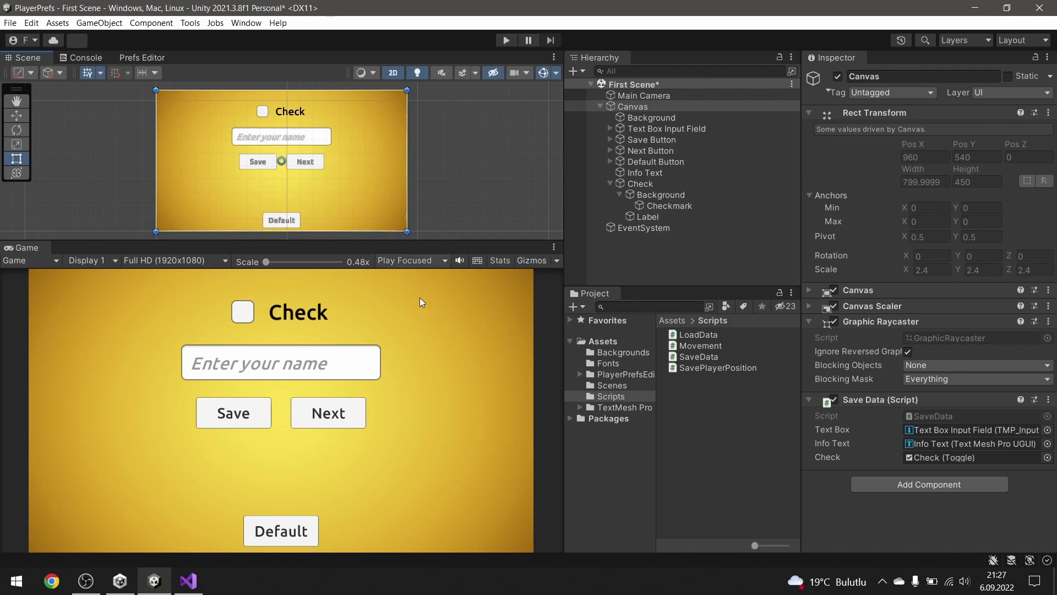
pyautogui.click(268, 265)
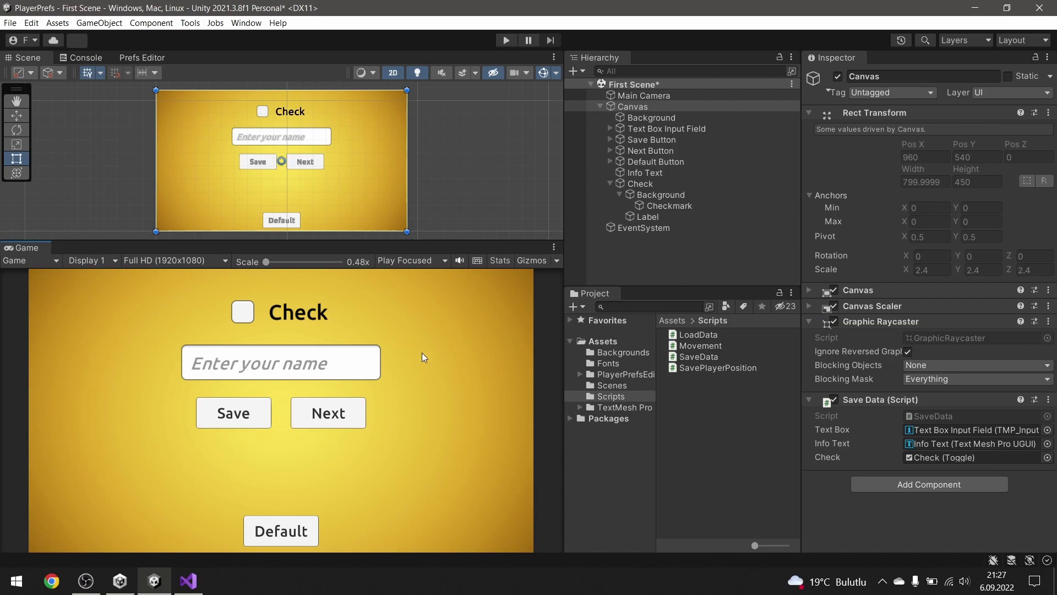